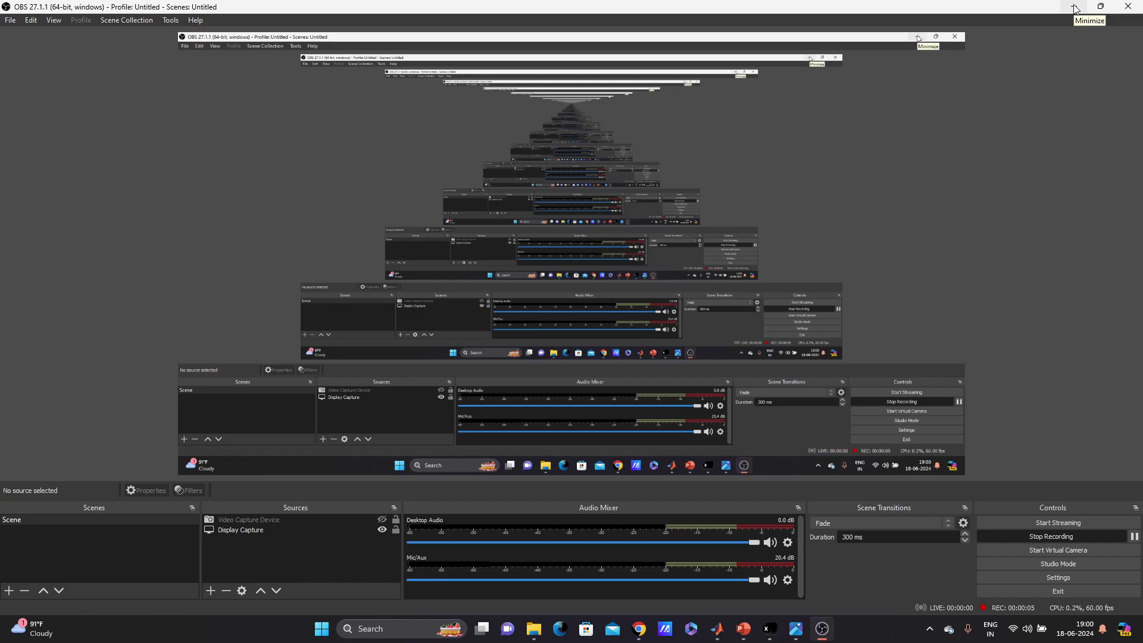
# - Present the title image 2.jpg full screen, and minimize the recorder, image and folder windows to reach the NASA POWER page in Chrome
pyautogui.click(1076, 9)
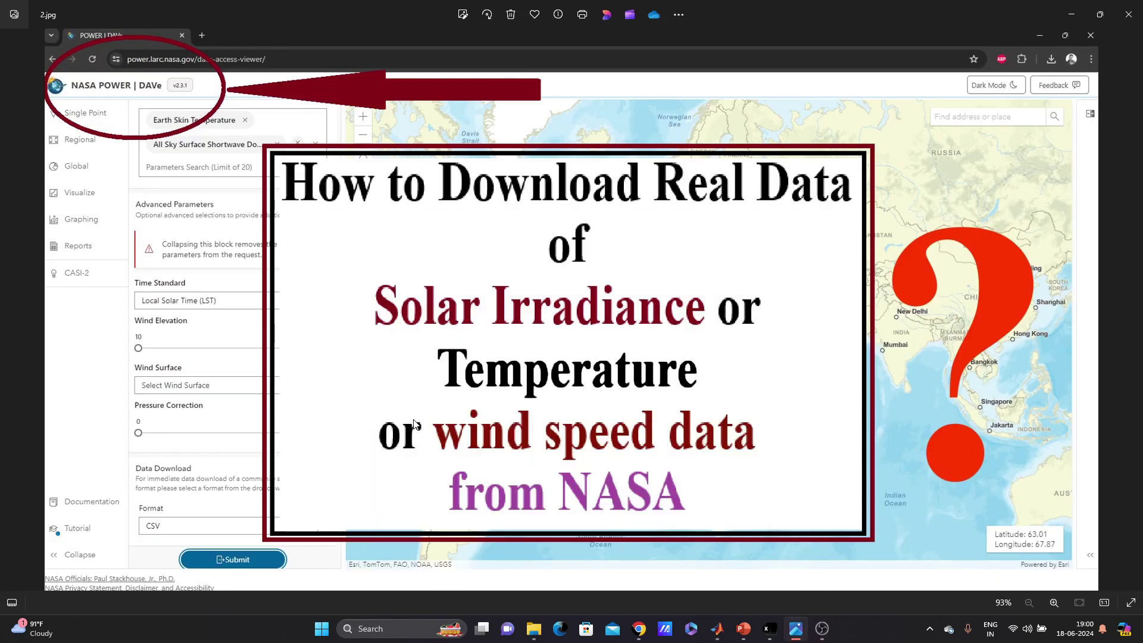
pyautogui.click(1129, 603)
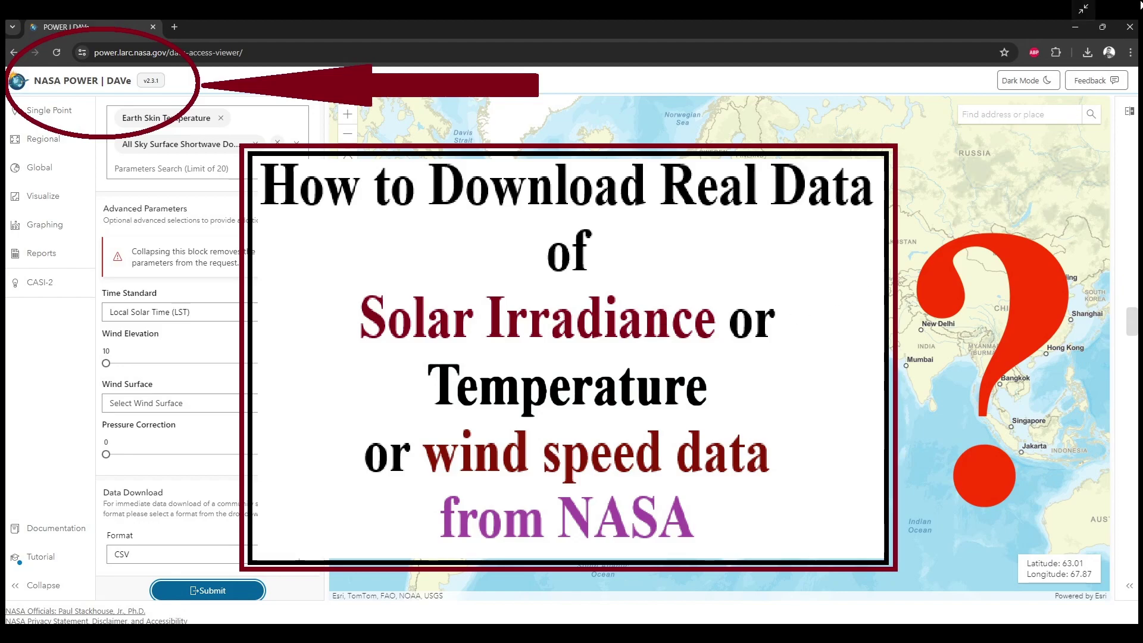
pyautogui.click(1084, 10)
pyautogui.click(1073, 15)
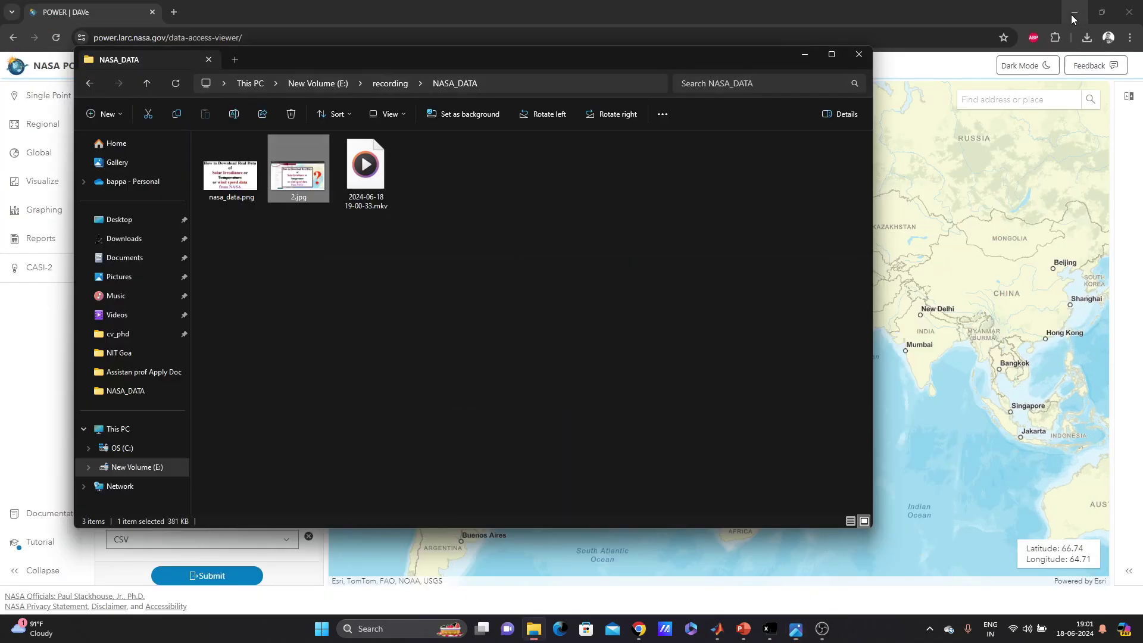
pyautogui.click(804, 55)
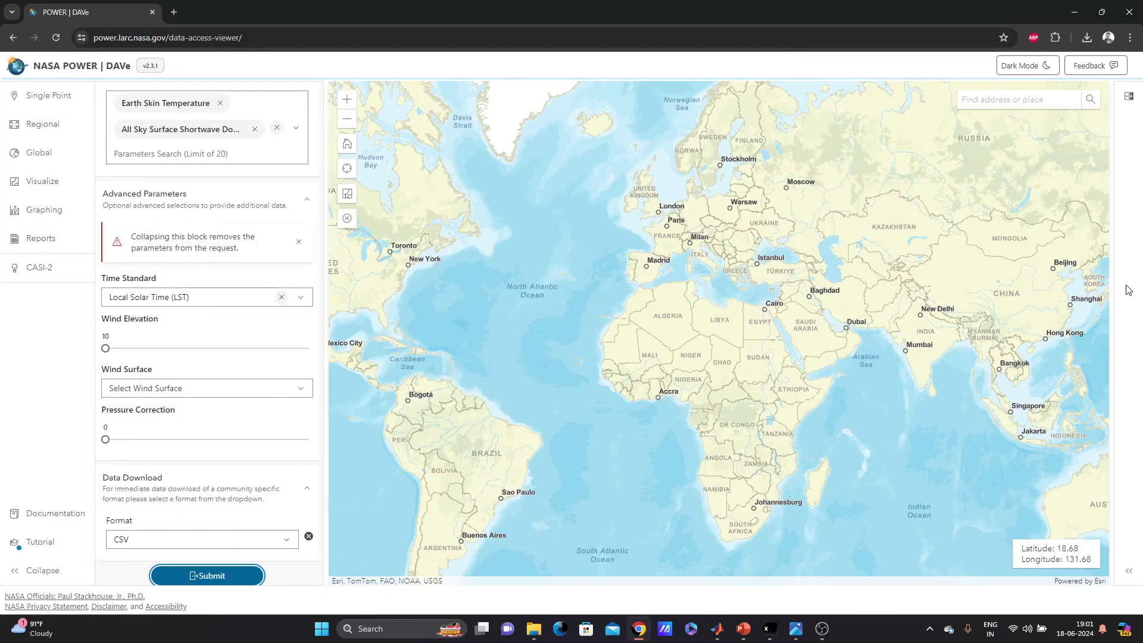
# - Search the web for "download nasa irradiance data" in a new browser tab
pyautogui.click(173, 12)
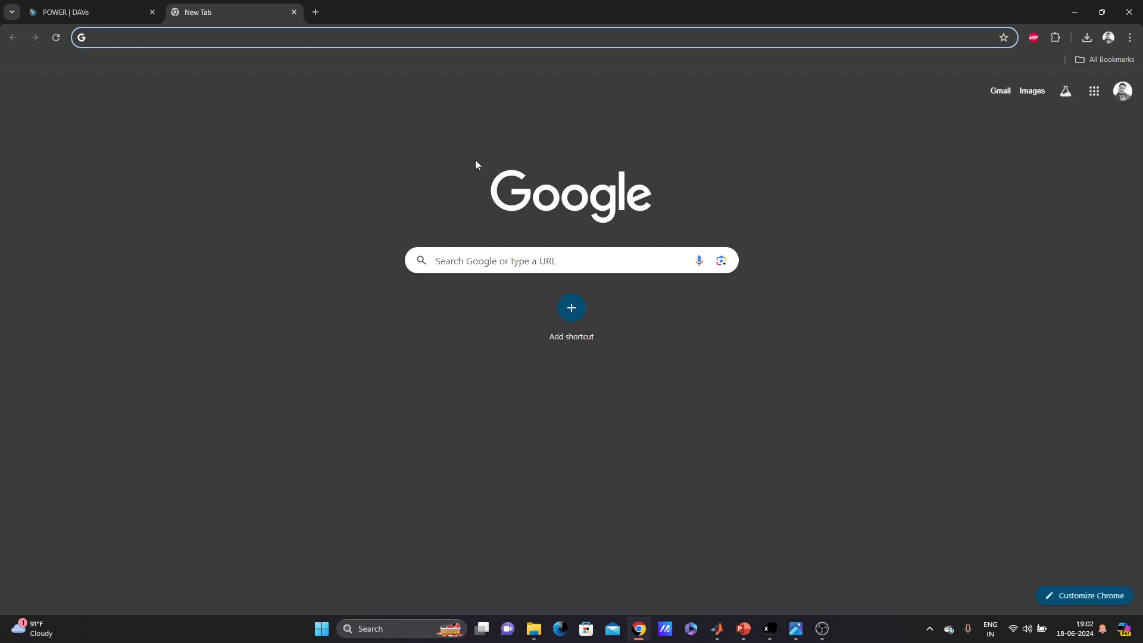
pyautogui.write('downl')
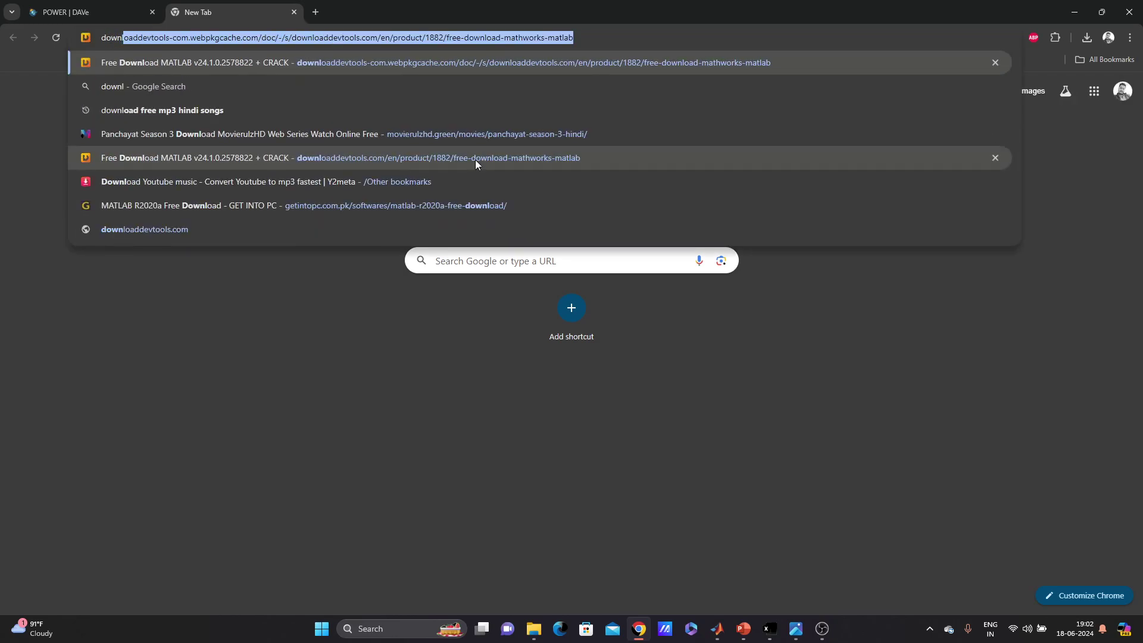
pyautogui.write('oad nasa ')
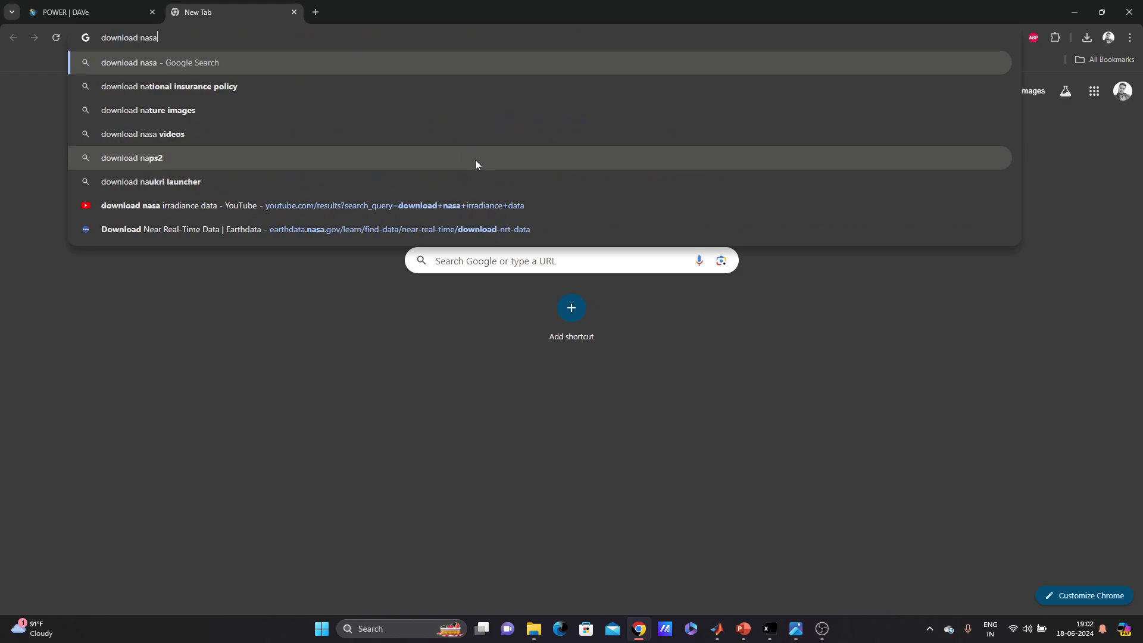
pyautogui.write('ira')
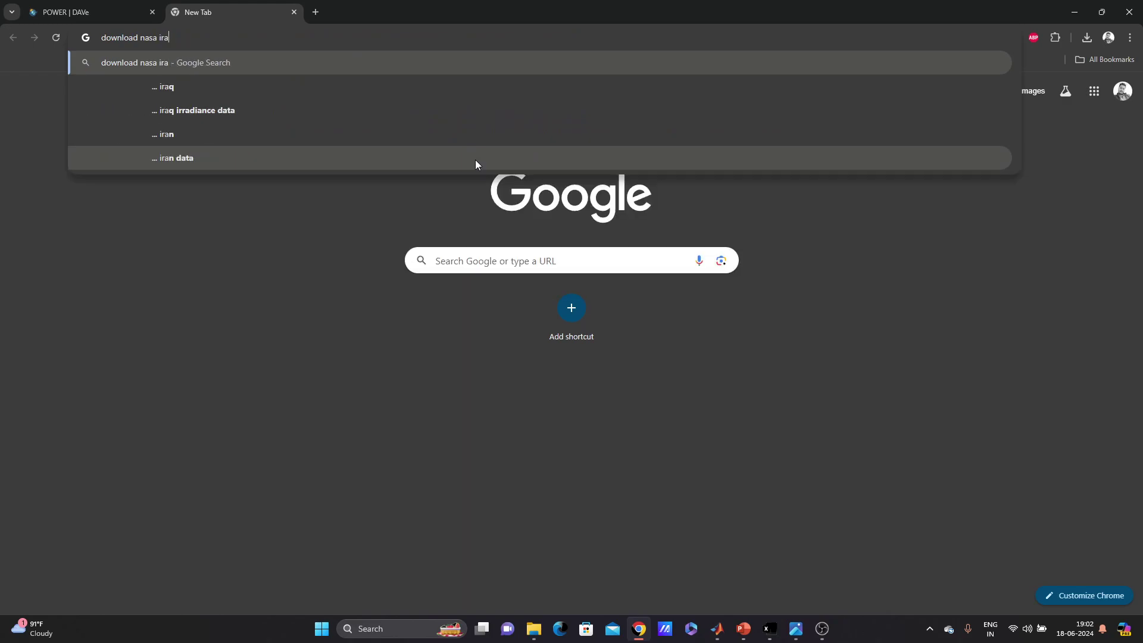
pyautogui.press('BackSpace')
pyautogui.write('r')
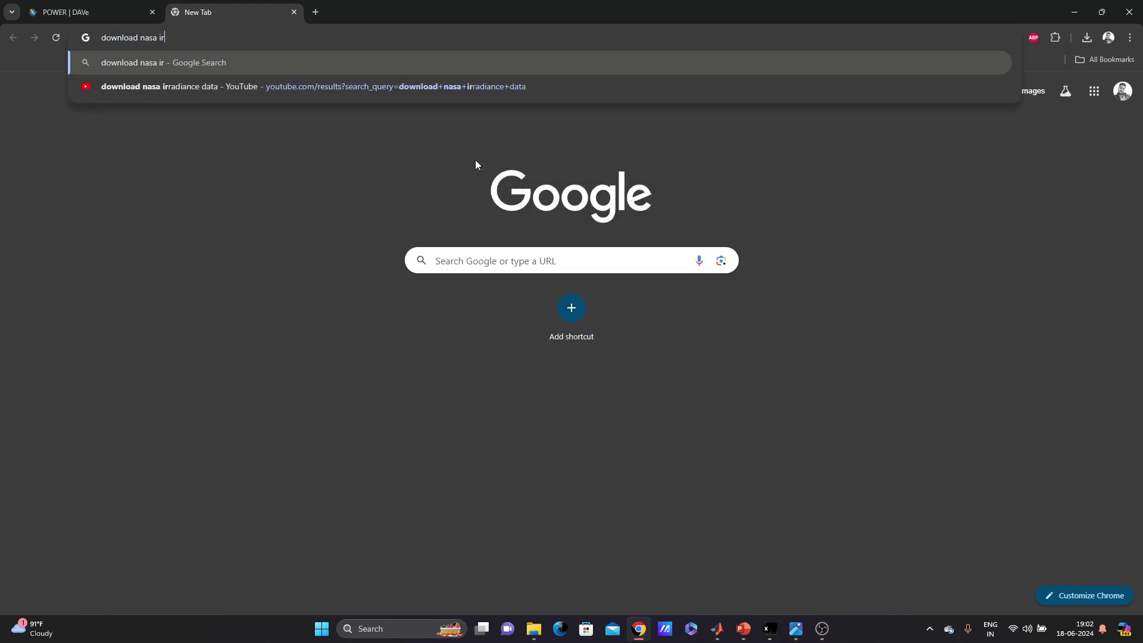
pyautogui.write('adiance ')
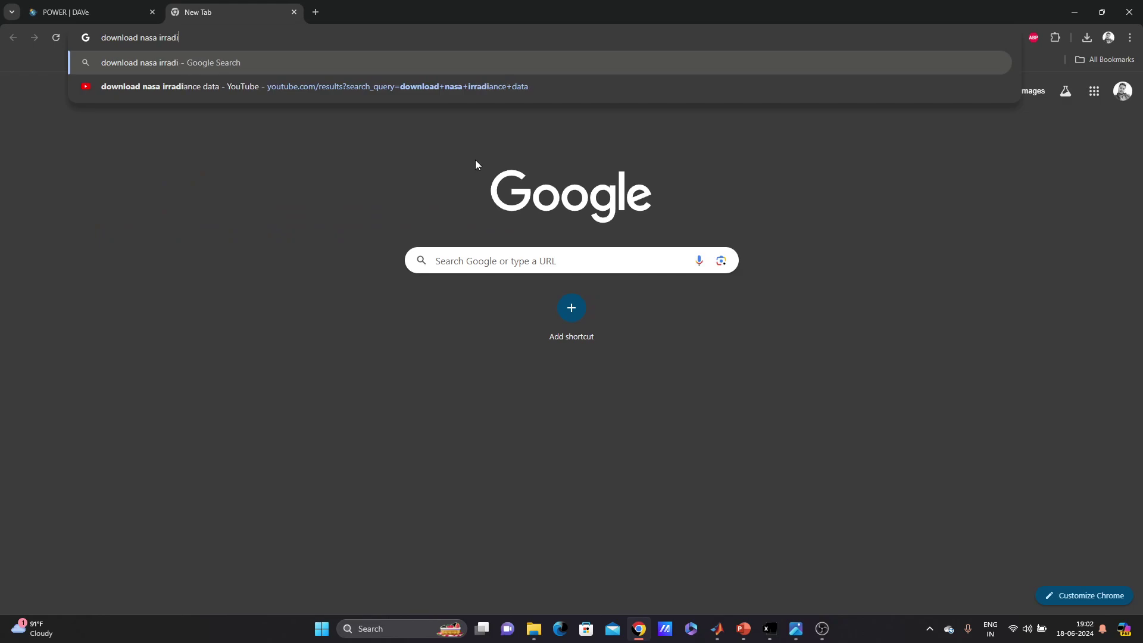
pyautogui.write('data')
pyautogui.press('Return')
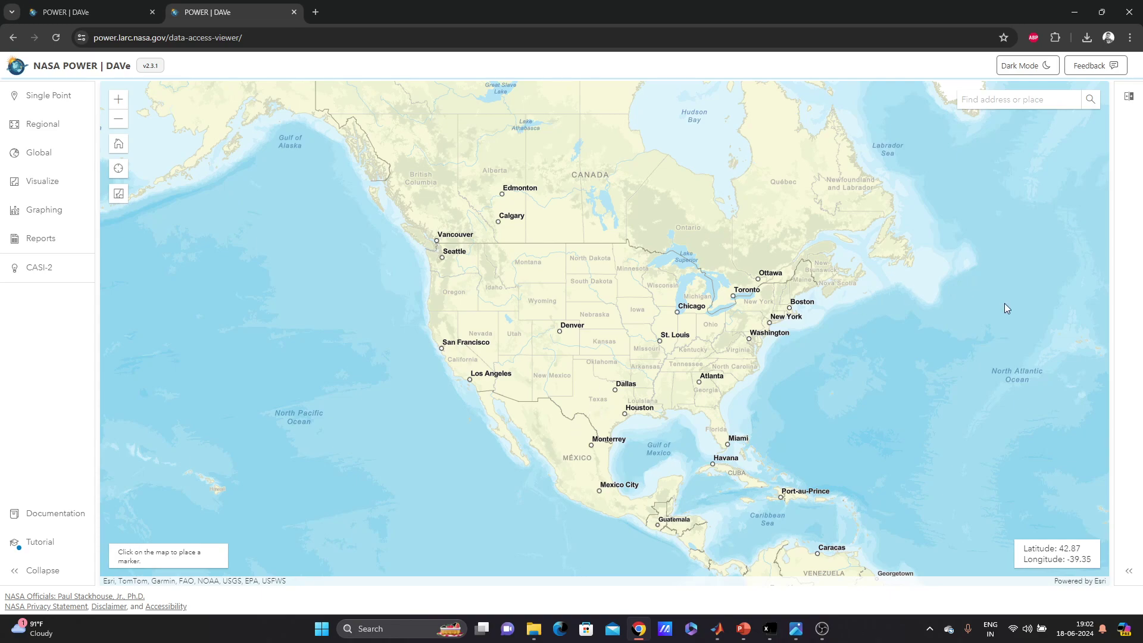
# - Place a location marker on Mumbai on India's west coast in the map
pyautogui.click(1016, 99)
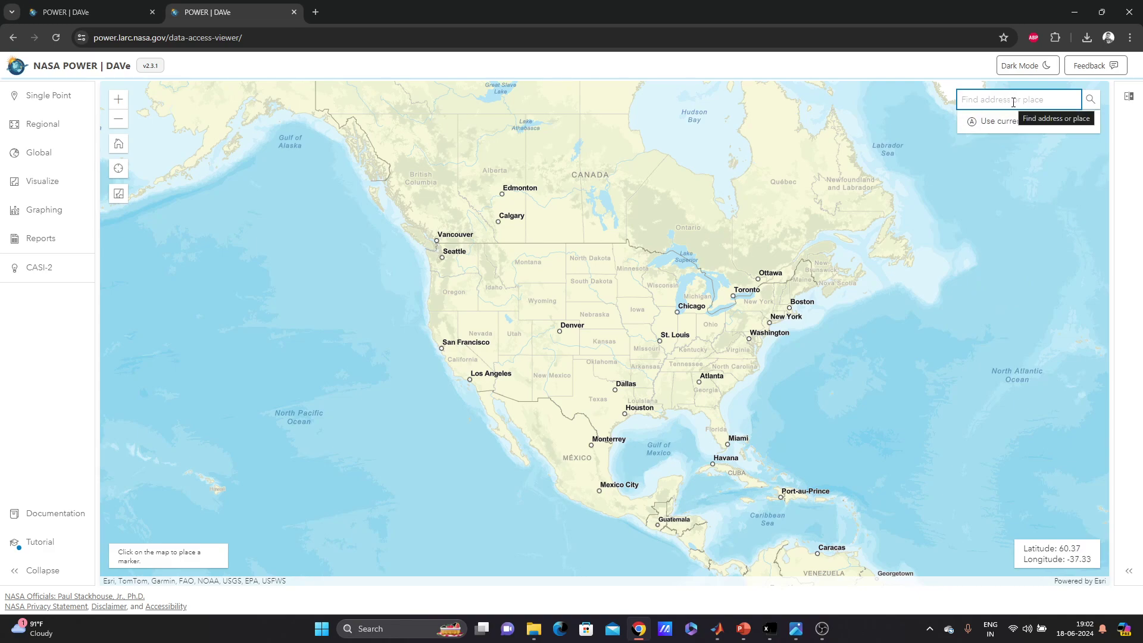
pyautogui.scroll(-5, 570, 430)
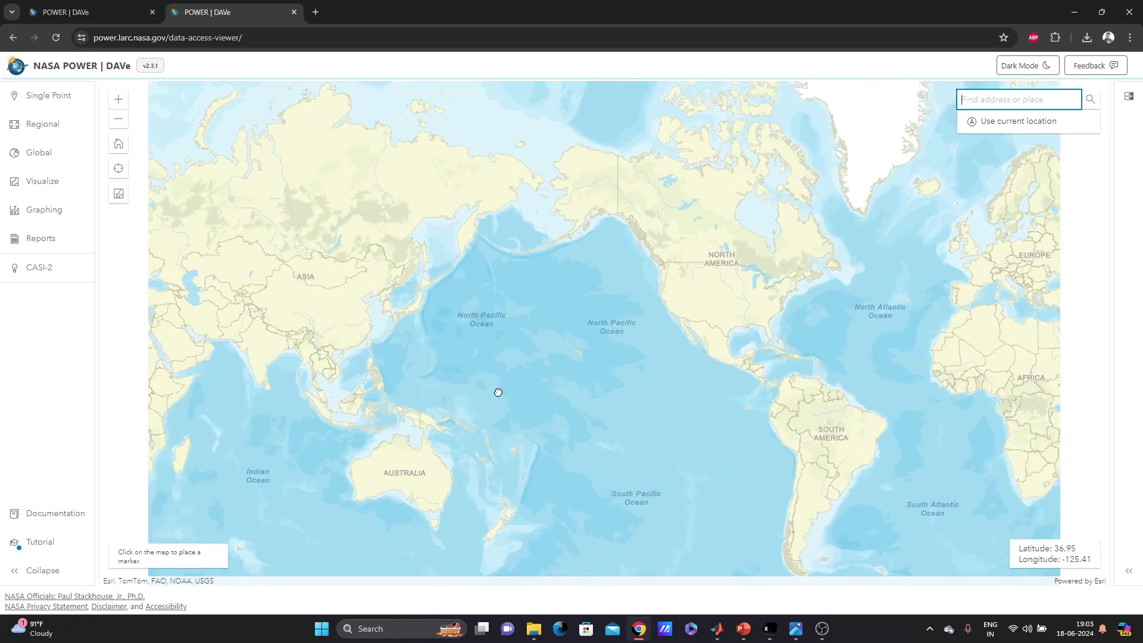
pyautogui.scroll(2, 498, 391)
pyautogui.moveTo(177, 363); pyautogui.dragTo(528, 400)
pyautogui.scroll(1, 530, 400)
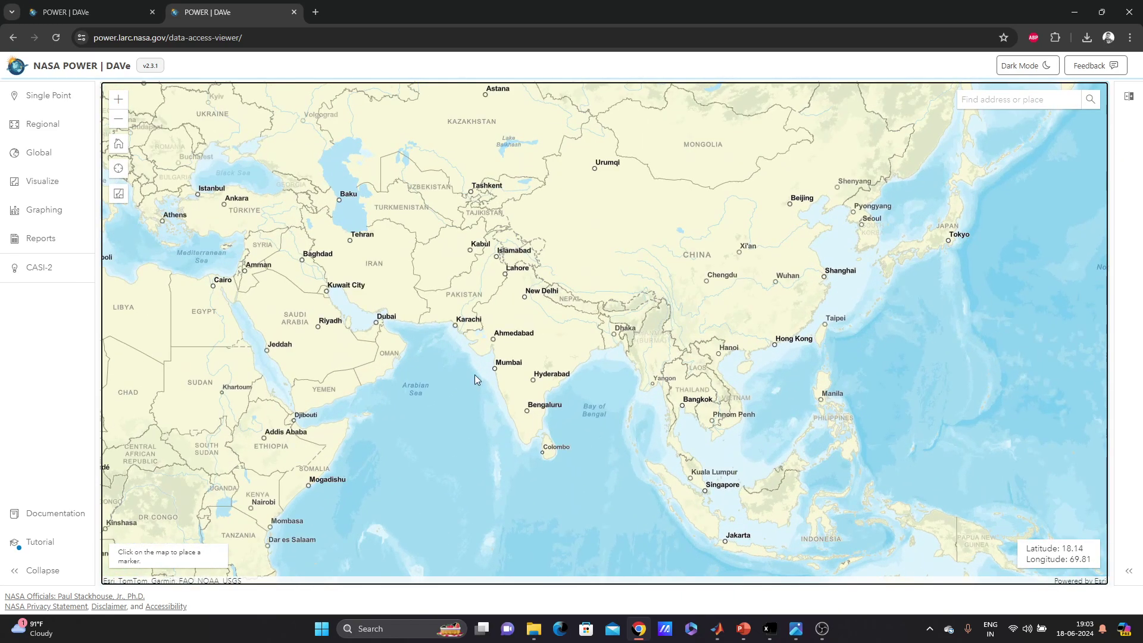
pyautogui.click(495, 370)
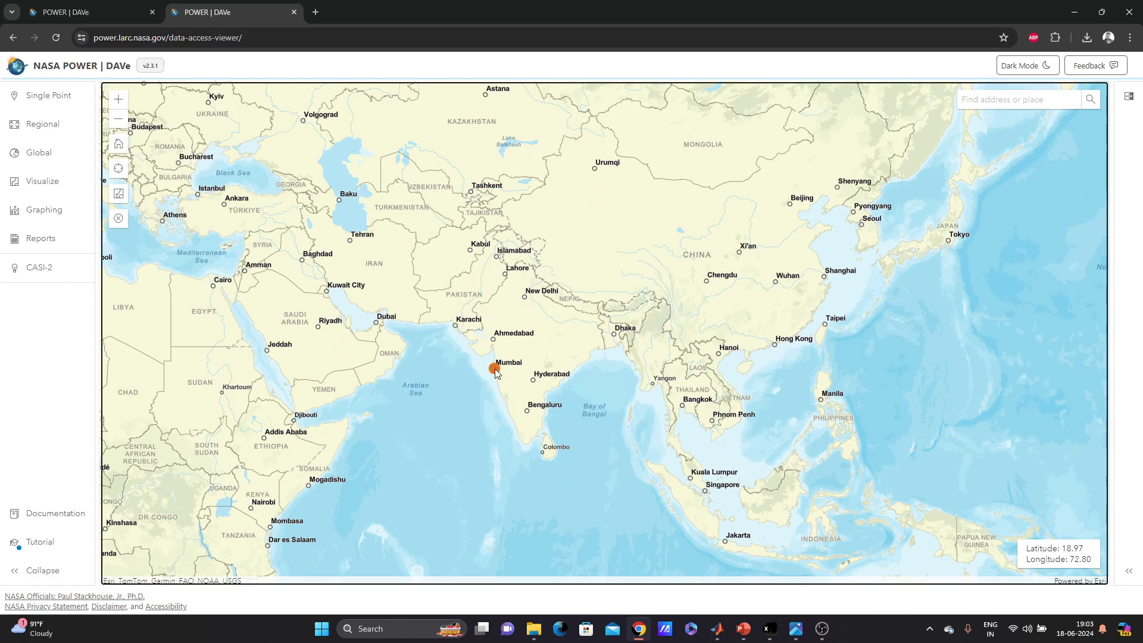
pyautogui.scroll(2, 495, 373)
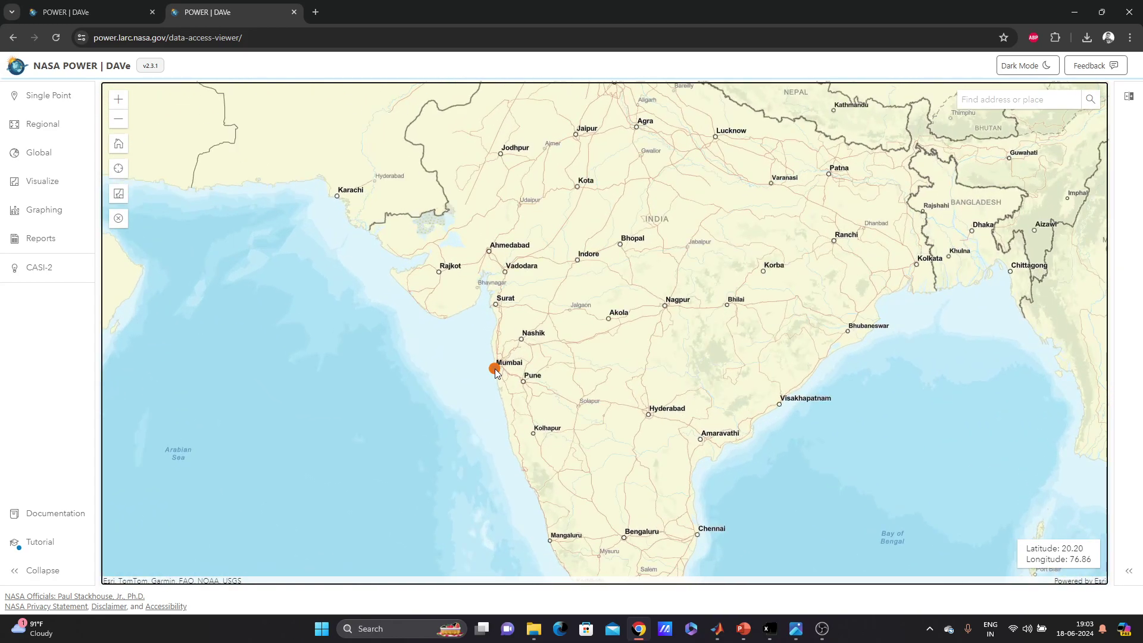
pyautogui.scroll(1, 495, 371)
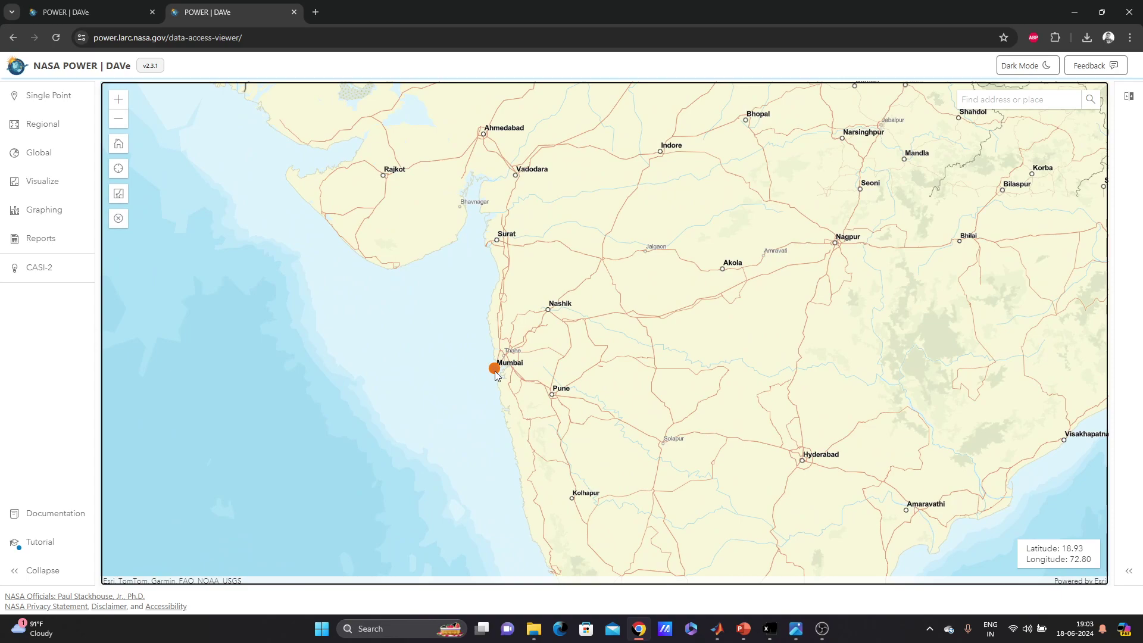
pyautogui.scroll(1, 496, 374)
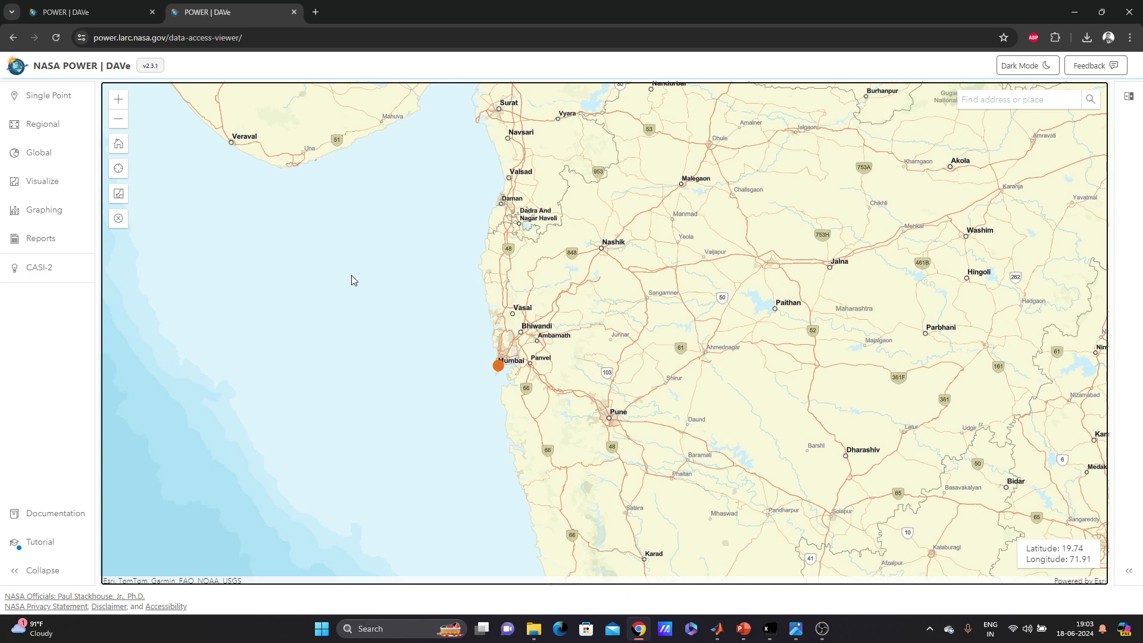
# - Open the Single Point data request form for the marked Mumbai location
pyautogui.click(49, 96)
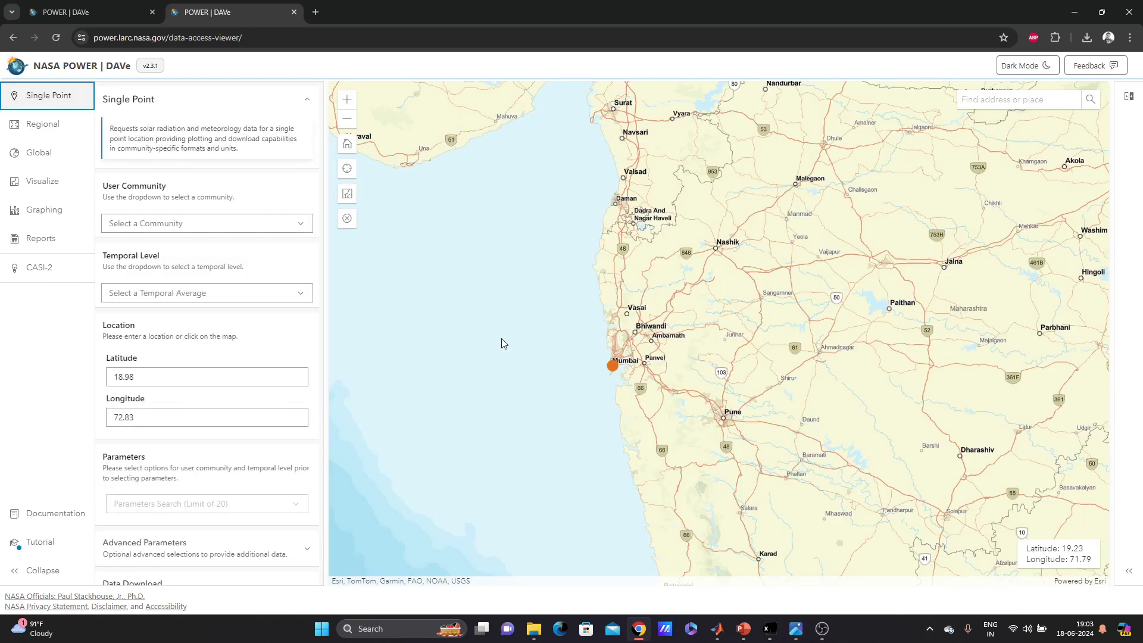
pyautogui.scroll(-1, 709, 398)
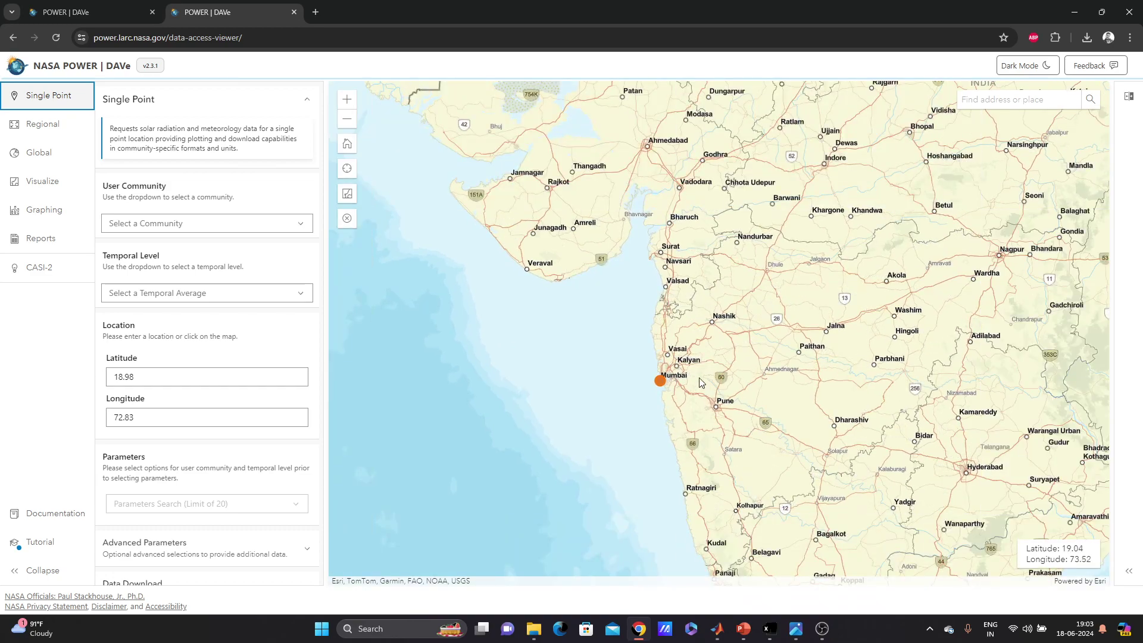
pyautogui.scroll(-1, 700, 384)
pyautogui.click(683, 385)
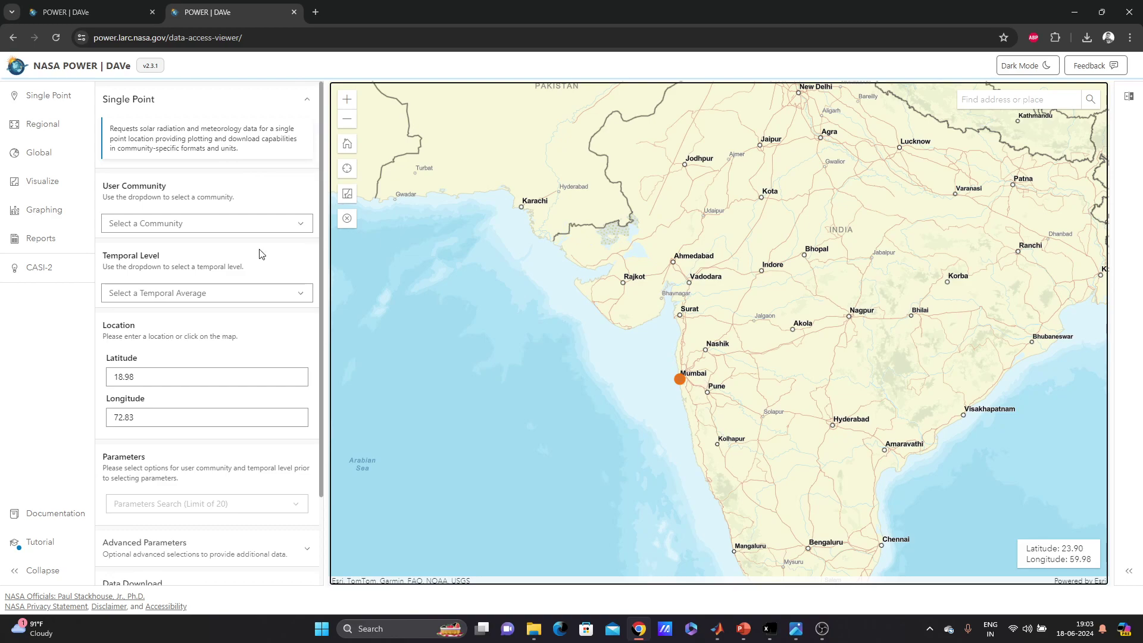
# - Set the user community to Renewable Energy and the temporal level to Daily
pyautogui.click(234, 224)
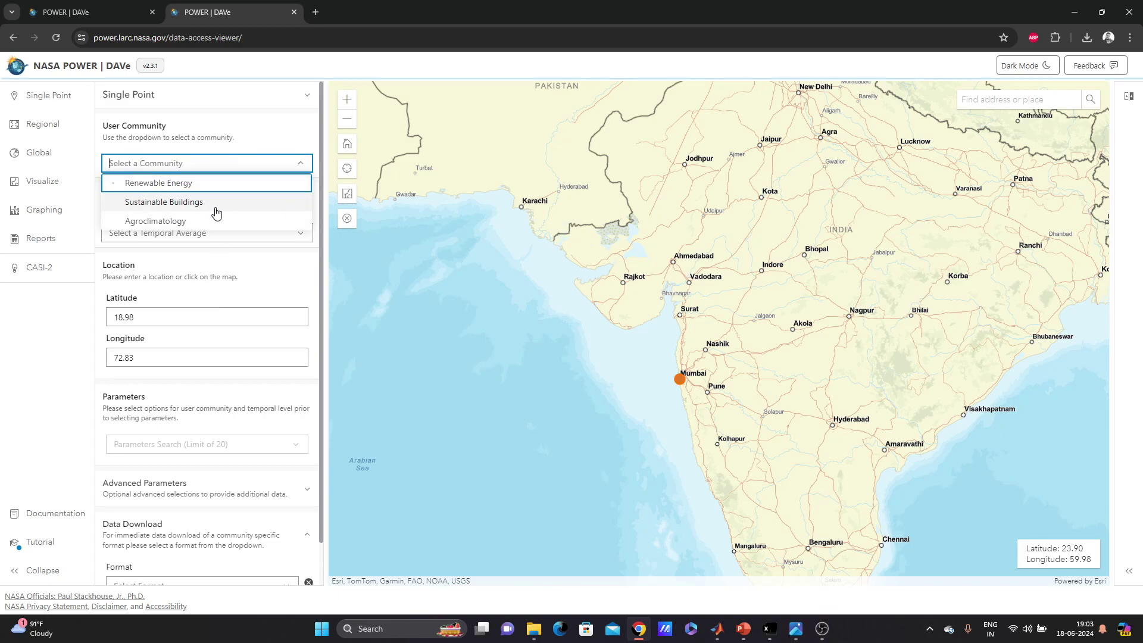
pyautogui.click(175, 189)
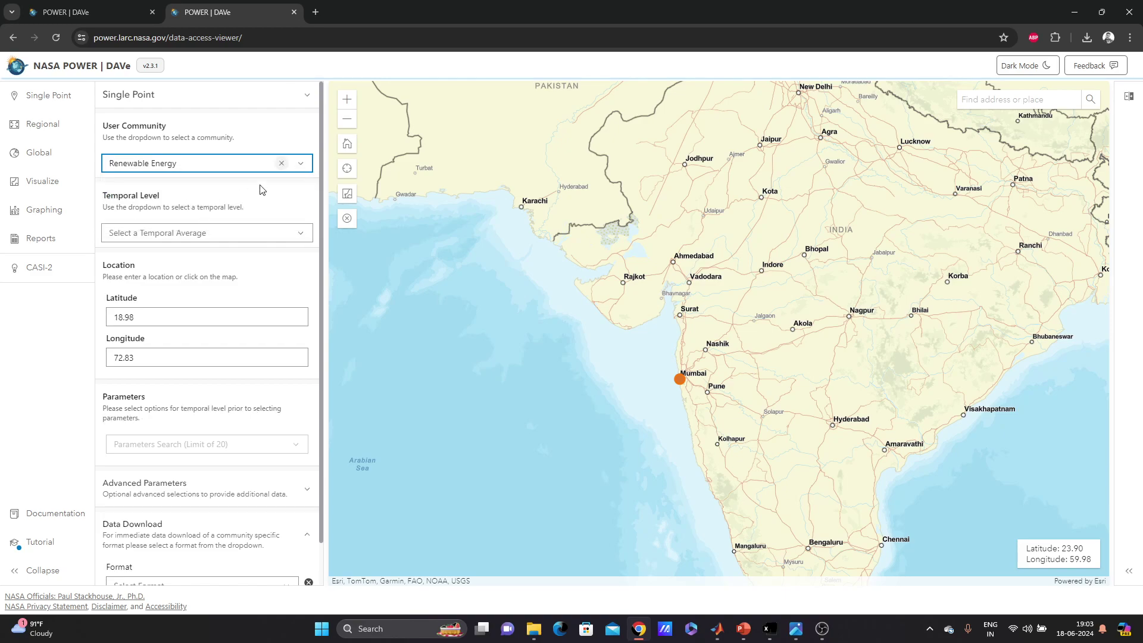
pyautogui.click(300, 172)
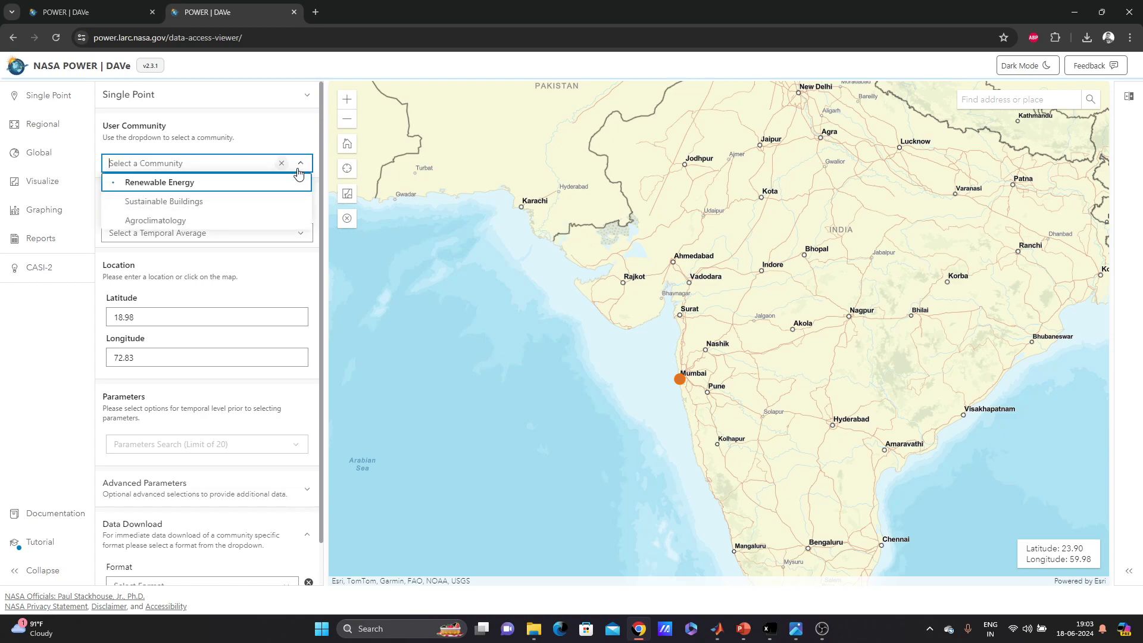
pyautogui.click(298, 169)
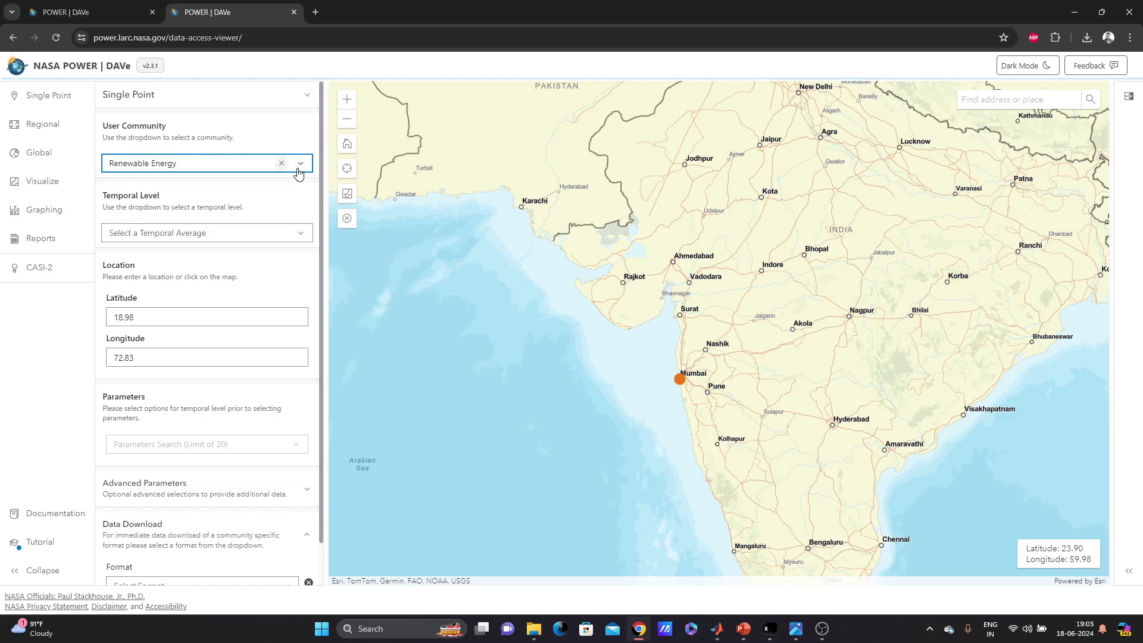
pyautogui.click(301, 237)
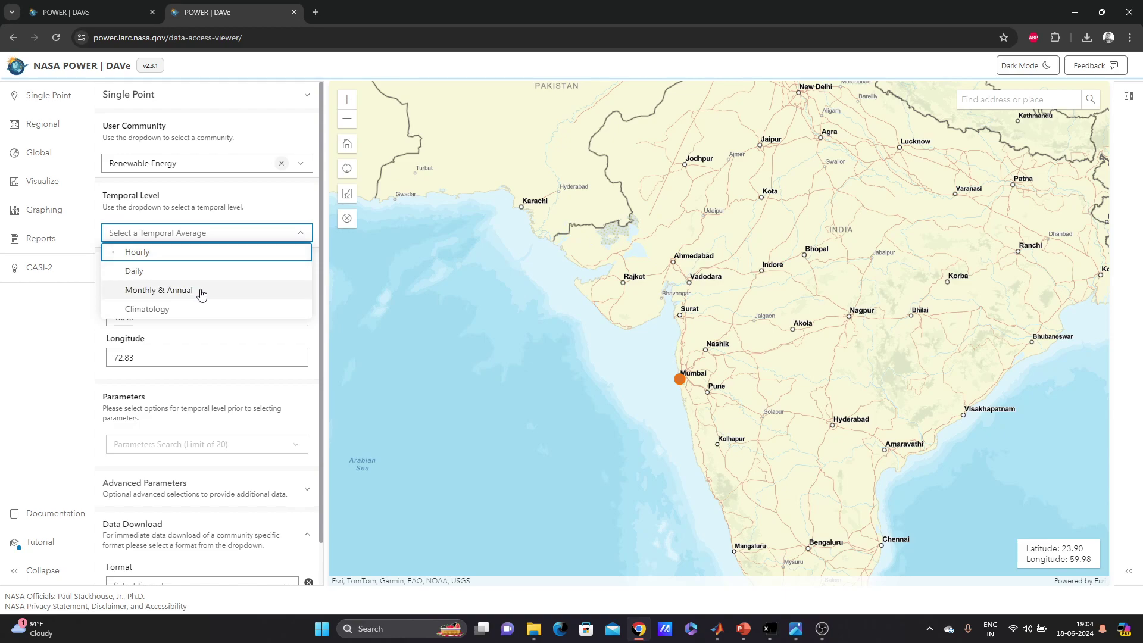
pyautogui.click(177, 273)
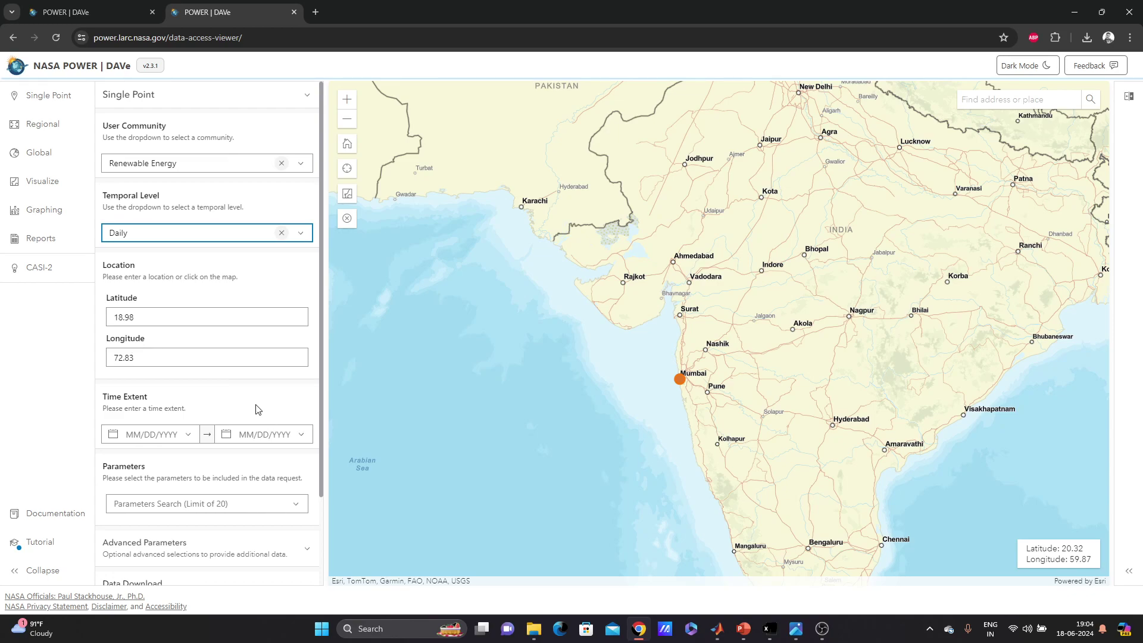
# - Set the start date of the time extent to 5/1/2022
pyautogui.scroll(-2, 204, 415)
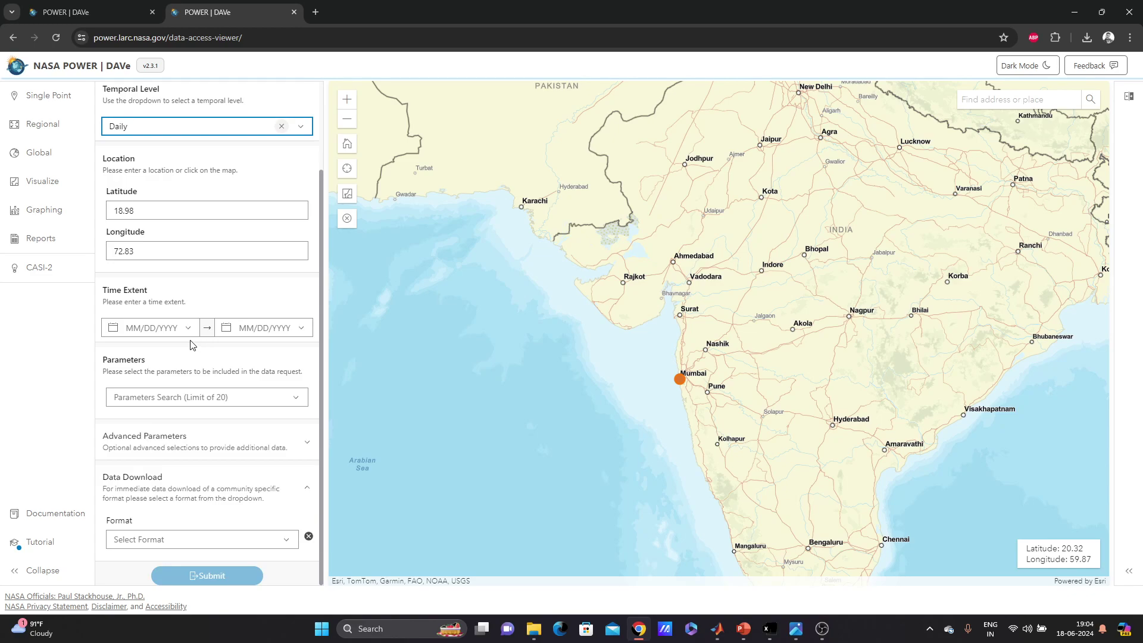
pyautogui.click(148, 330)
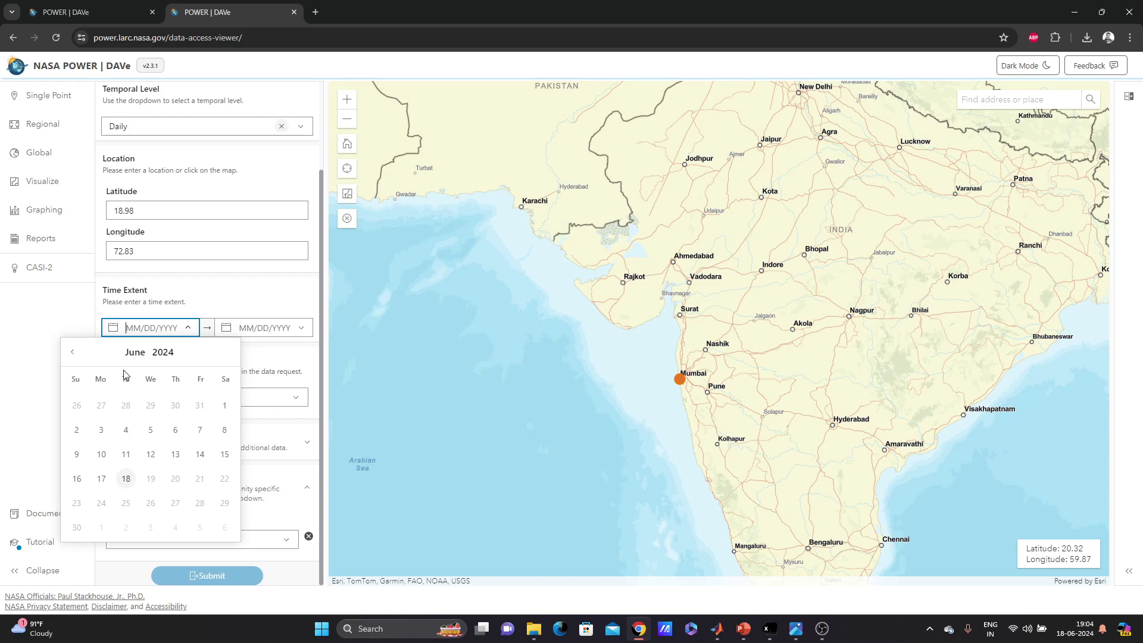
pyautogui.click(161, 352)
pyautogui.click(72, 352)
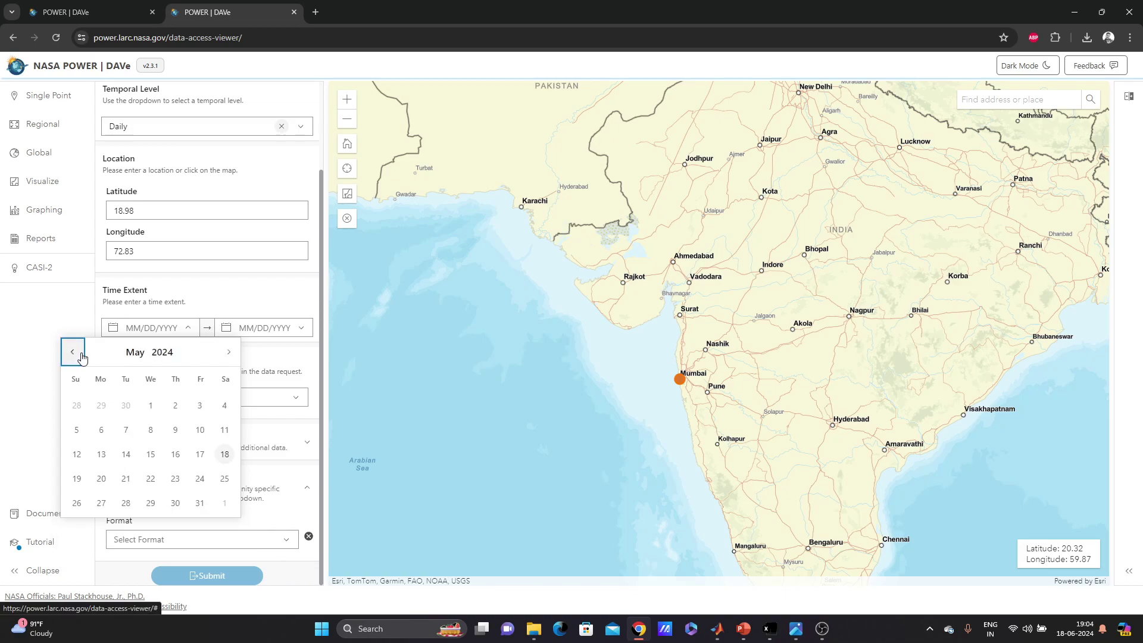
pyautogui.click(159, 353)
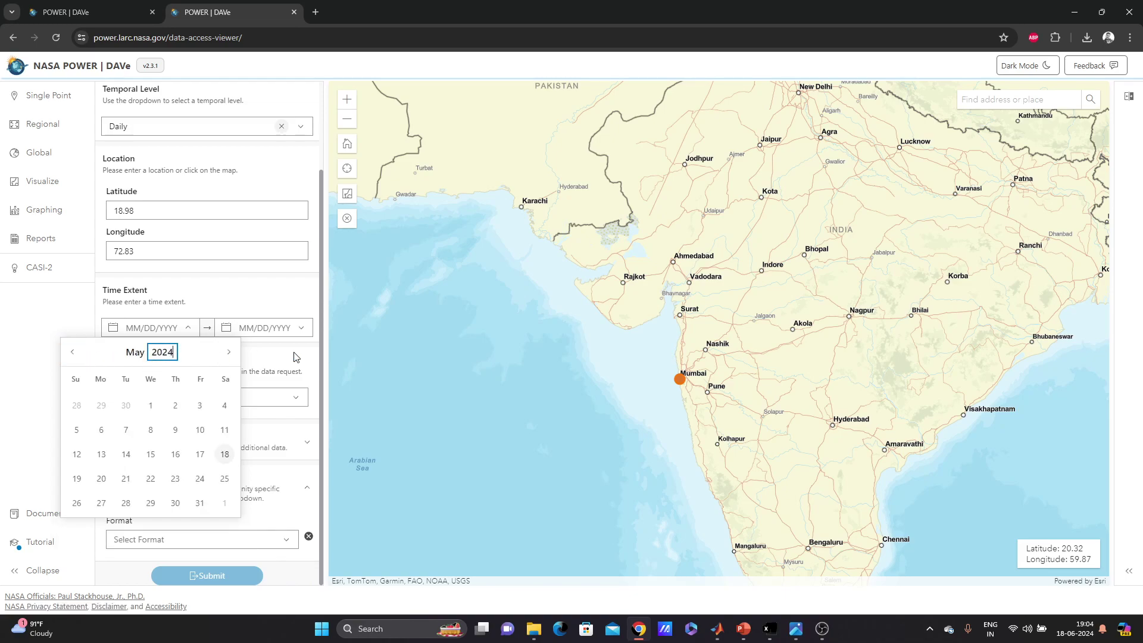
pyautogui.press('BackSpace')
pyautogui.write('2')
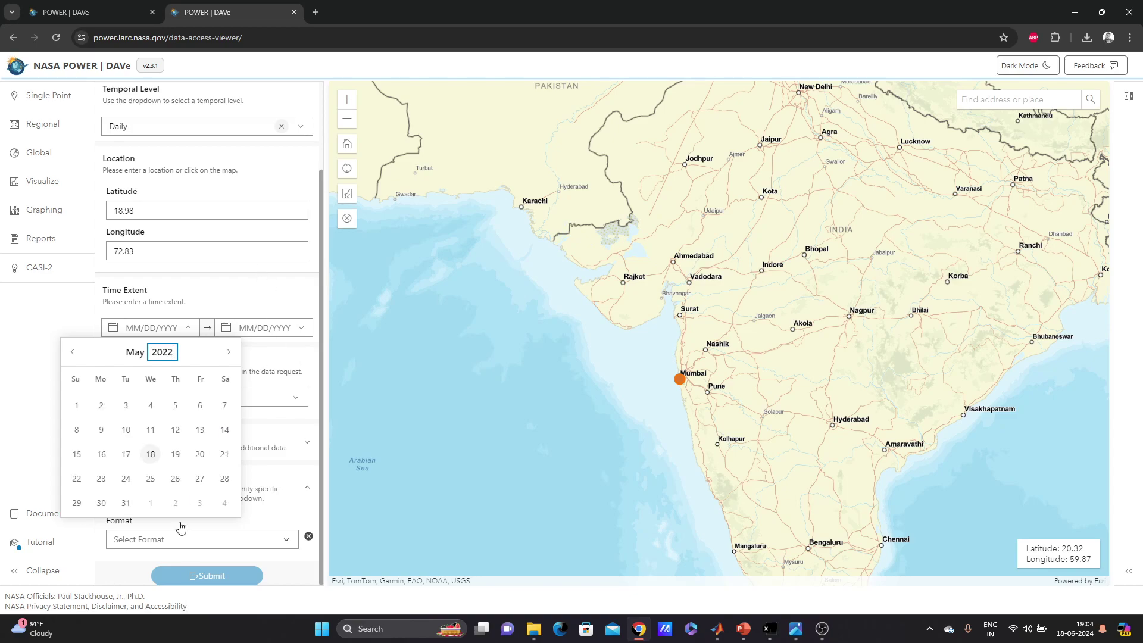
pyautogui.click(77, 407)
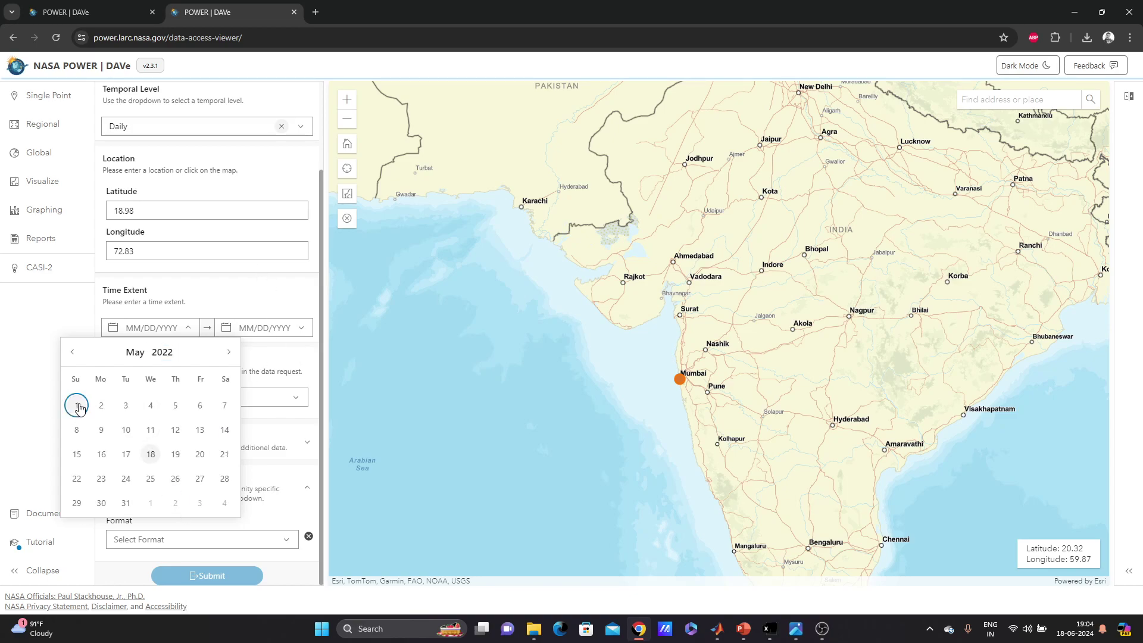
# - Set the end date of the time extent to 5/1/2024
pyautogui.click(250, 330)
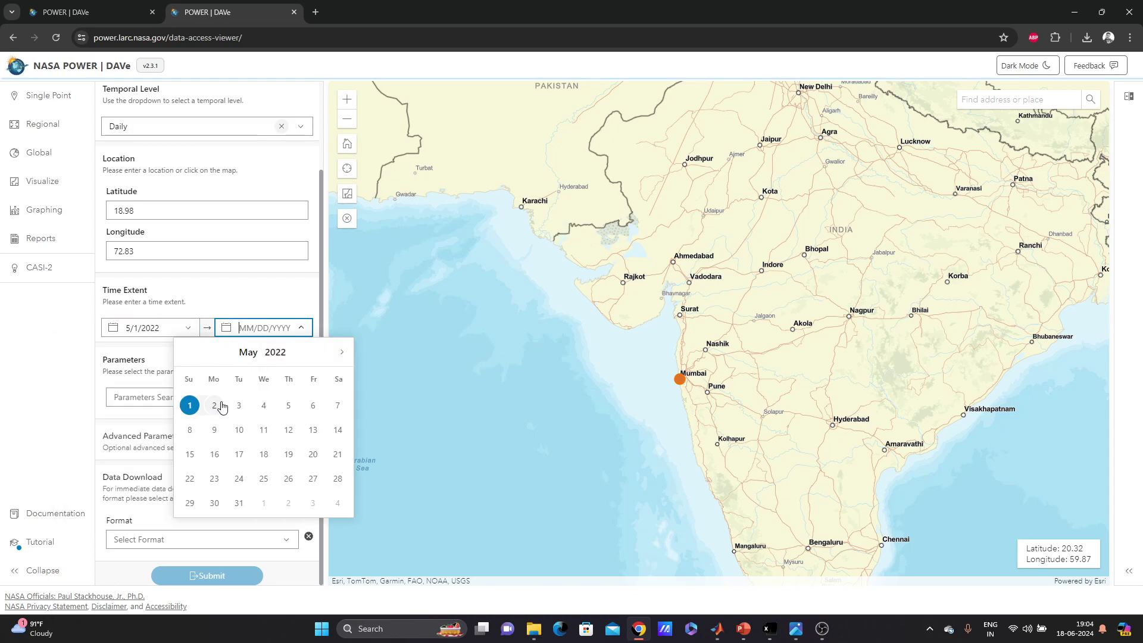
pyautogui.click(275, 351)
pyautogui.press('BackSpace')
pyautogui.write('4')
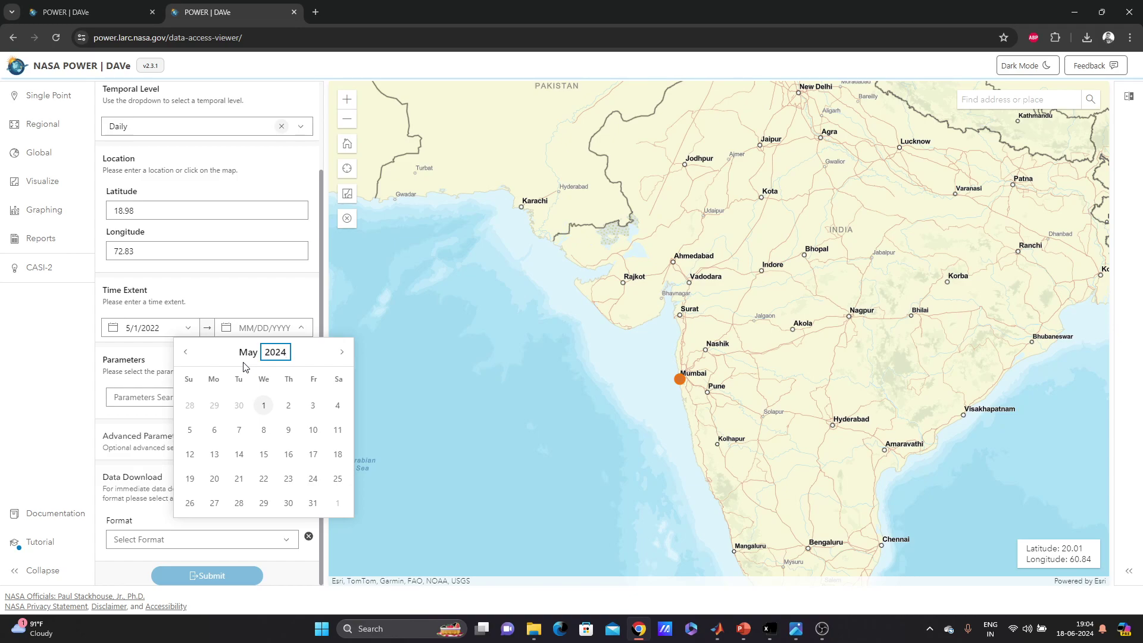
pyautogui.click(263, 406)
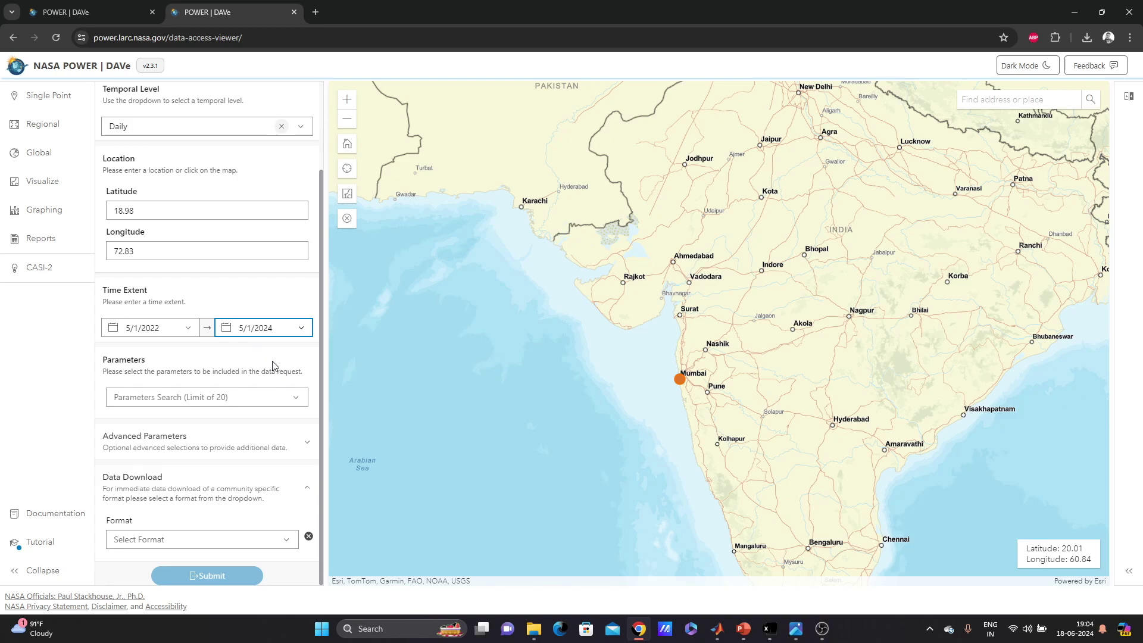
# - Add All Sky Surface Shortwave Downward Irradiance from Solar Fluxes and Related to the requested parameters
pyautogui.click(296, 398)
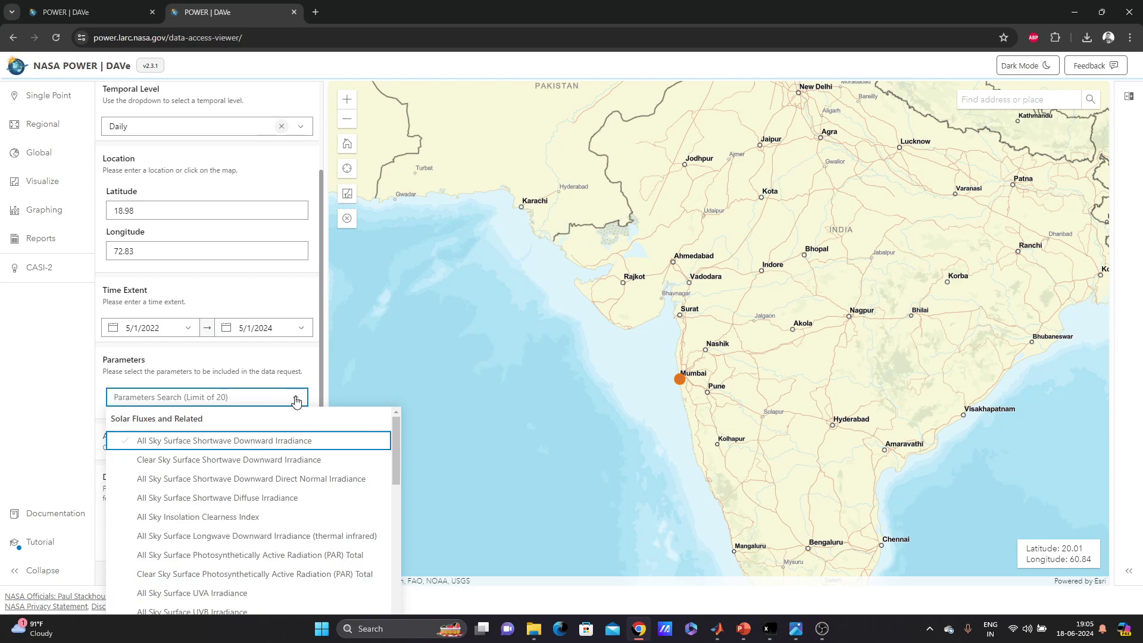
pyautogui.moveTo(397, 429)
pyautogui.mouseDown()
pyautogui.moveTo(387, 594)
pyautogui.moveTo(394, 427)
pyautogui.moveTo(413, 580)
pyautogui.moveTo(405, 417)
pyautogui.mouseUp()
pyautogui.scroll(-2, 376, 482)
pyautogui.scroll(-2, 375, 483)
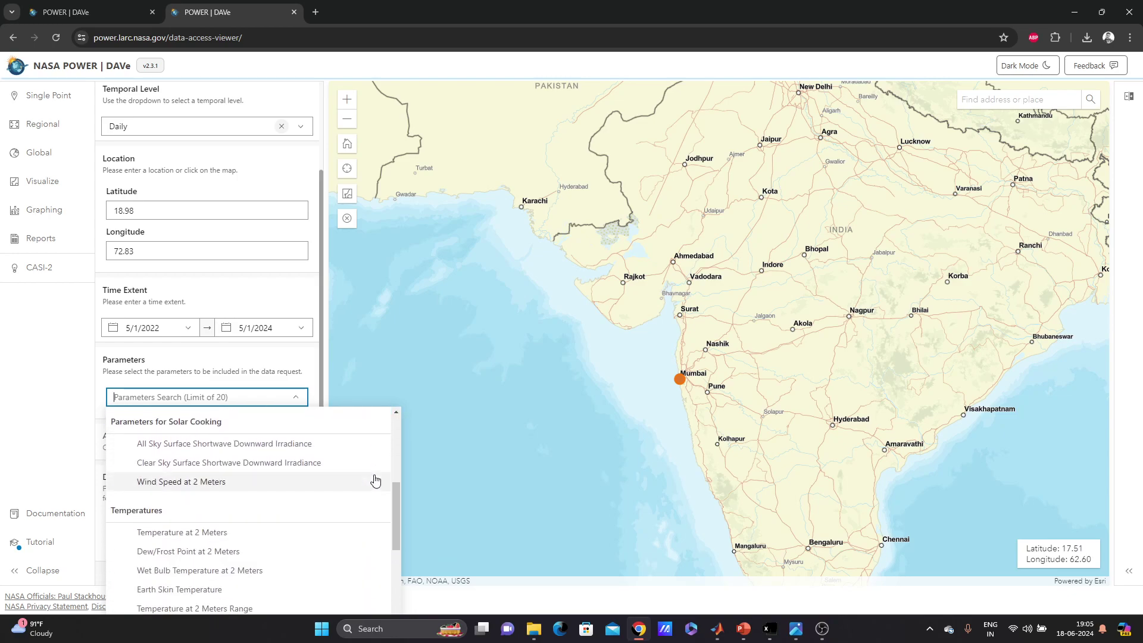
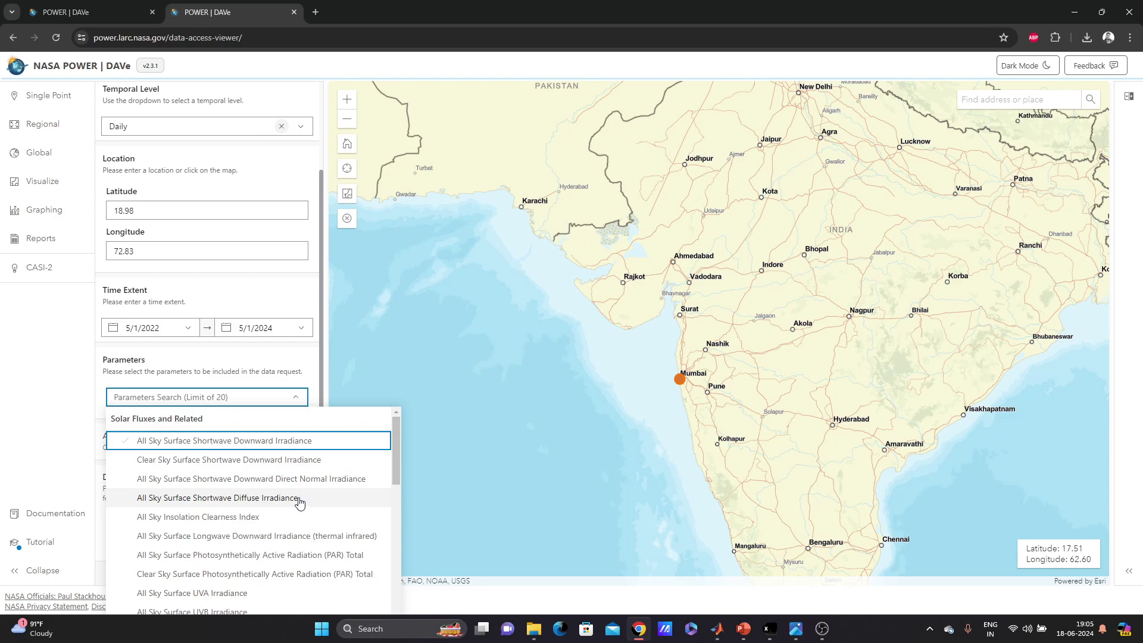
pyautogui.scroll(-2, 299, 501)
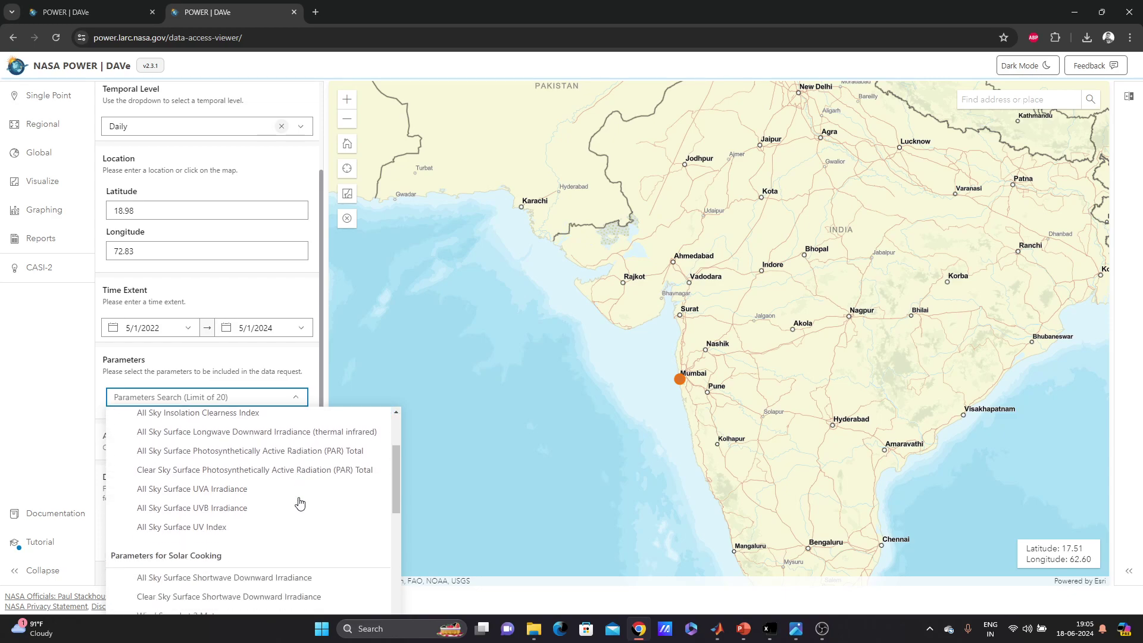
pyautogui.scroll(2, 272, 494)
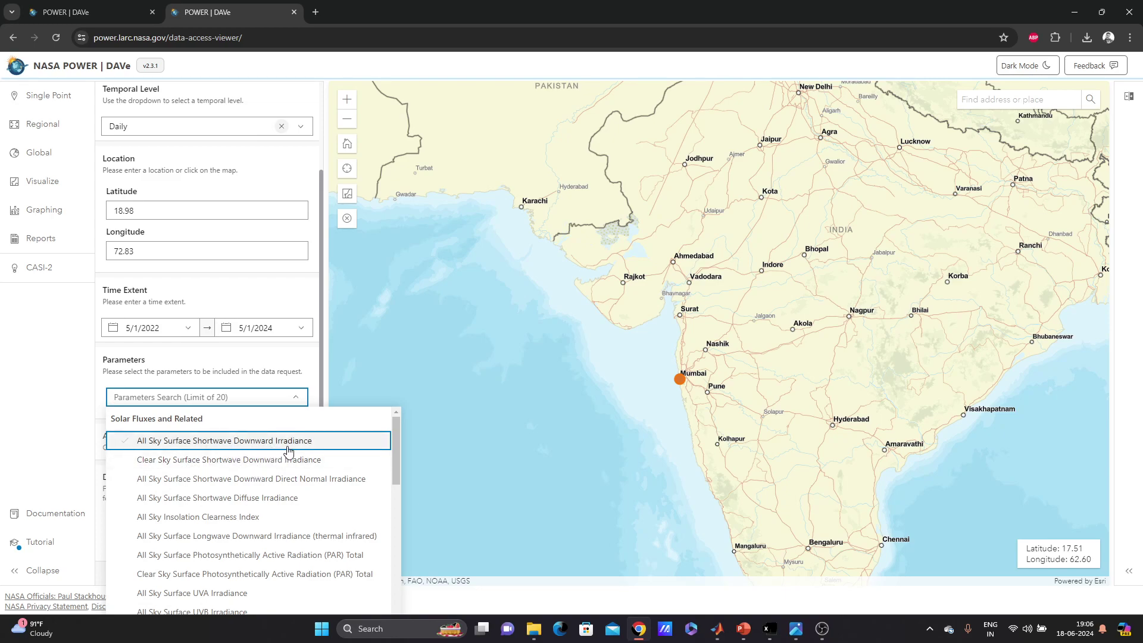
pyautogui.click(213, 447)
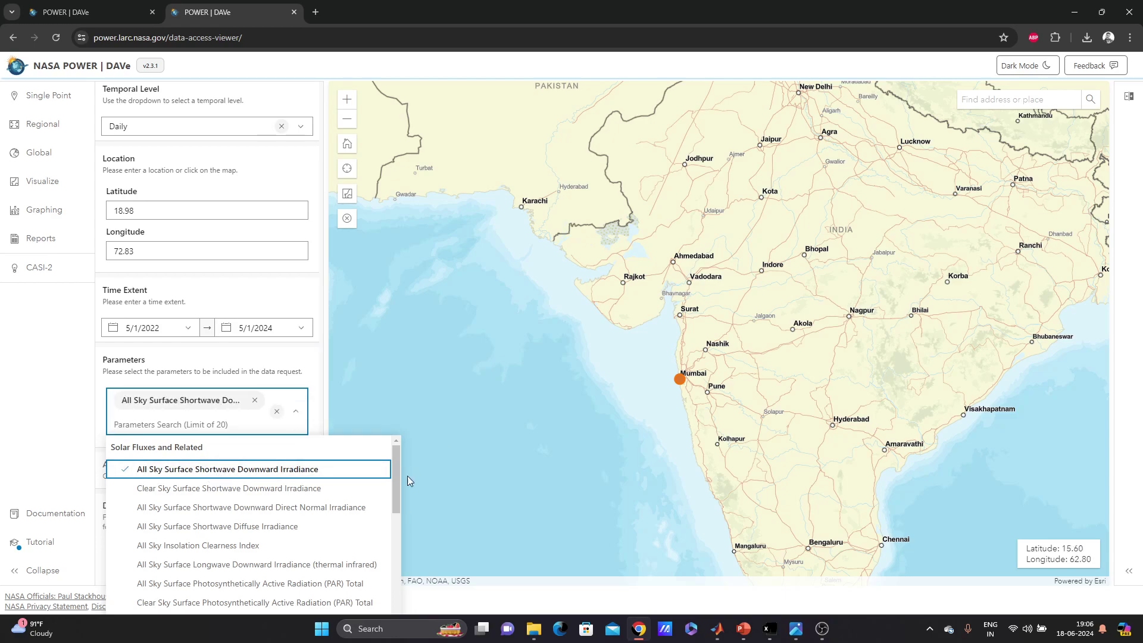
# - Add Temperature at 2 Meters to the requested parameters, look through the Wind/Pressure options and close the parameter list
pyautogui.moveTo(395, 462); pyautogui.dragTo(403, 544)
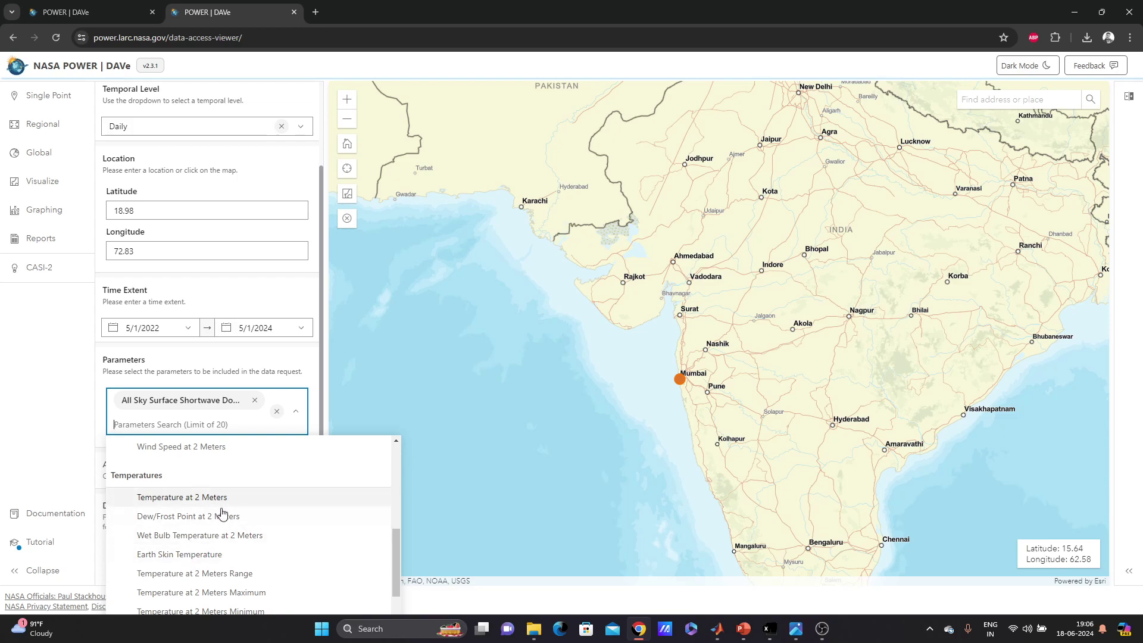
pyautogui.scroll(3, 399, 549)
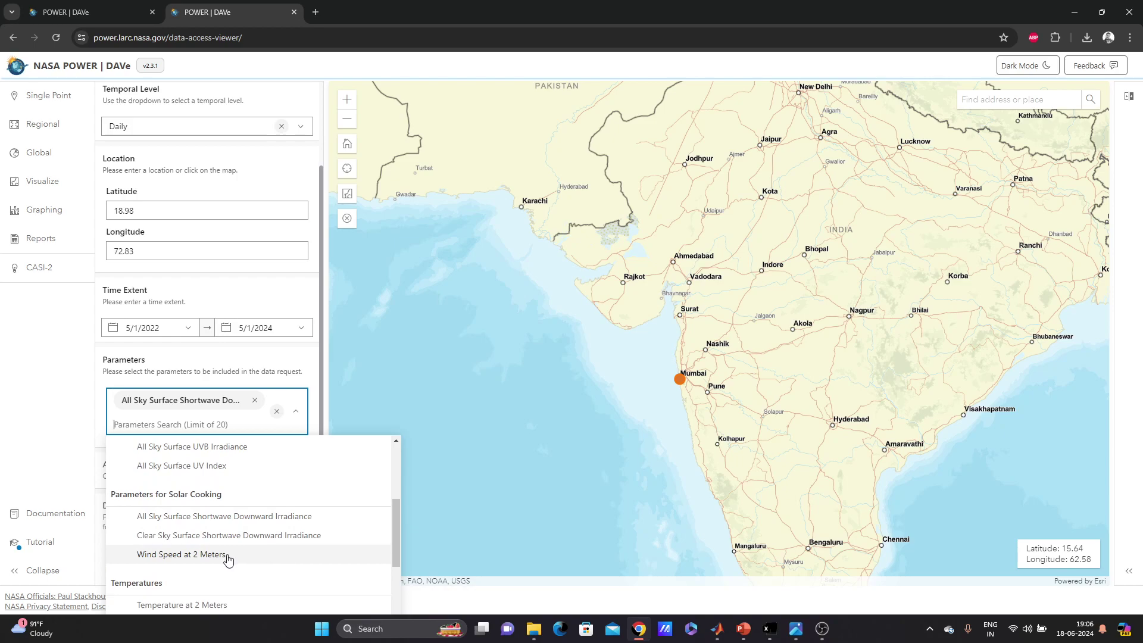
pyautogui.scroll(-2, 224, 527)
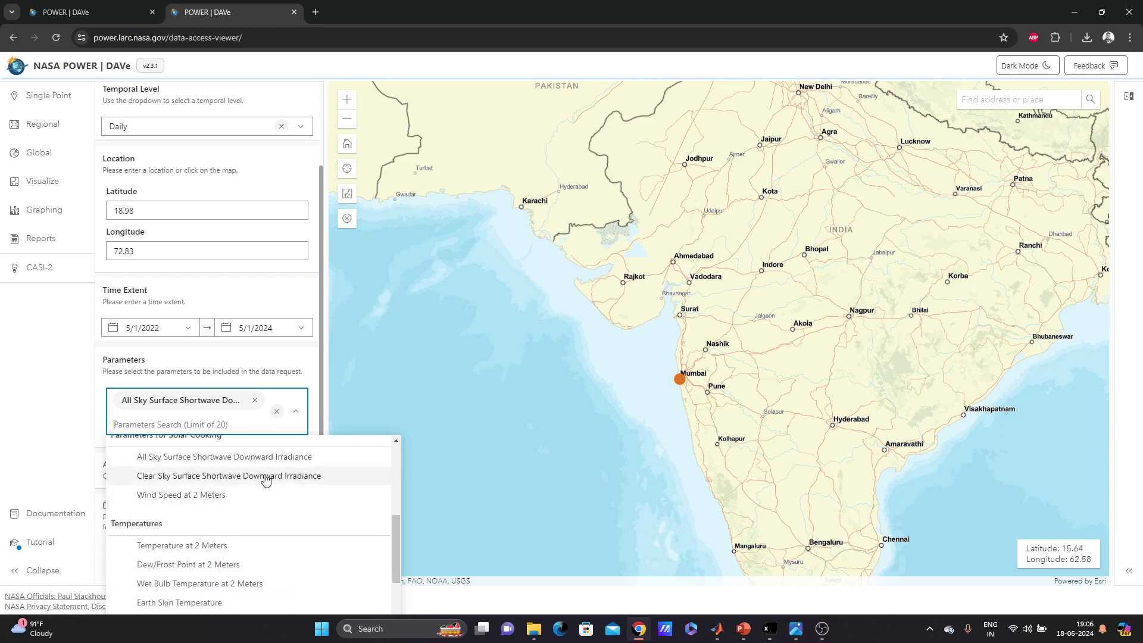
pyautogui.scroll(2, 226, 486)
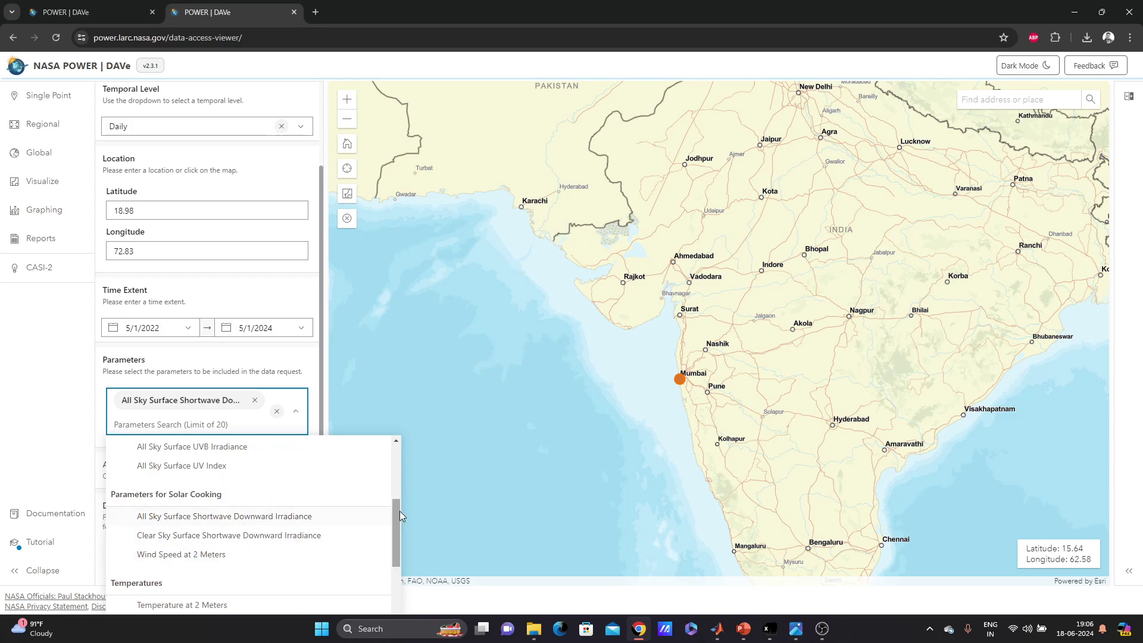
pyautogui.moveTo(397, 514); pyautogui.dragTo(398, 540)
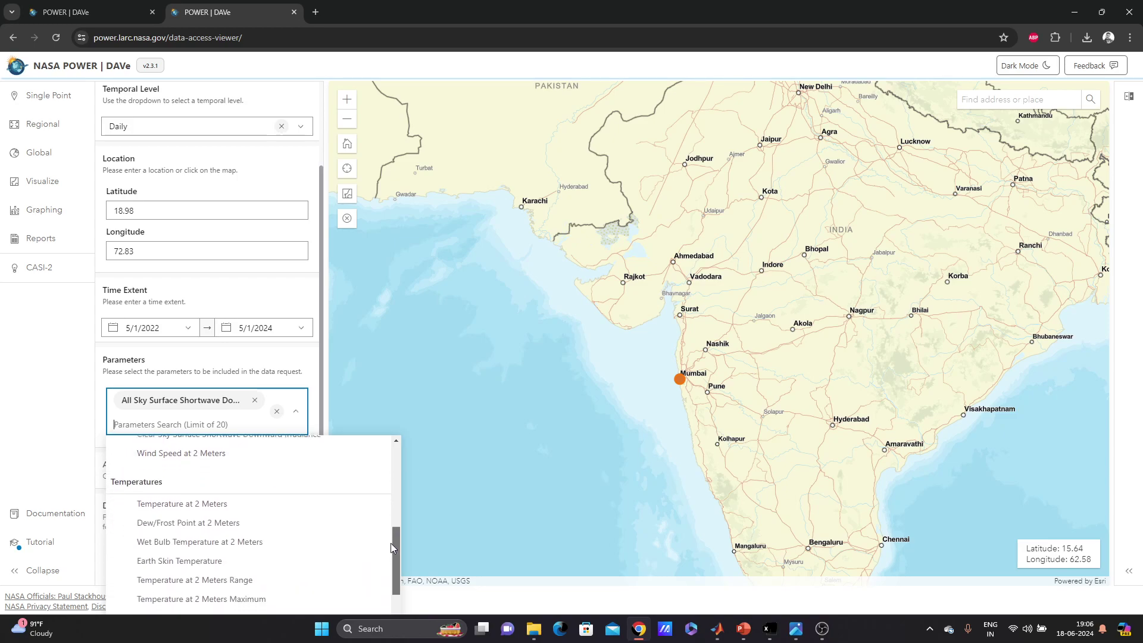
pyautogui.click(184, 510)
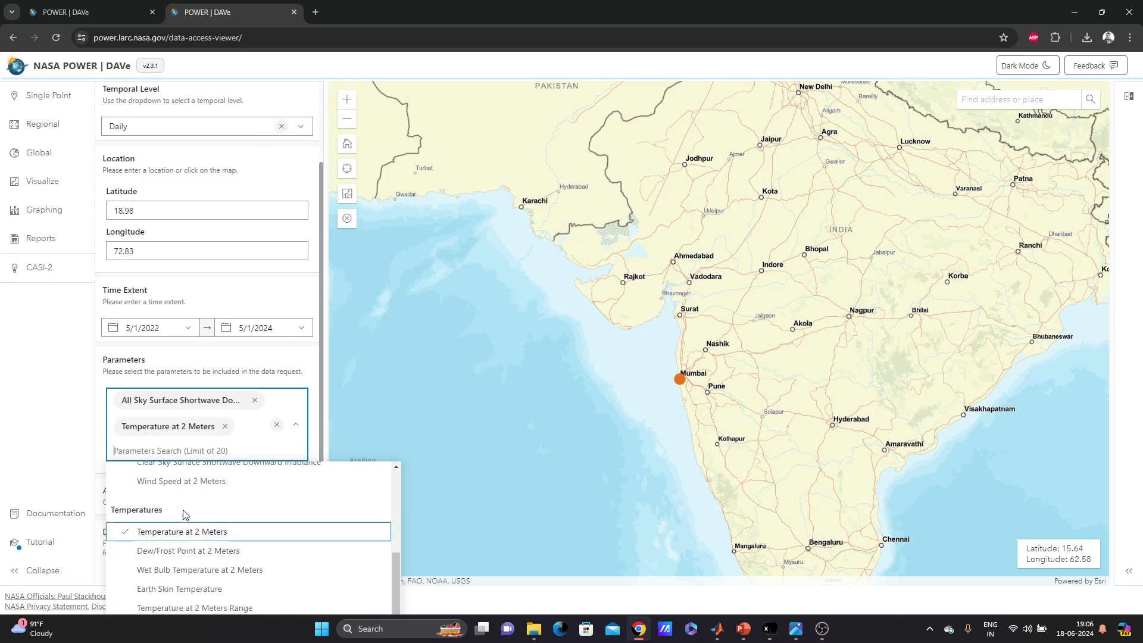
pyautogui.scroll(-5, 390, 524)
pyautogui.scroll(-1, 382, 519)
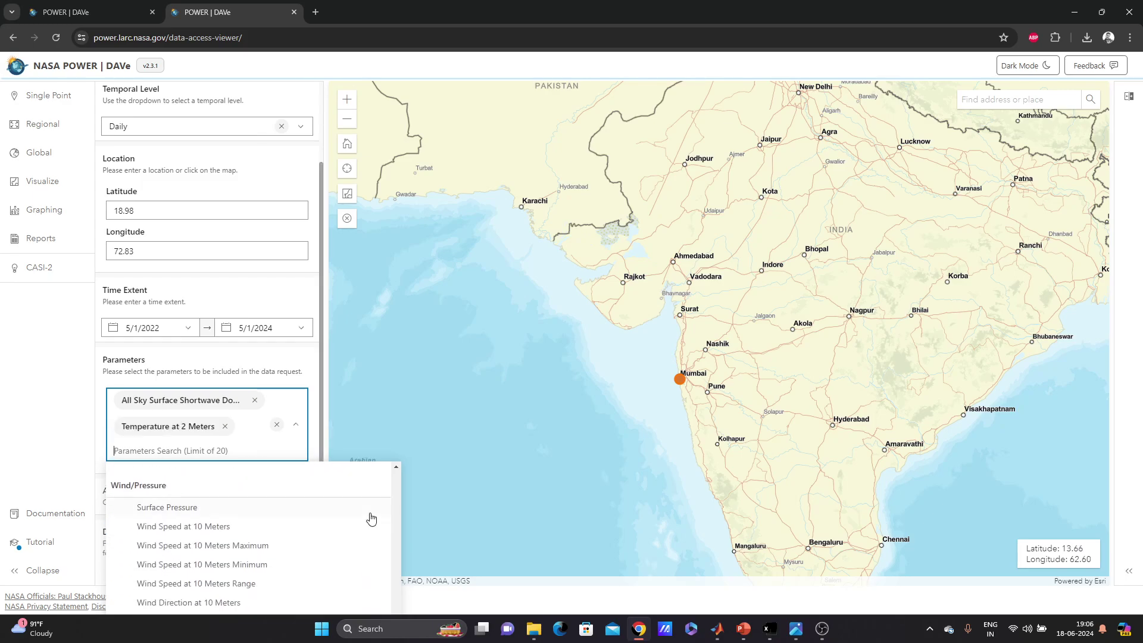
pyautogui.scroll(-1, 472, 471)
pyautogui.scroll(1, 363, 505)
pyautogui.scroll(-1, 345, 510)
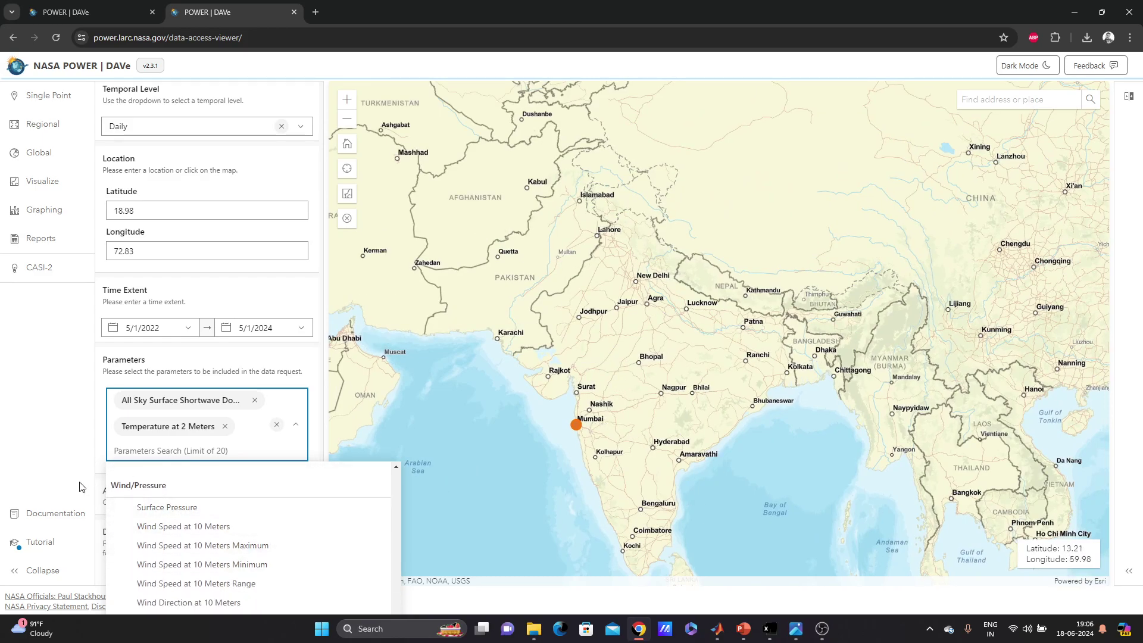
pyautogui.click(74, 459)
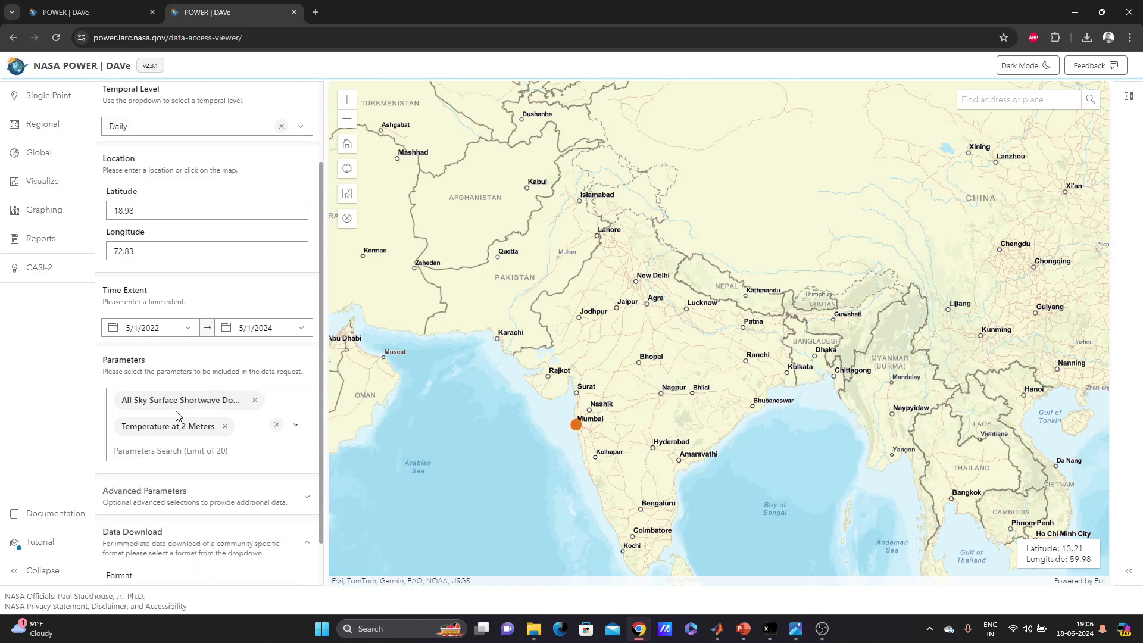
# - Expand the advanced parameters and set the time standard to Local Solar Time (LST)
pyautogui.scroll(-1, 283, 534)
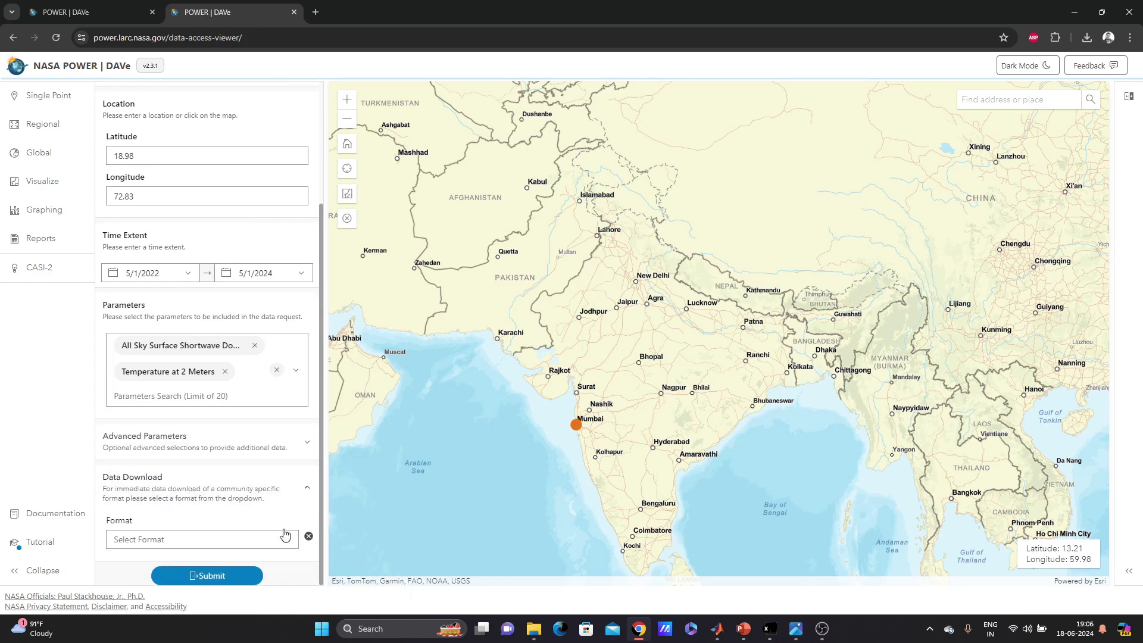
pyautogui.click(298, 450)
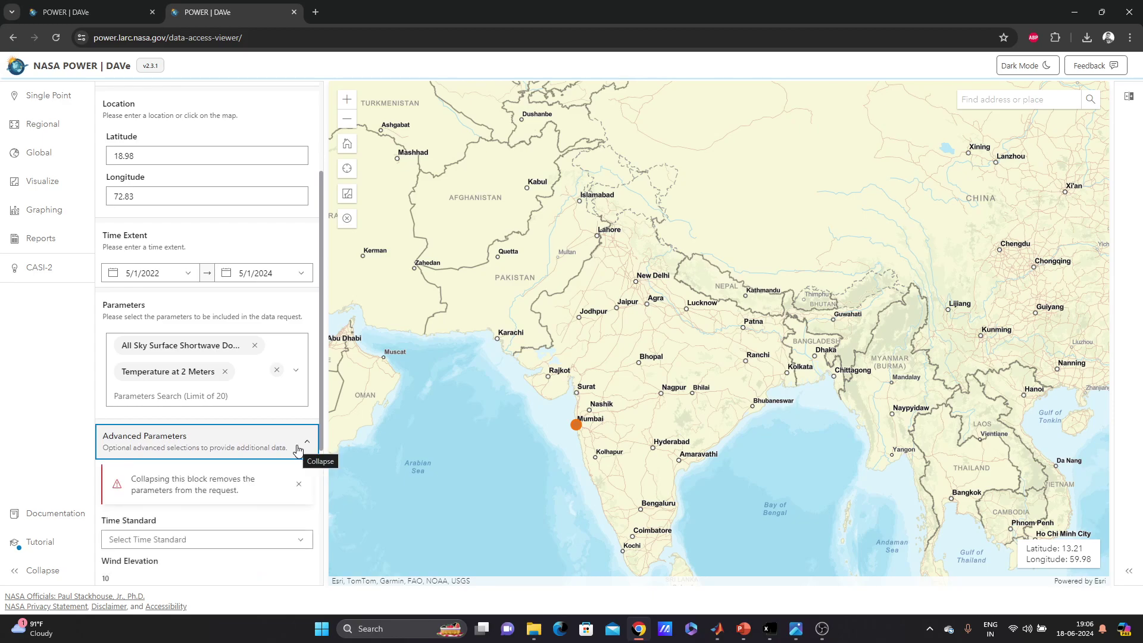
pyautogui.click(301, 539)
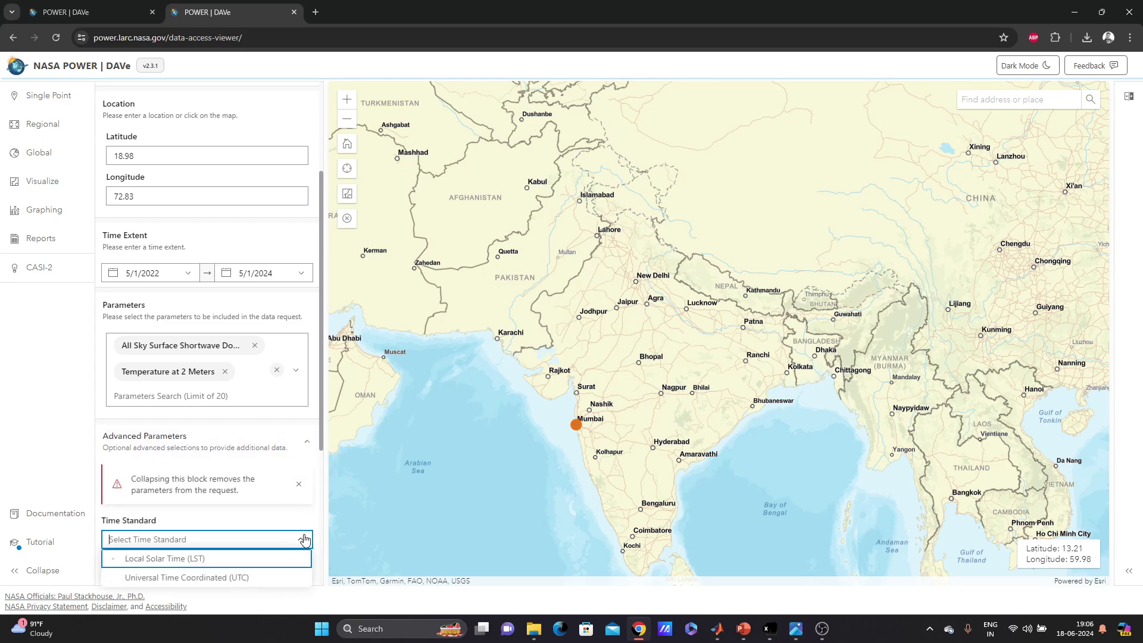
pyautogui.click(225, 562)
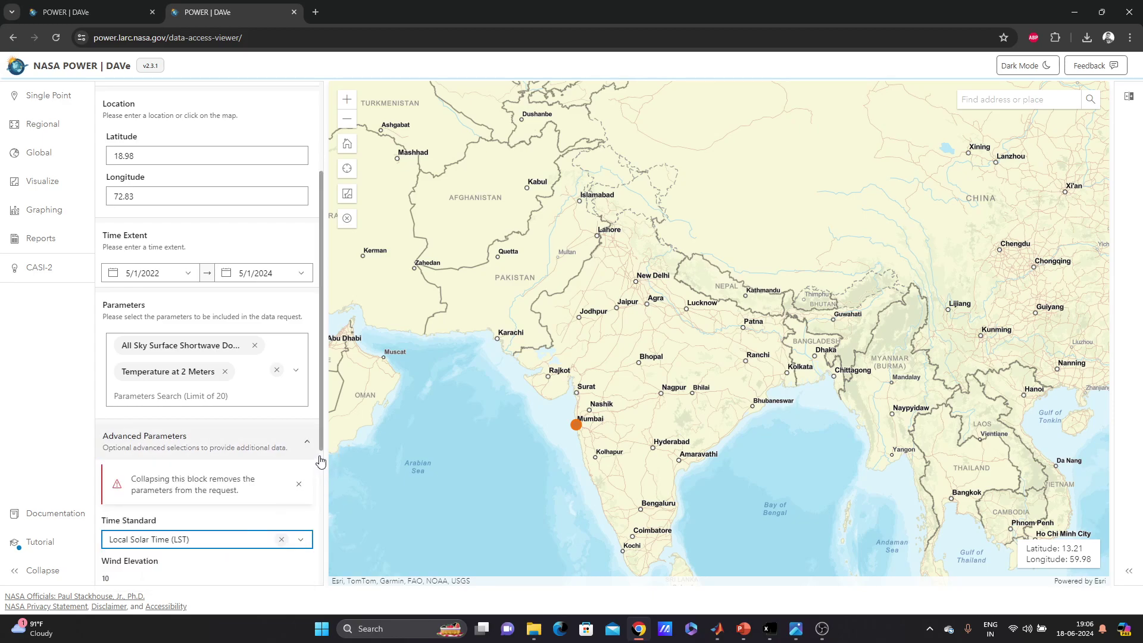
# - Set the data download format to CSV and submit the data request
pyautogui.moveTo(321, 414); pyautogui.dragTo(317, 573)
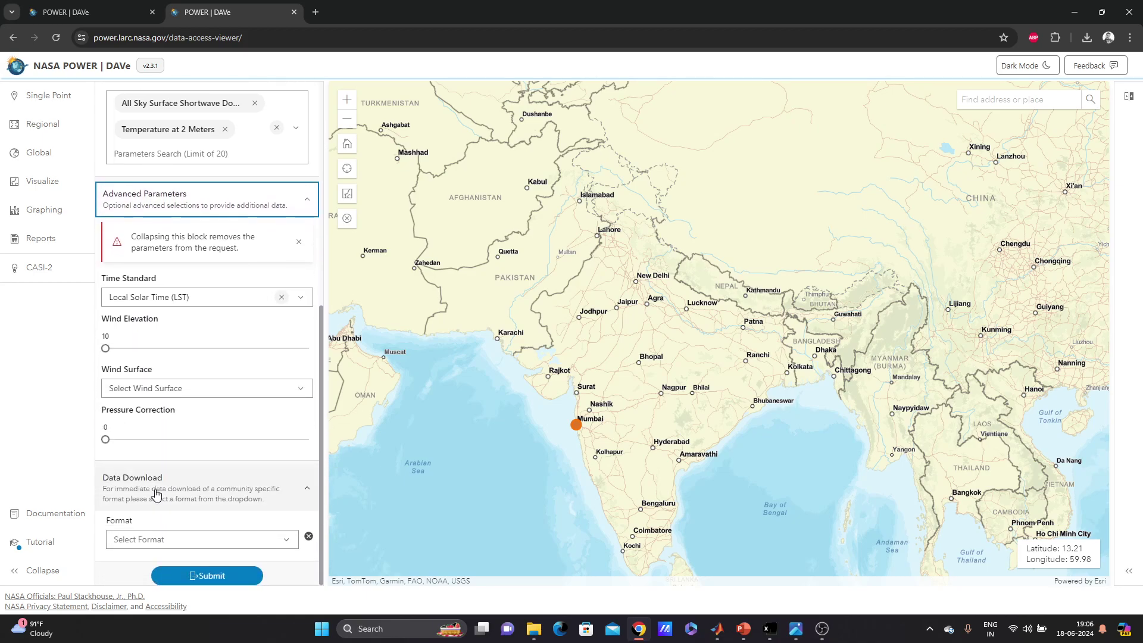
pyautogui.click(293, 546)
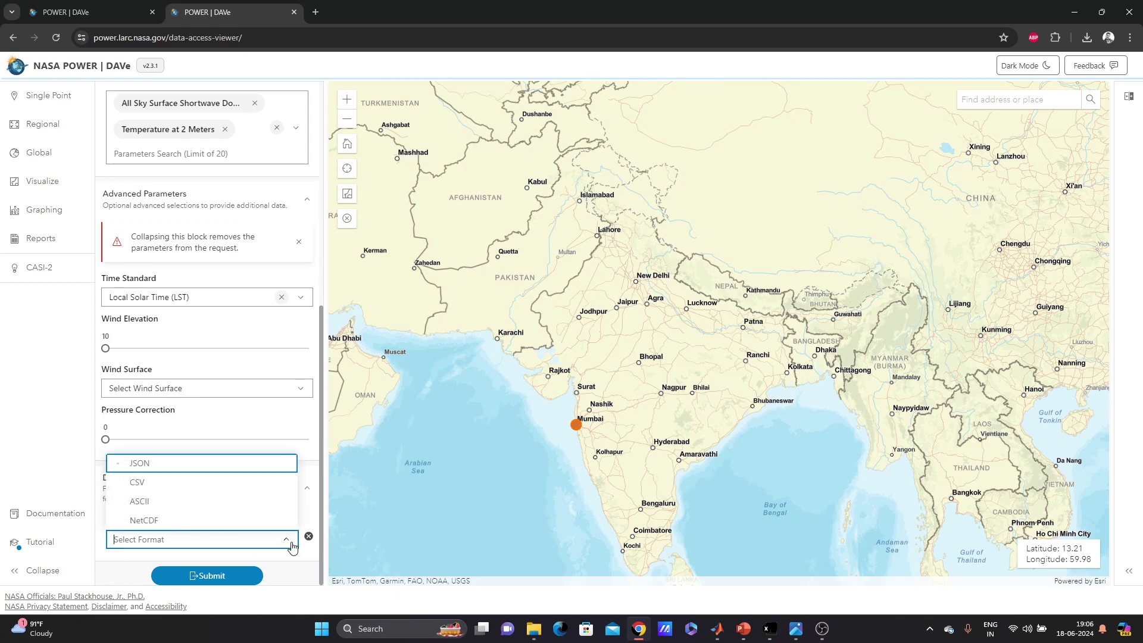
pyautogui.click(150, 489)
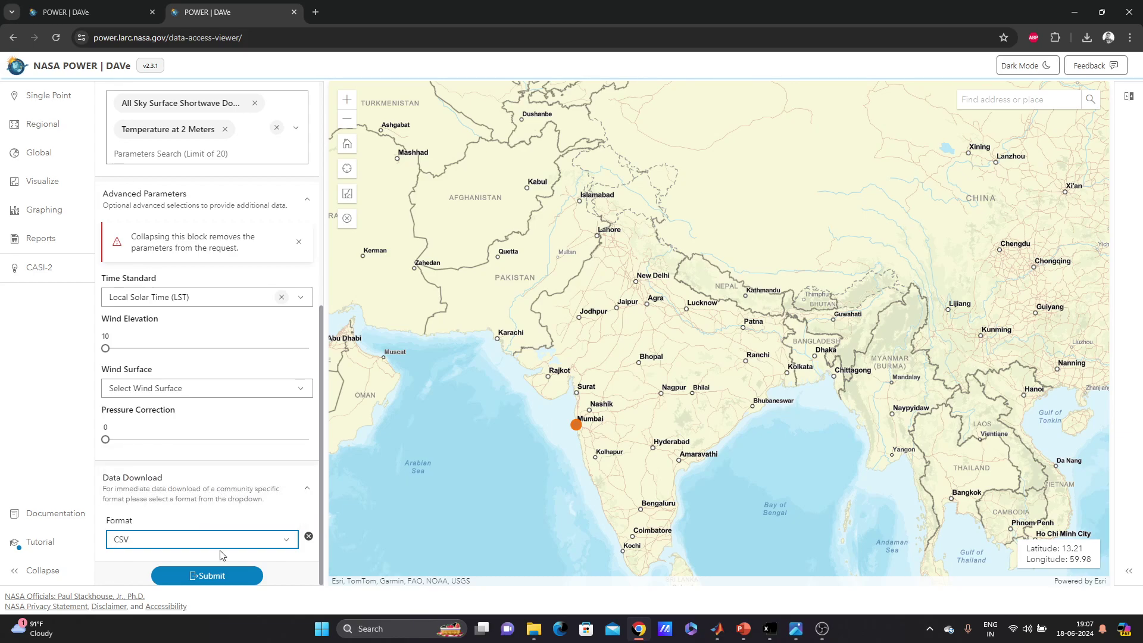
pyautogui.click(208, 576)
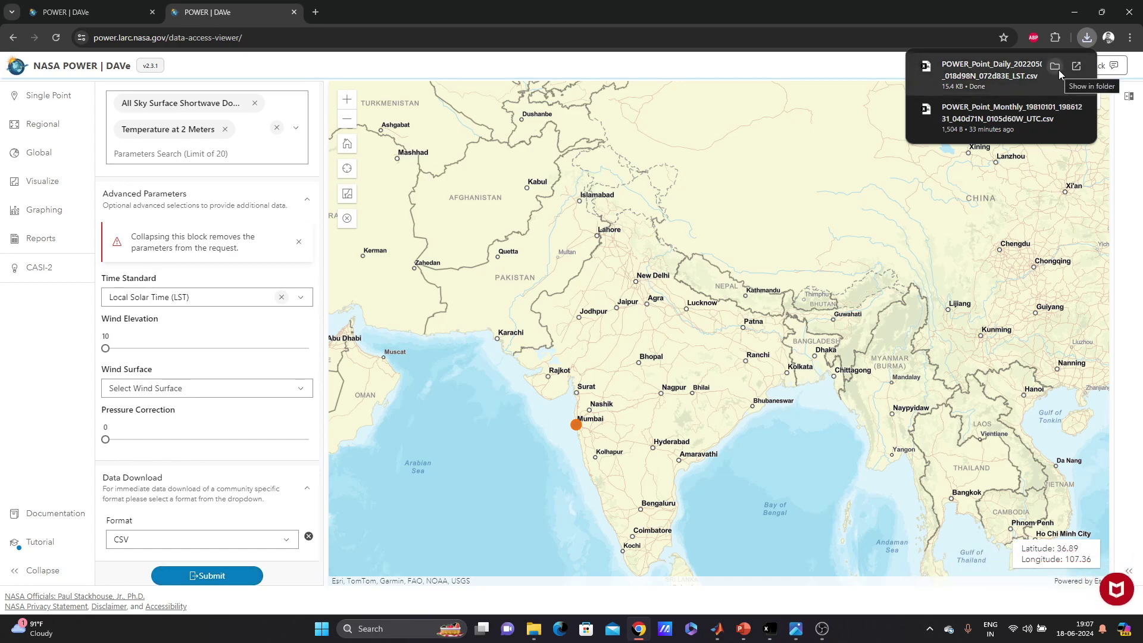
# - Show the downloaded daily POWER CSV file in its folder, open it in Excel and maximize the window
pyautogui.click(1057, 68)
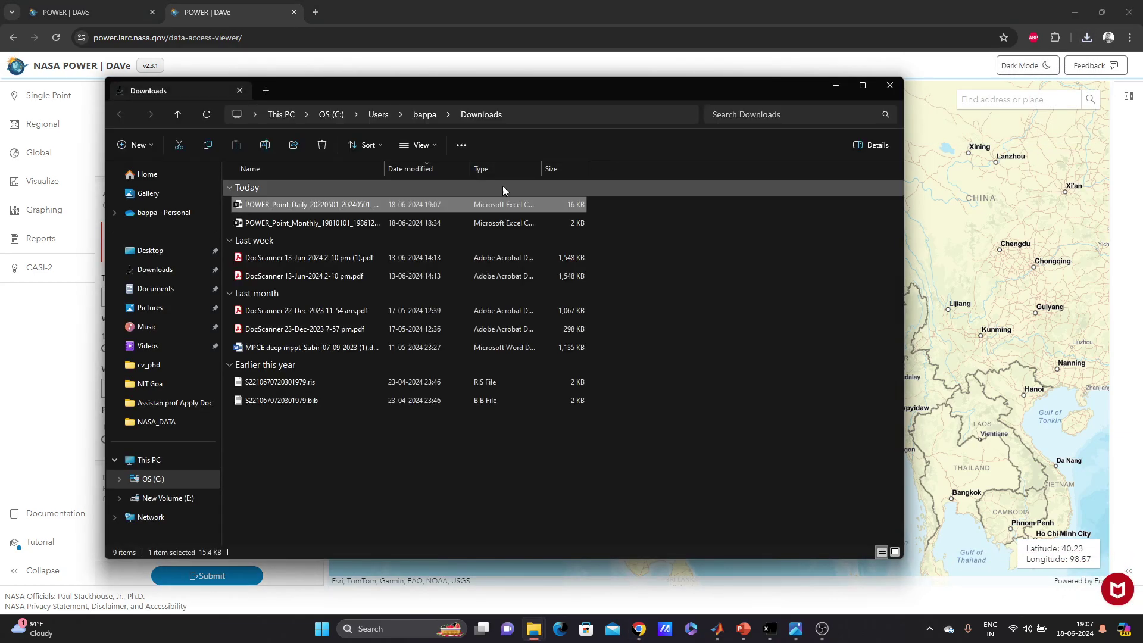
pyautogui.rightClick(400, 204)
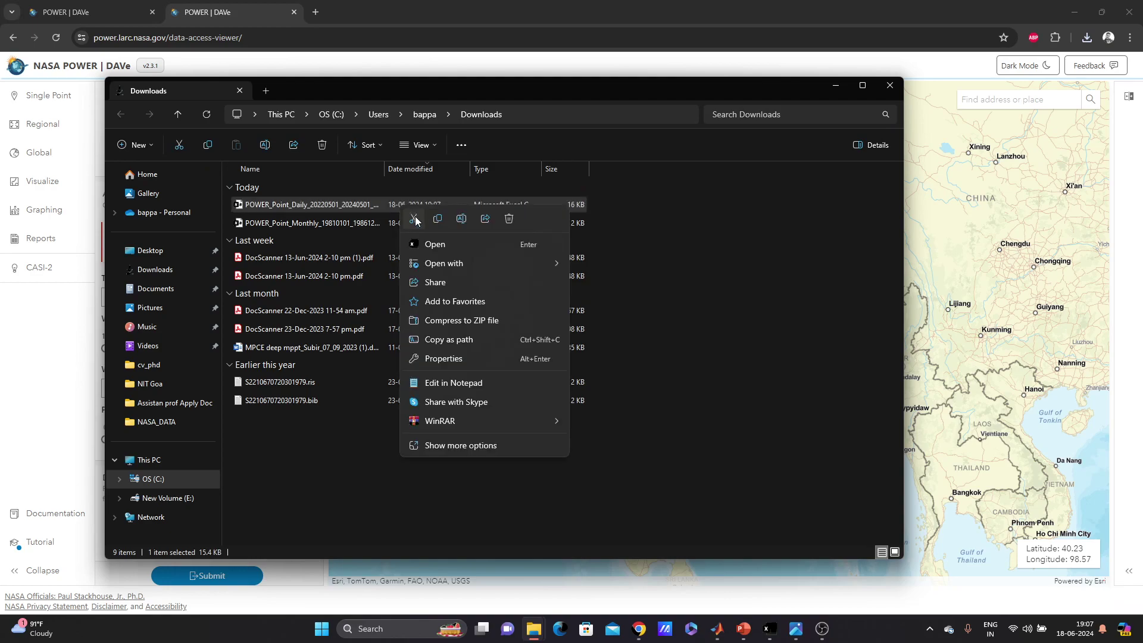
pyautogui.doubleClick(338, 205)
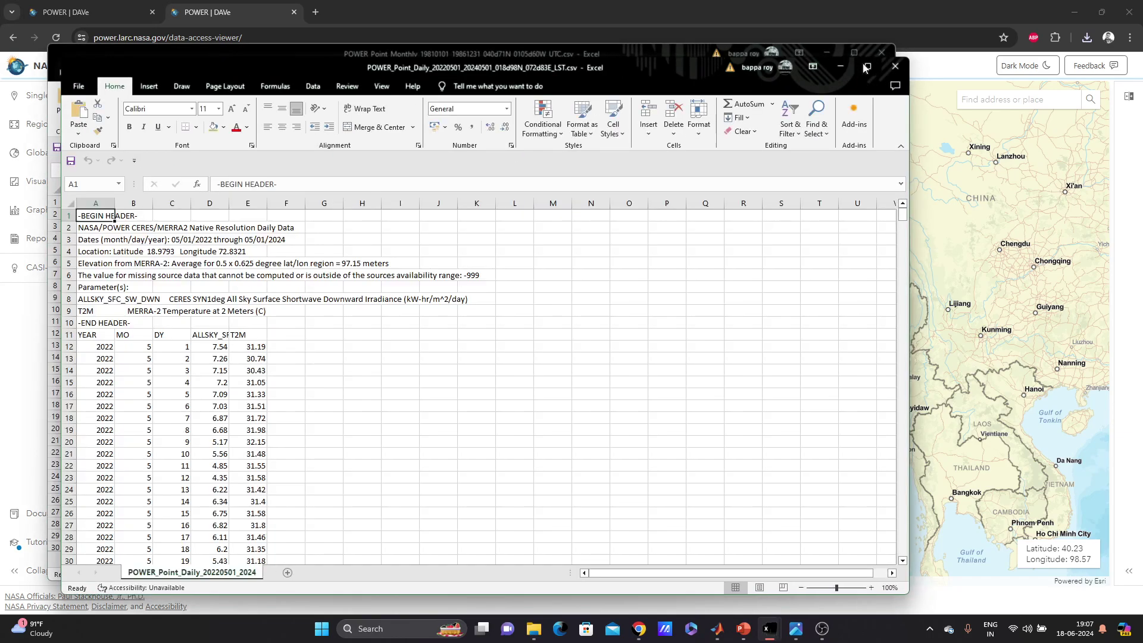
pyautogui.click(865, 67)
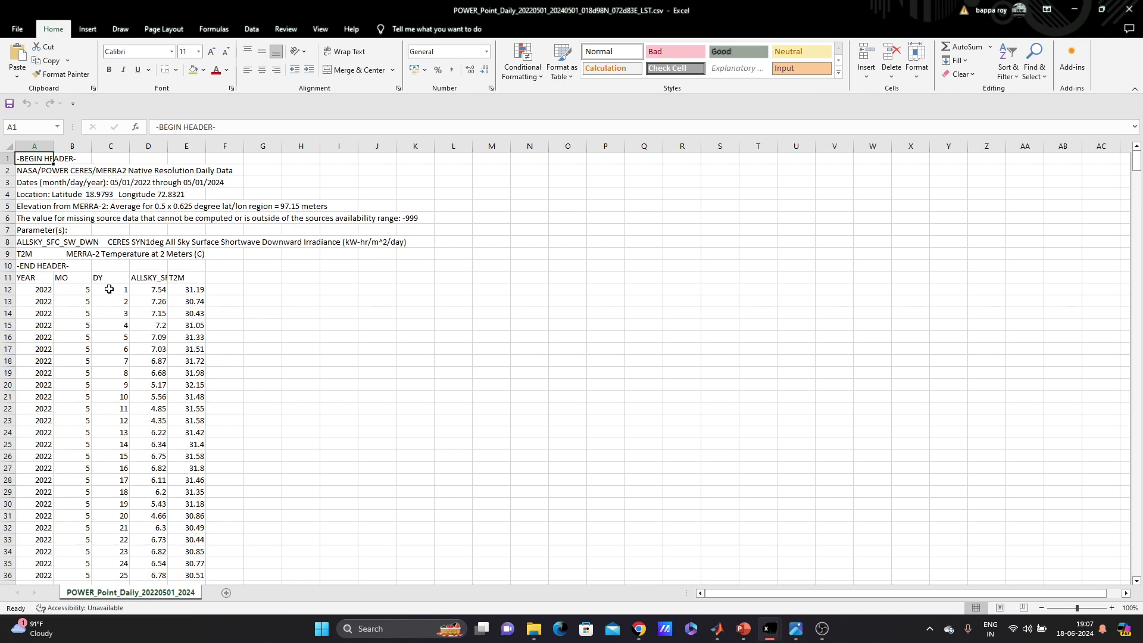
# - Examine the T2M and ALLSKY_SFC_SW_DWN columns and their daily values in the worksheet
pyautogui.click(190, 280)
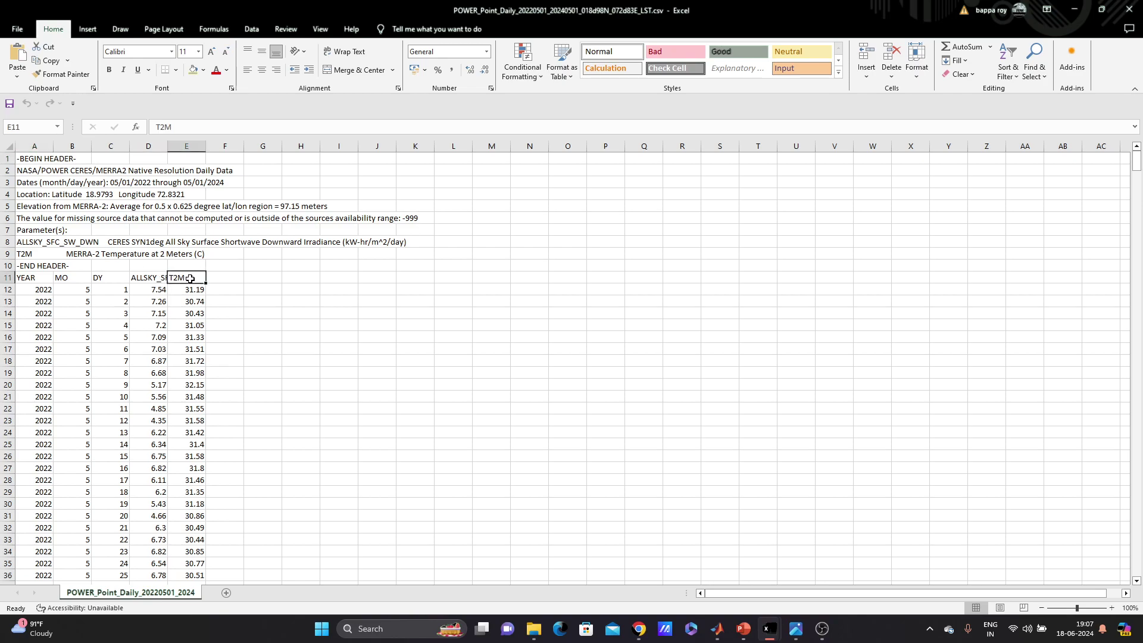
pyautogui.click(156, 279)
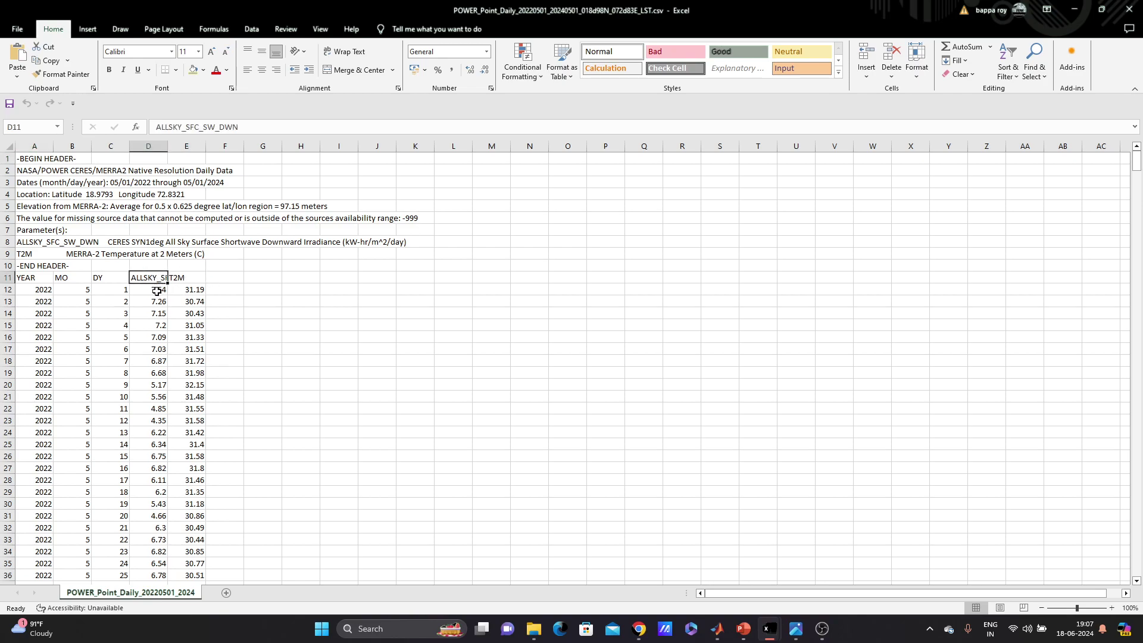
pyautogui.scroll(-3, 152, 331)
pyautogui.scroll(3, 153, 331)
pyautogui.click(184, 279)
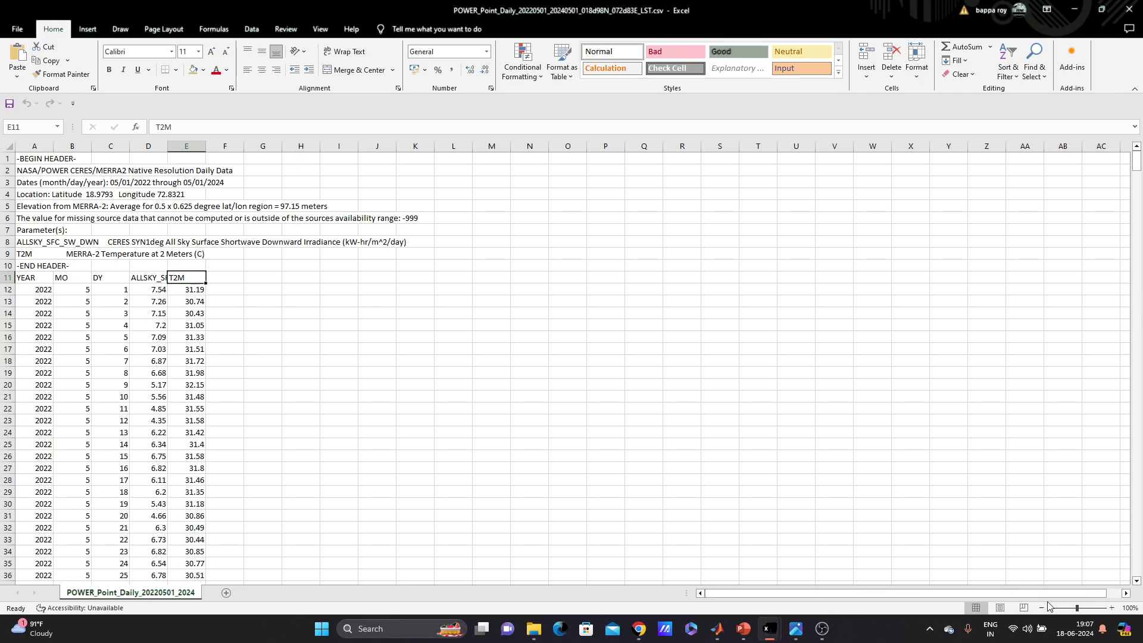
# - Enlarge the worksheet view to 190% and select the ALLSKY_SFC_SW_DWN header cell D11
pyautogui.click(1112, 608)
pyautogui.click(1111, 607)
pyautogui.click(1112, 608)
pyautogui.click(1112, 608)
pyautogui.click(1112, 608)
pyautogui.click(1112, 608)
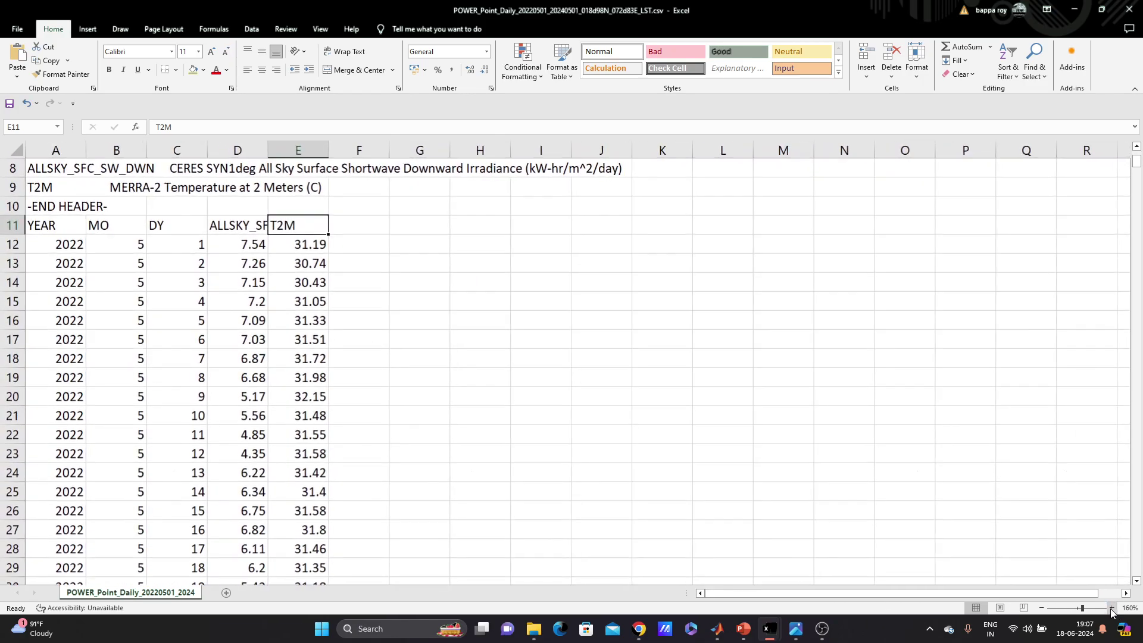
pyautogui.click(1111, 608)
pyautogui.click(1112, 608)
pyautogui.click(1111, 608)
pyautogui.doubleClick(287, 190)
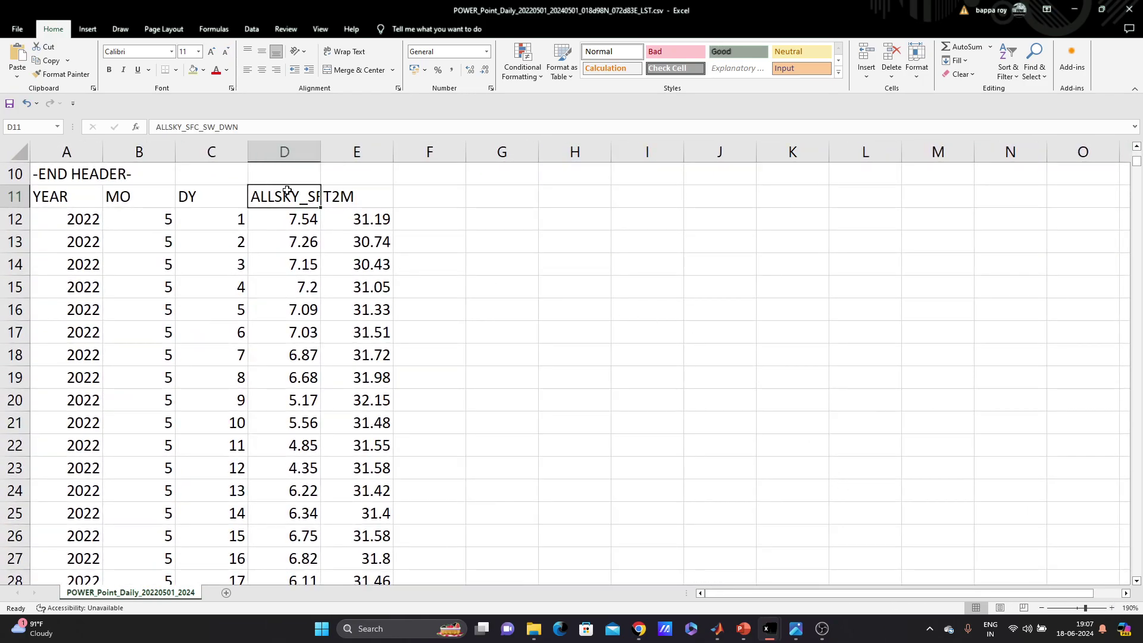
# - Examine the T2M column and the daily records down to the last row of the worksheet
pyautogui.click(361, 227)
pyautogui.doubleClick(356, 199)
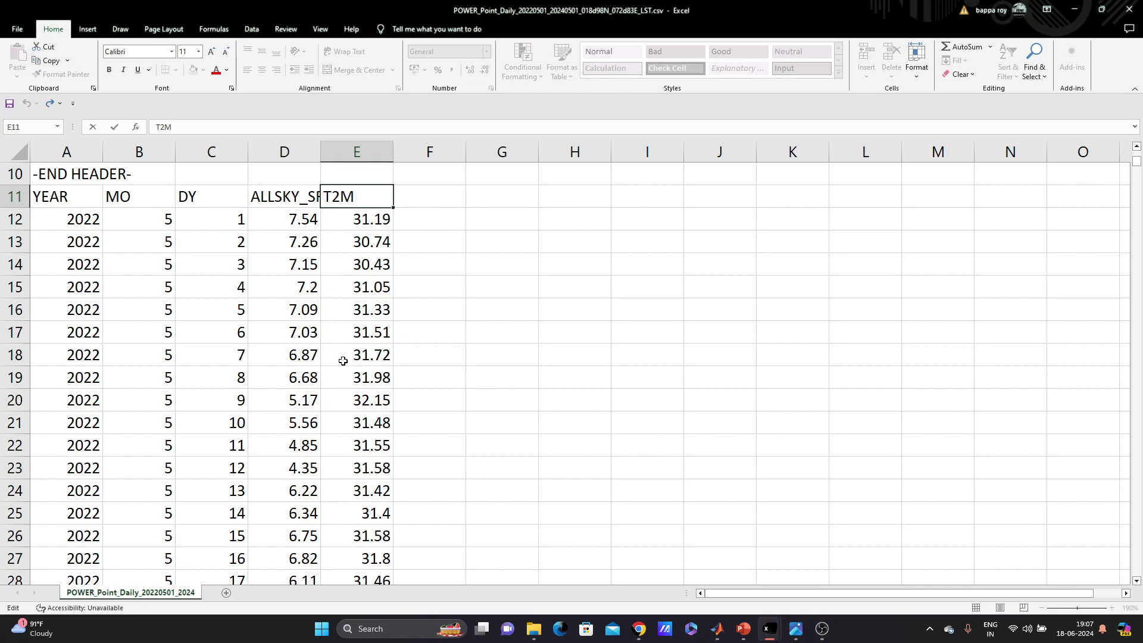
pyautogui.scroll(-8, 455, 415)
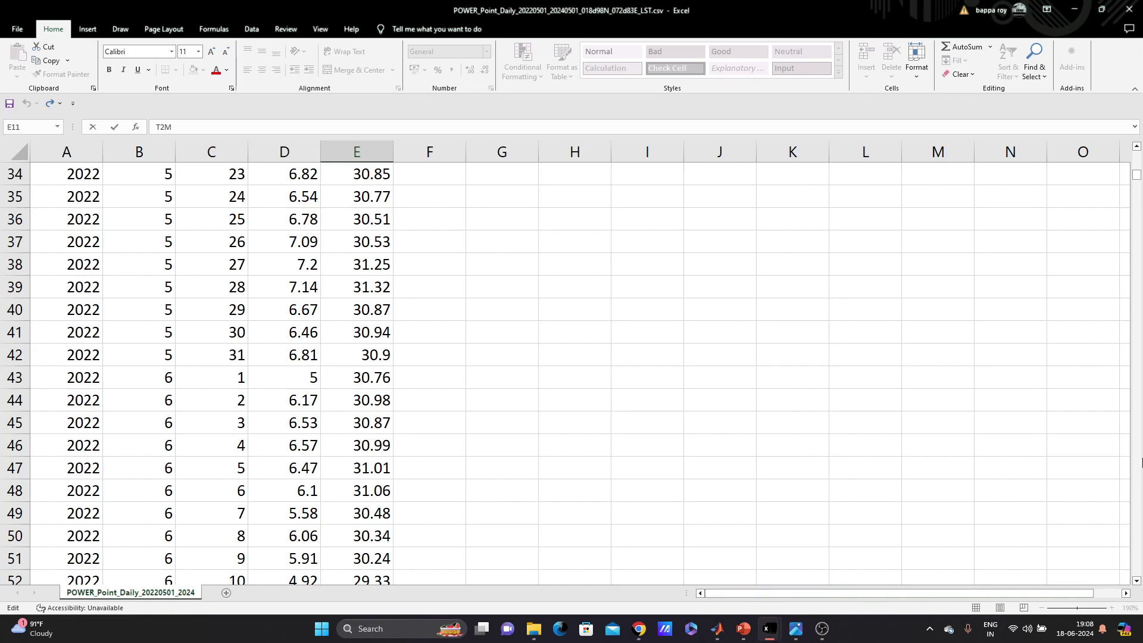
pyautogui.moveTo(1137, 177); pyautogui.dragTo(1139, 587)
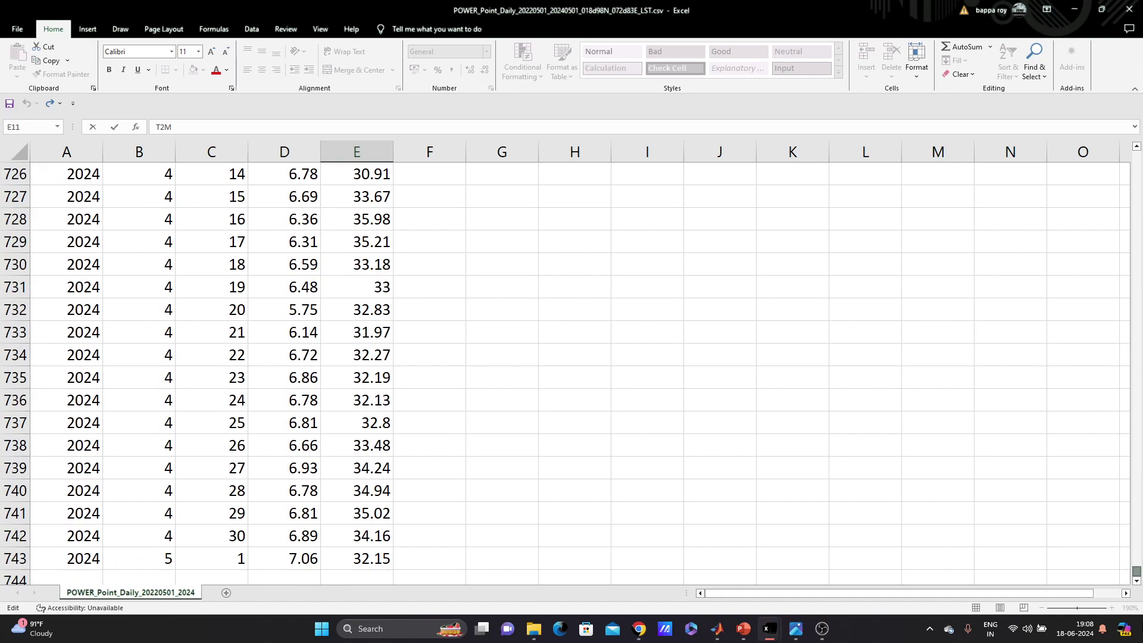
pyautogui.scroll(-6, 672, 477)
pyautogui.scroll(3, 495, 441)
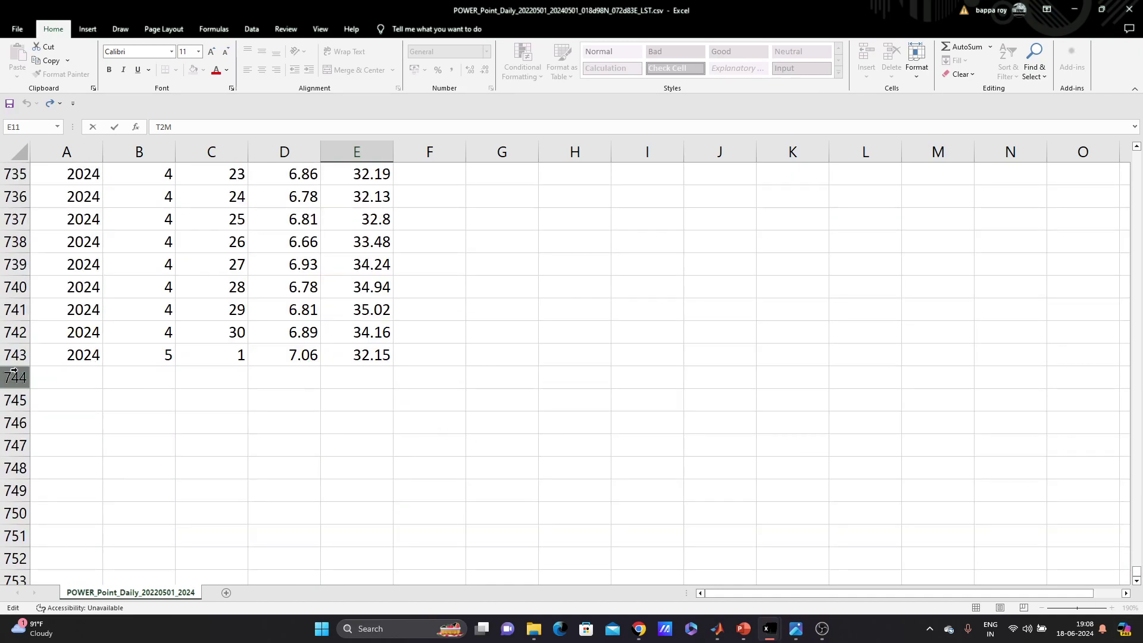
pyautogui.scroll(10, 151, 360)
pyautogui.scroll(-3, 151, 362)
pyautogui.scroll(-4, 151, 362)
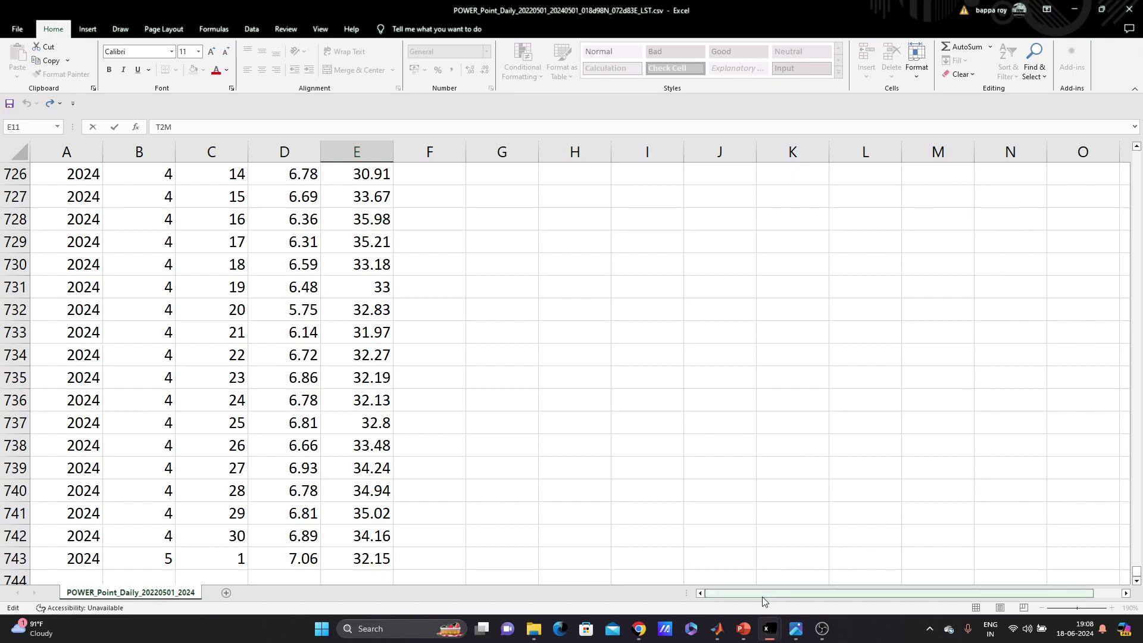
# - Switch to the untitled Simulink model and view its From Spreadsheet and PV Array blocks
pyautogui.moveTo(718, 633)
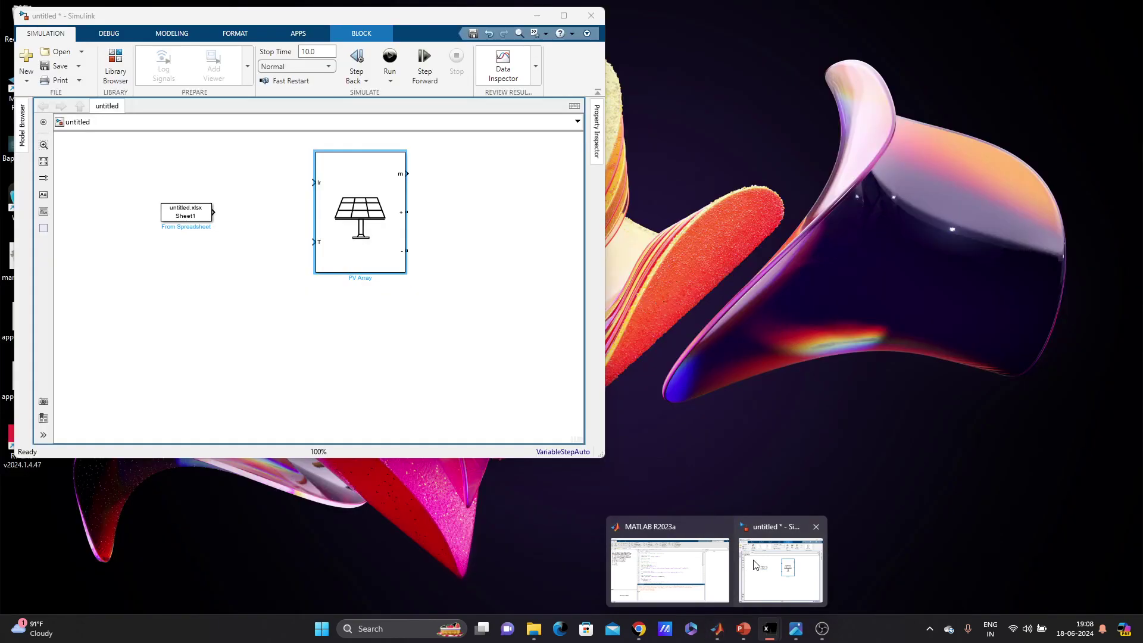
pyautogui.click(753, 560)
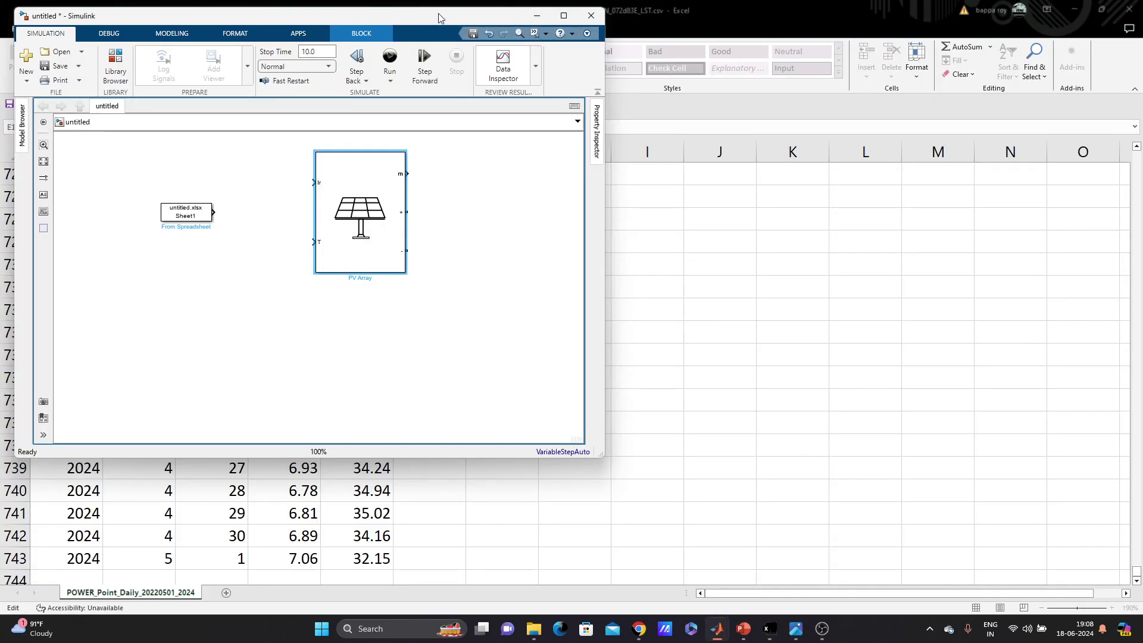
pyautogui.moveTo(439, 17); pyautogui.dragTo(703, 70)
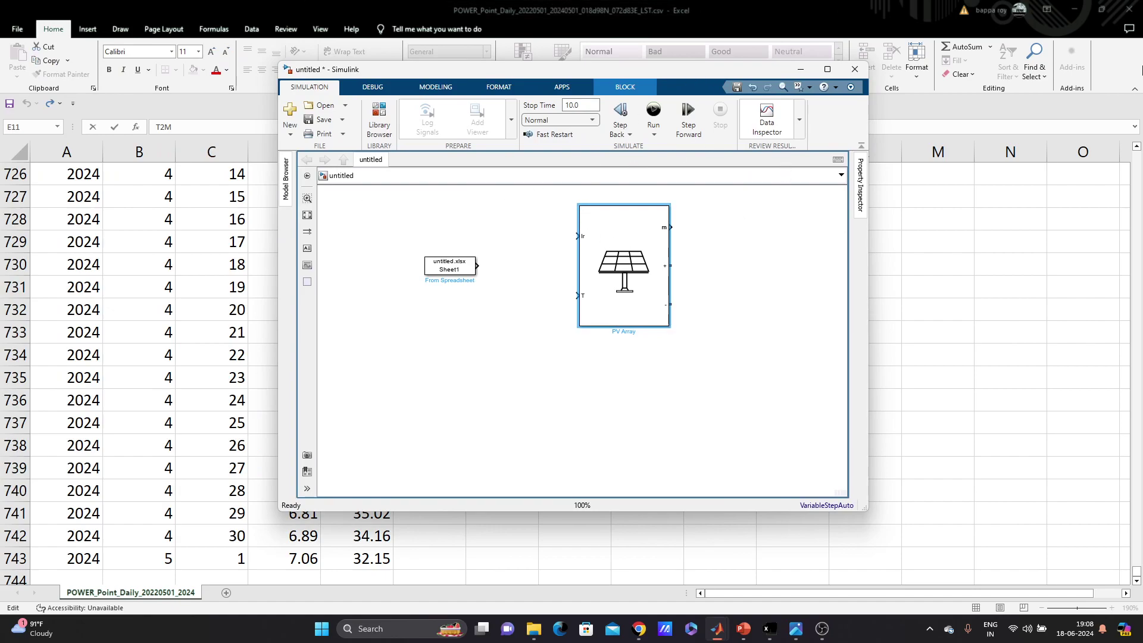
# - Close the daily and monthly POWER CSV workbooks in Excel, discarding the changes to the daily file
pyautogui.click(1130, 6)
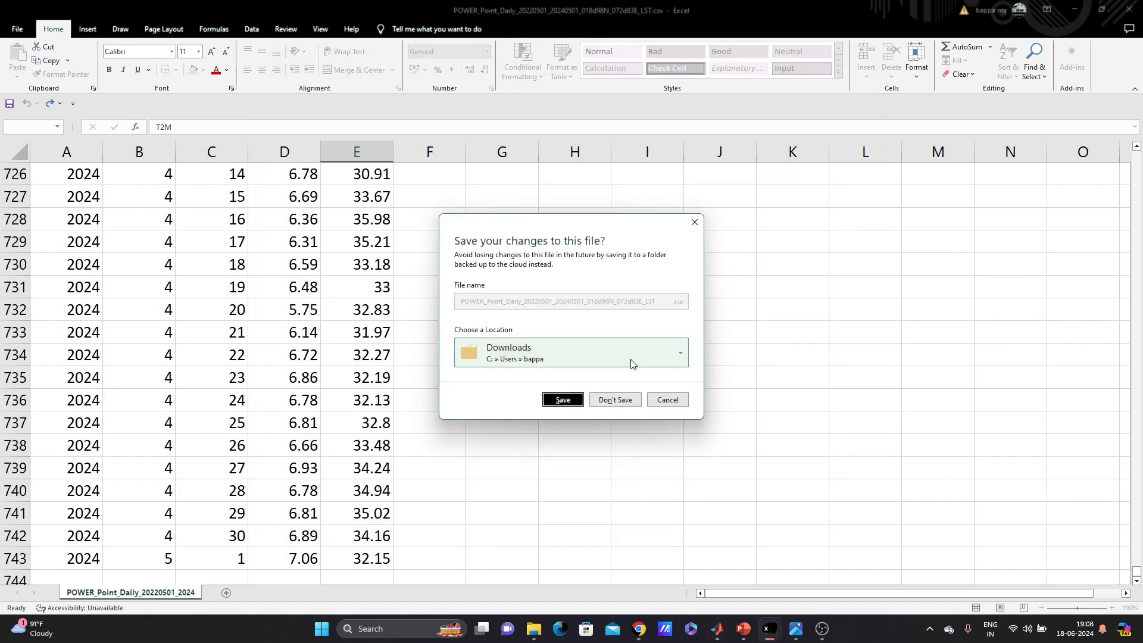
pyautogui.click(612, 401)
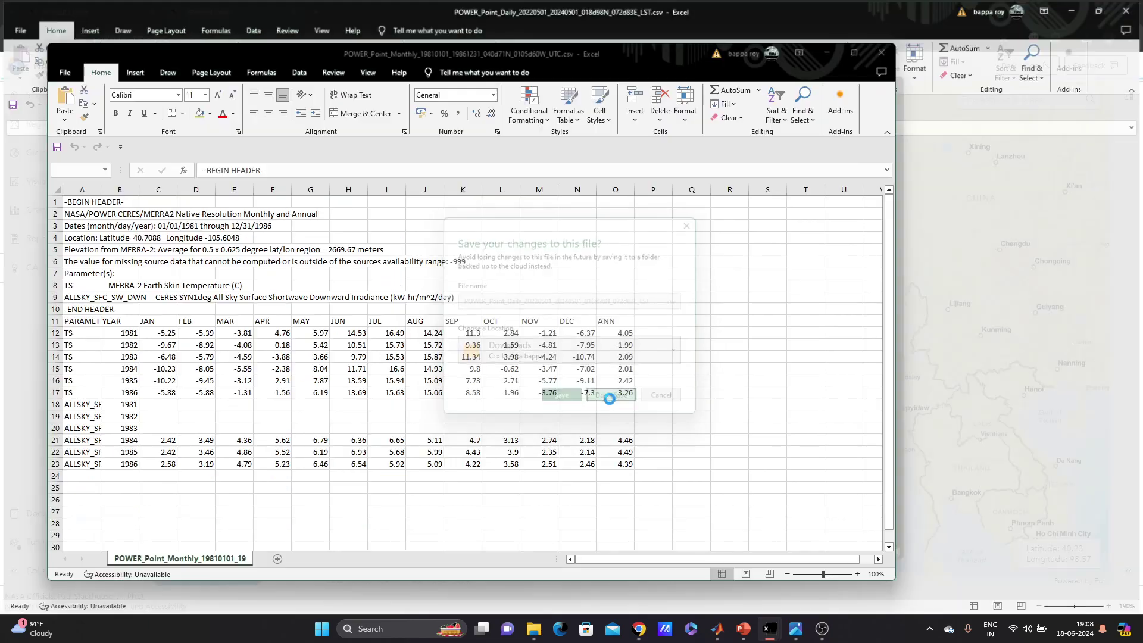
pyautogui.click(882, 52)
pyautogui.click(801, 69)
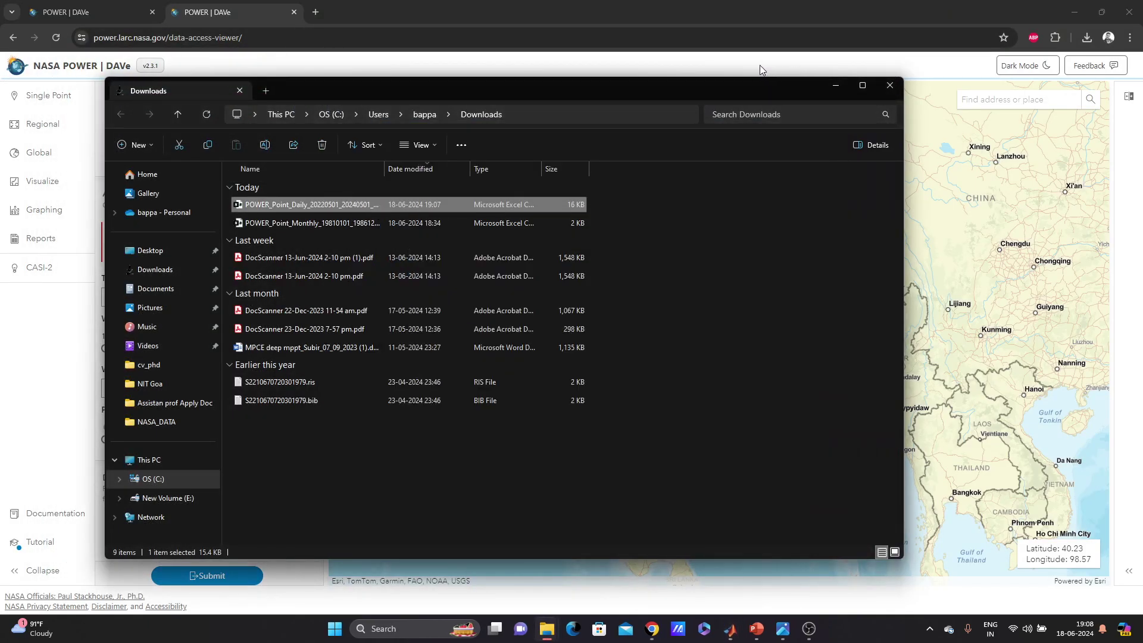
# - Move the POWER_Point_Daily CSV file from Downloads into the NASA_DATA folder and minimize that folder's window
pyautogui.rightClick(524, 206)
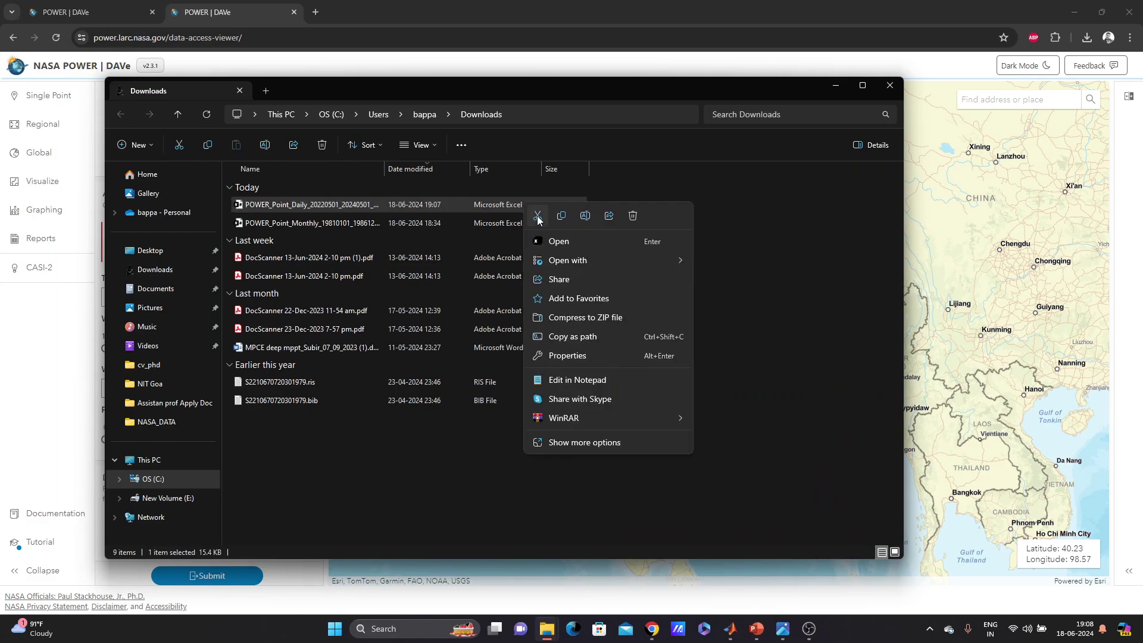
pyautogui.press('Escape')
pyautogui.moveTo(547, 628)
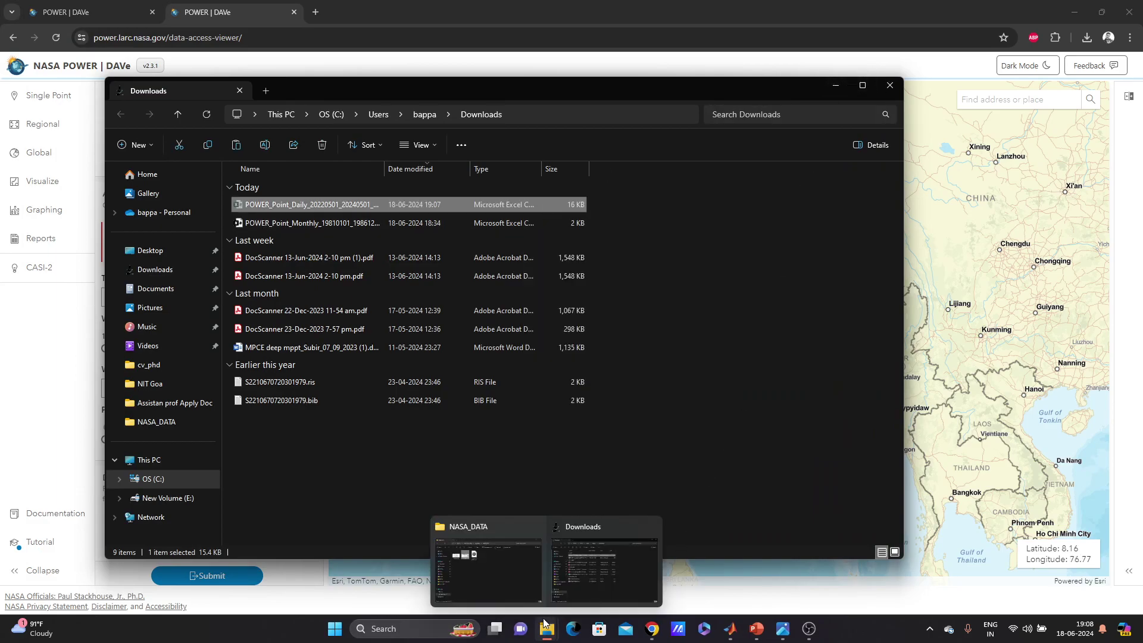
pyautogui.click(519, 575)
pyautogui.rightClick(500, 331)
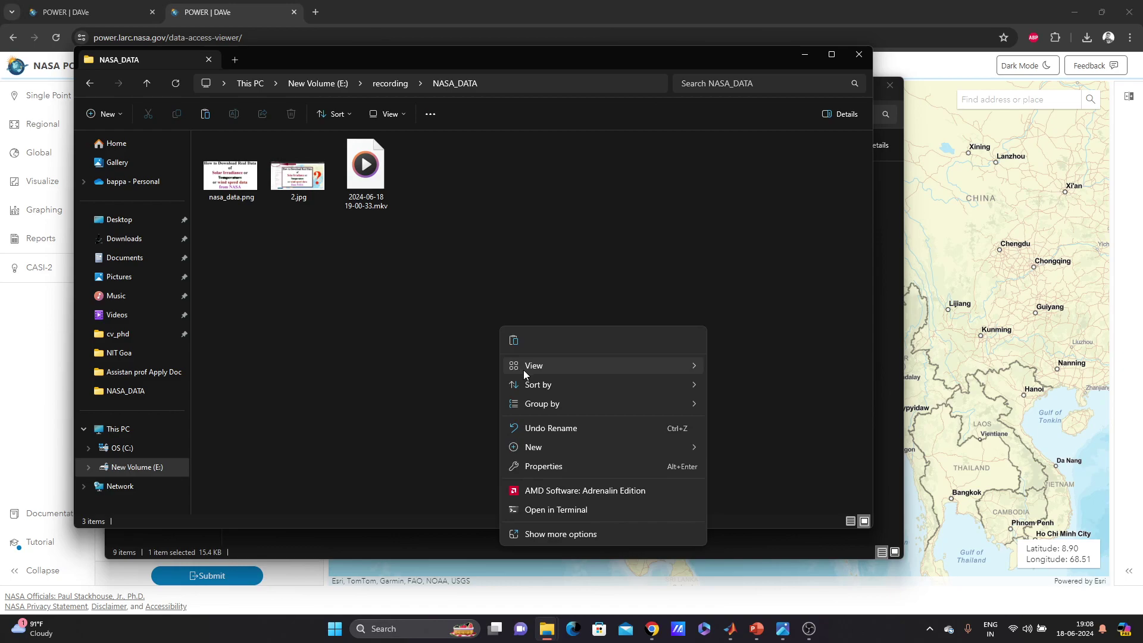
pyautogui.click(515, 341)
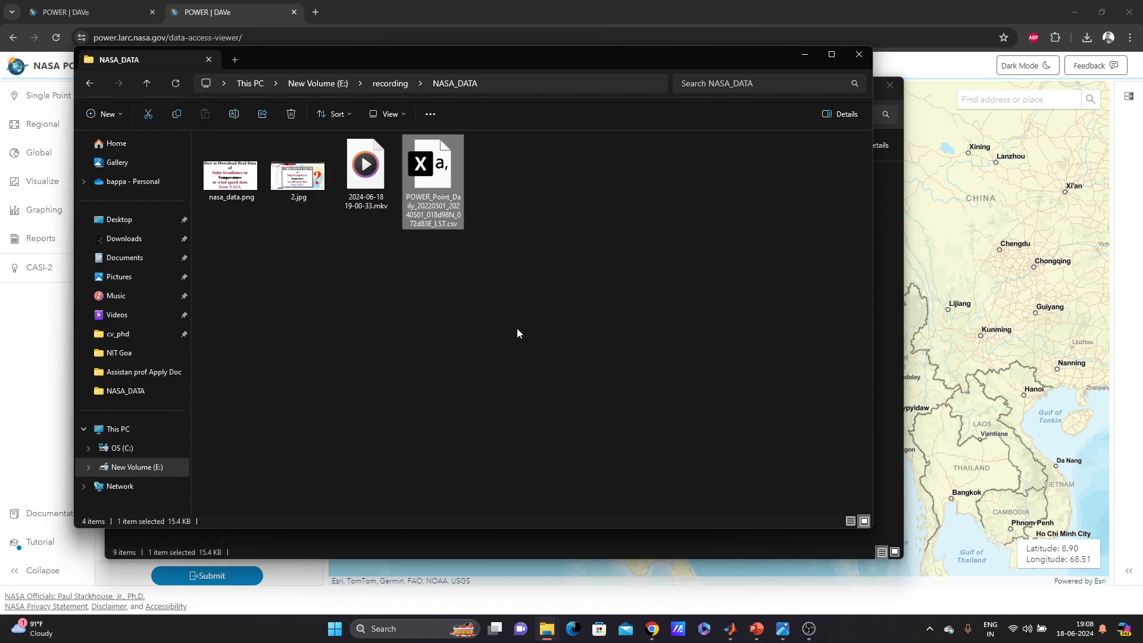
pyautogui.click(805, 54)
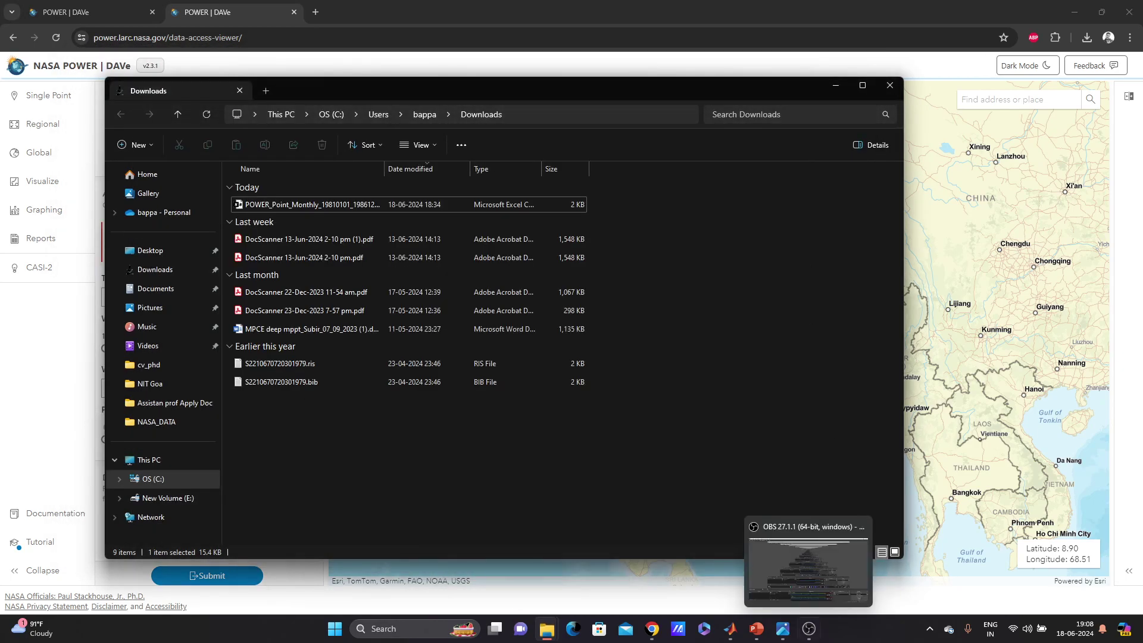
# - Switch to the untitled Simulink model and maximize its window
pyautogui.moveTo(737, 637)
pyautogui.click(787, 571)
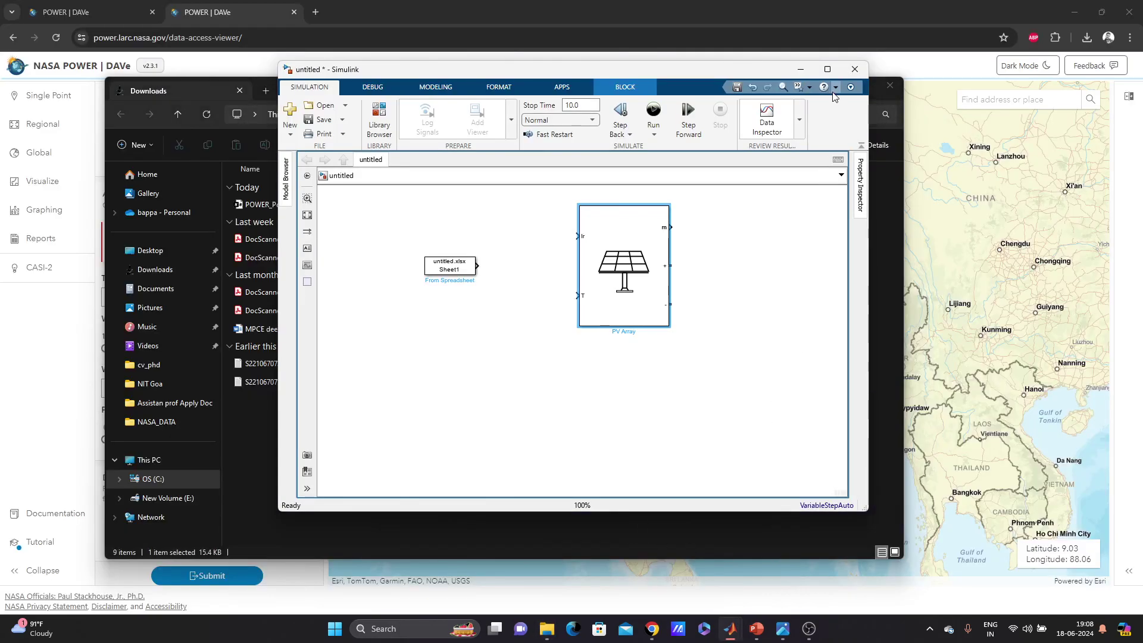
pyautogui.click(829, 71)
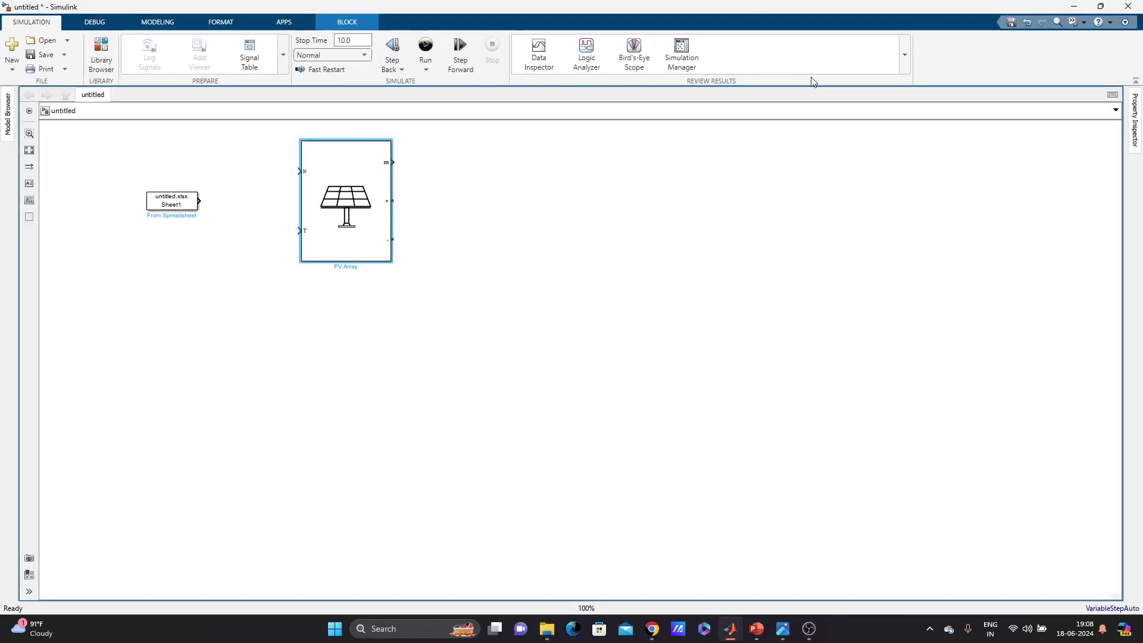
# - Delete the From Spreadsheet block and reposition the PV Array block near the middle of the canvas
pyautogui.moveTo(364, 192); pyautogui.dragTo(554, 266)
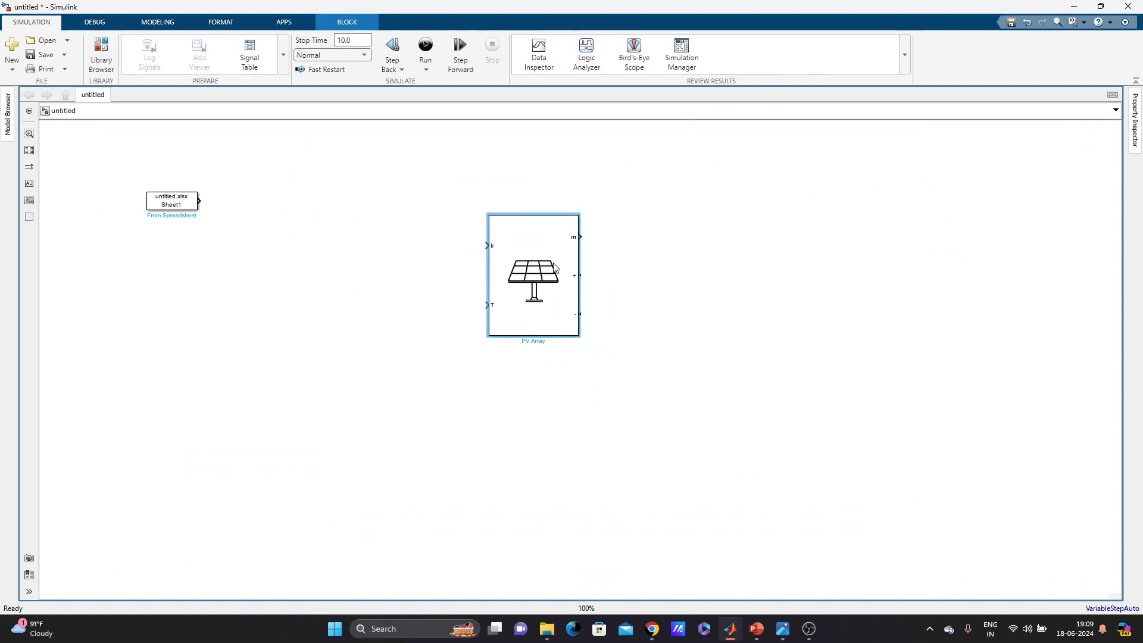
pyautogui.click(175, 205)
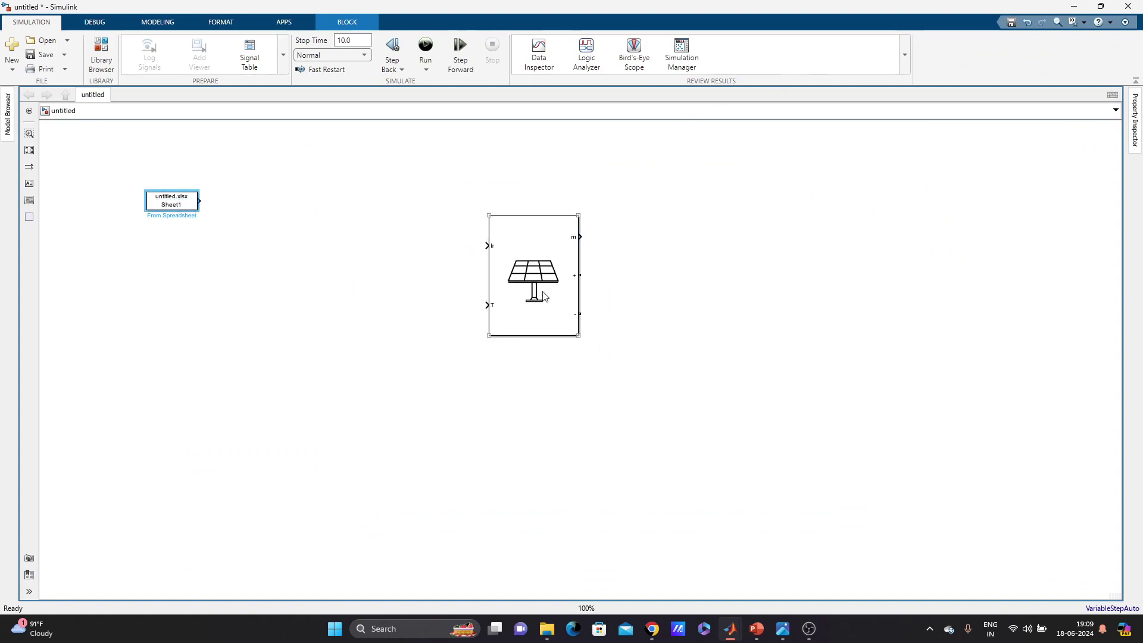
pyautogui.moveTo(180, 206); pyautogui.dragTo(156, 224)
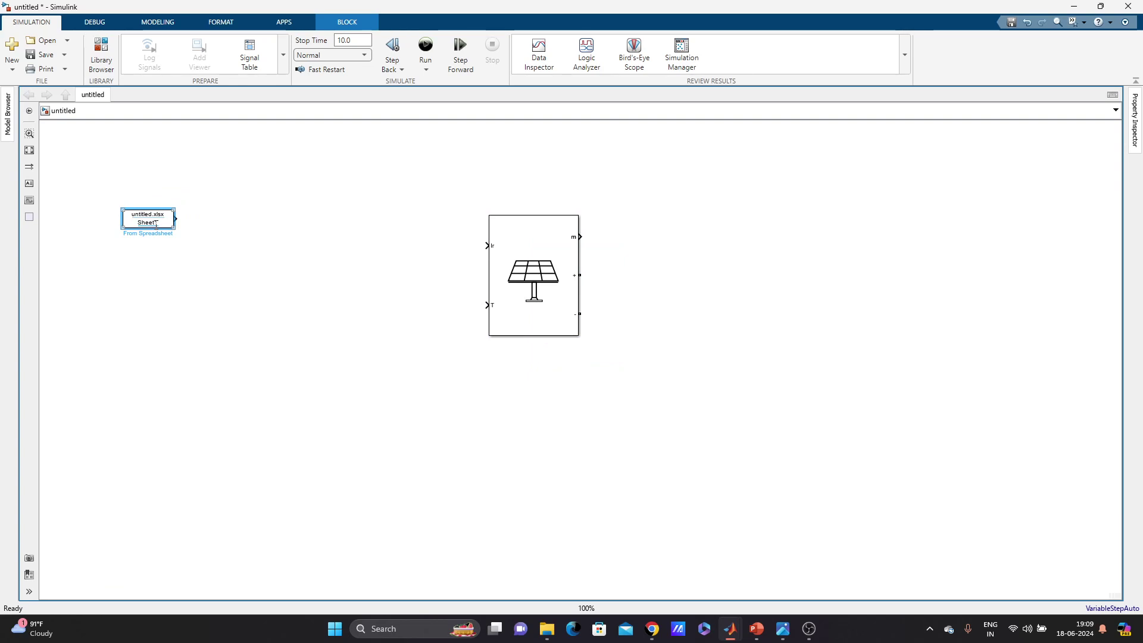
pyautogui.press('Delete')
pyautogui.click(572, 270)
pyautogui.moveTo(562, 272); pyautogui.dragTo(629, 300)
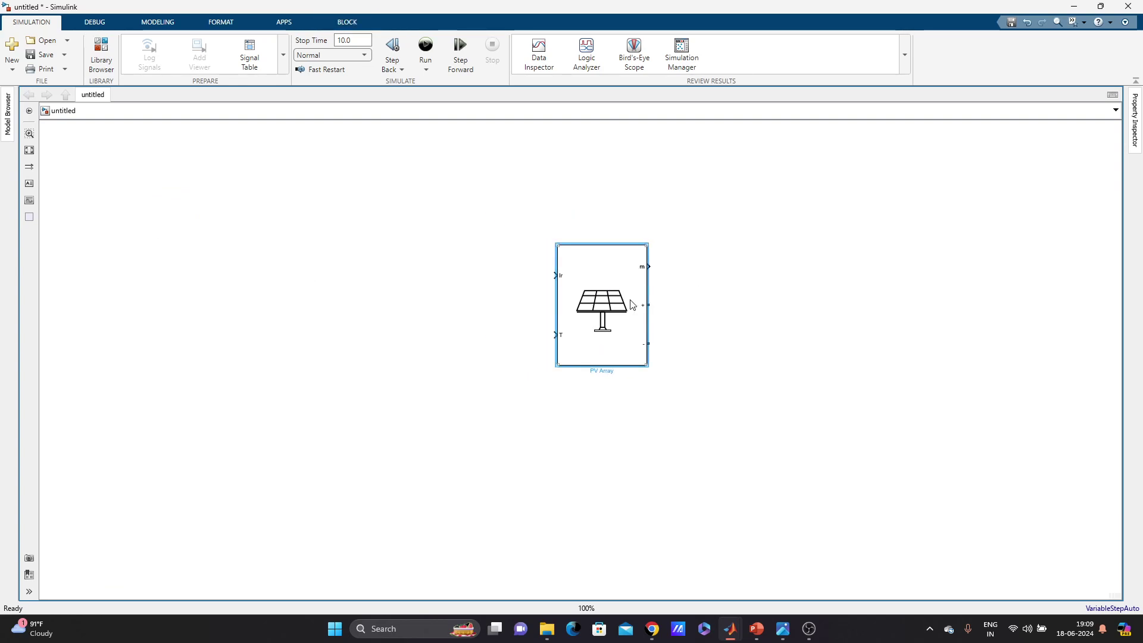
pyautogui.scroll(3, 582, 330)
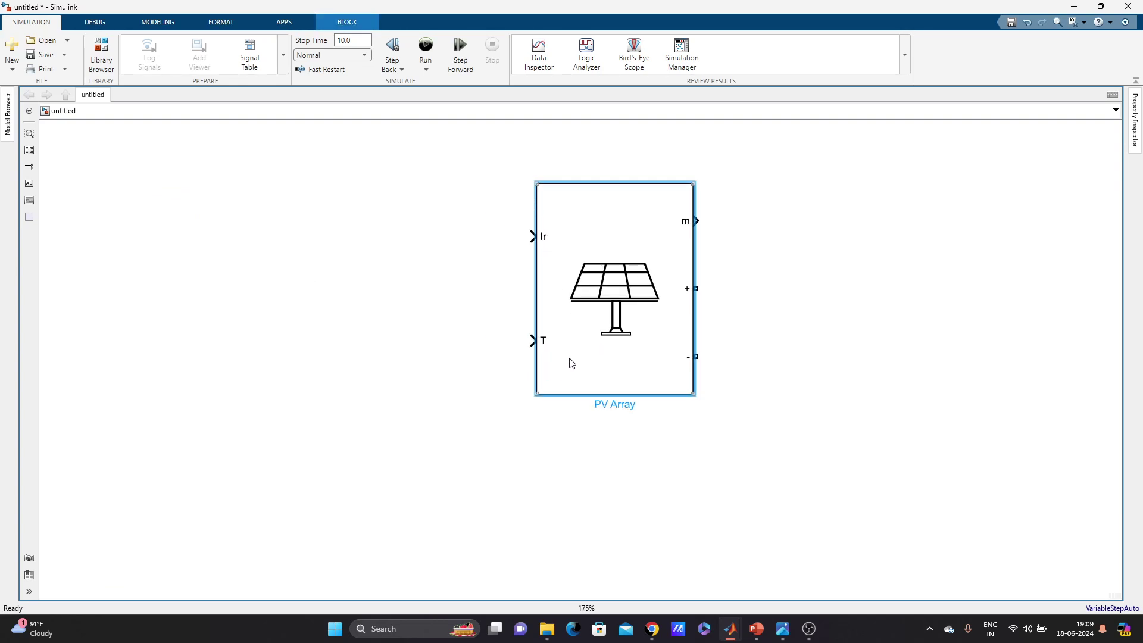
# - Search for "from" on the canvas and add a From Spreadsheet block beside the inputs of the PV Array
pyautogui.doubleClick(258, 328)
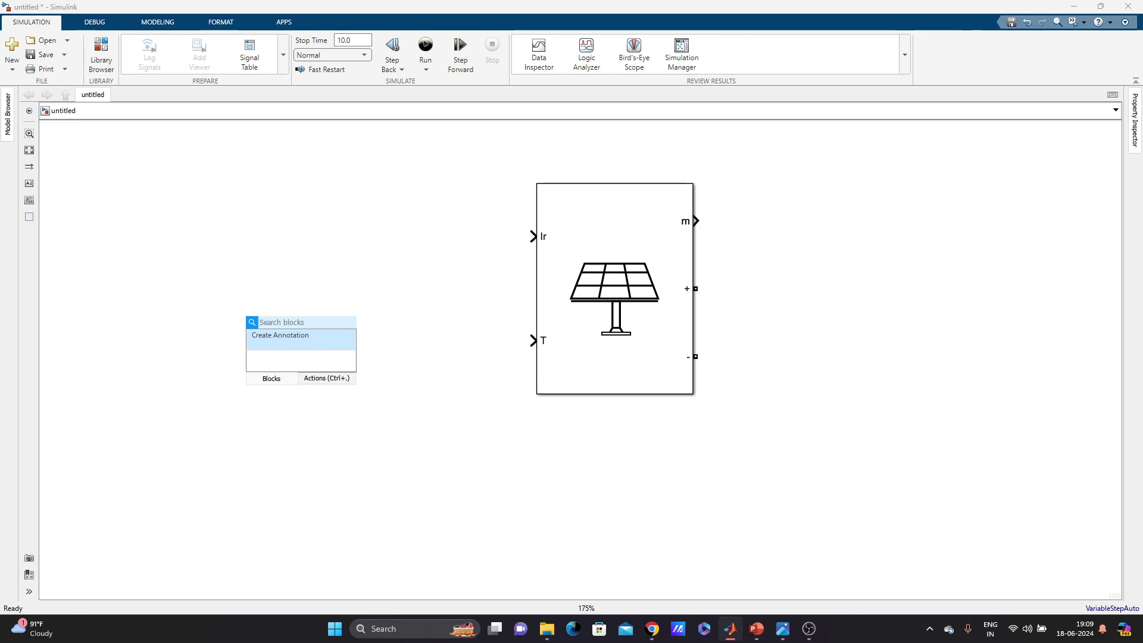
pyautogui.write('fre')
pyautogui.press('BackSpace')
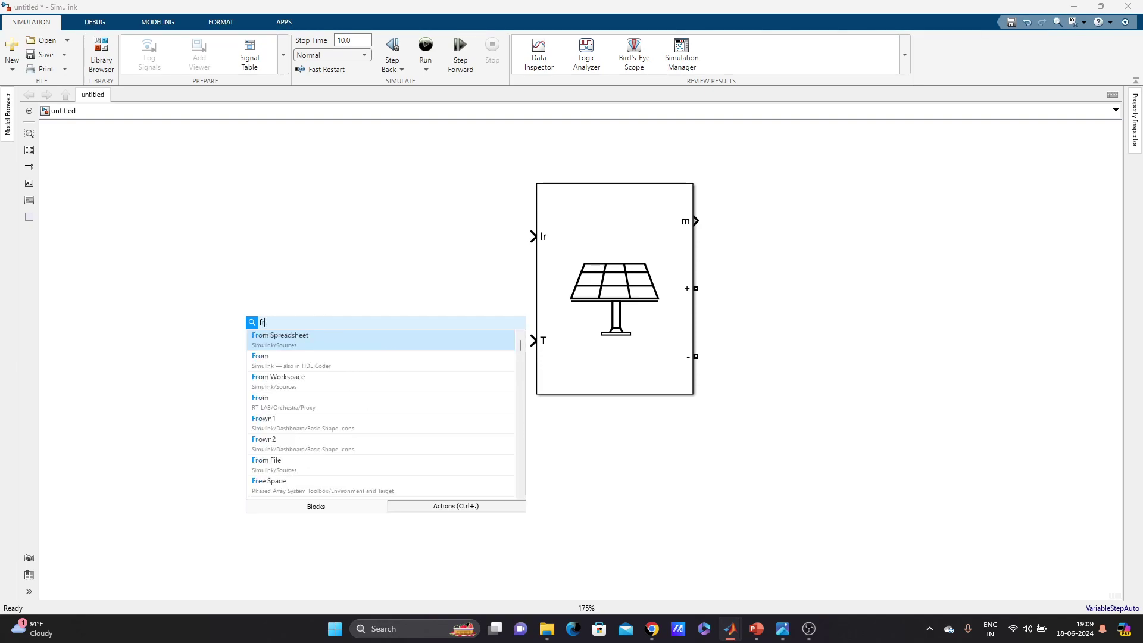
pyautogui.write('om')
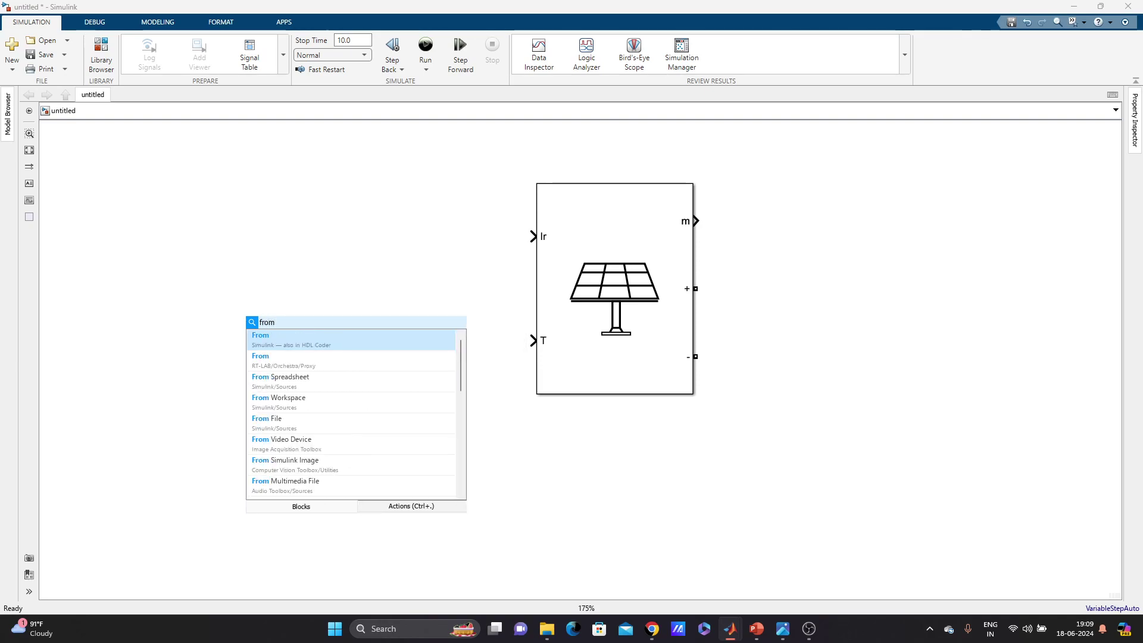
pyautogui.click(313, 384)
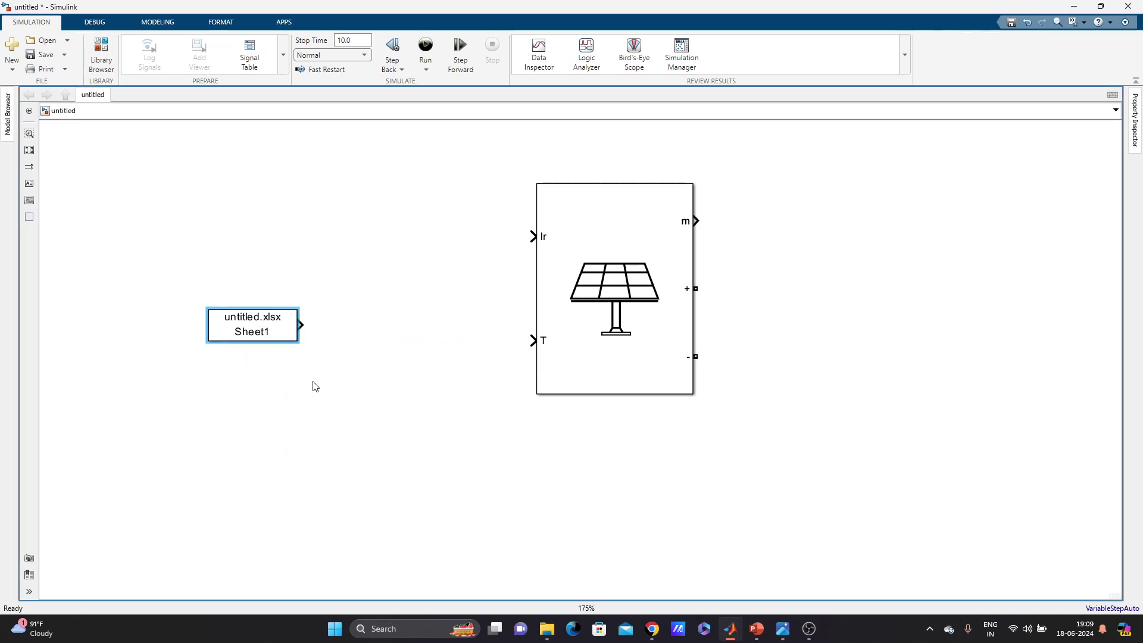
# - Try to choose the data file from the NASA_DATA folder in the From Spreadsheet block's parameters
pyautogui.doubleClick(291, 326)
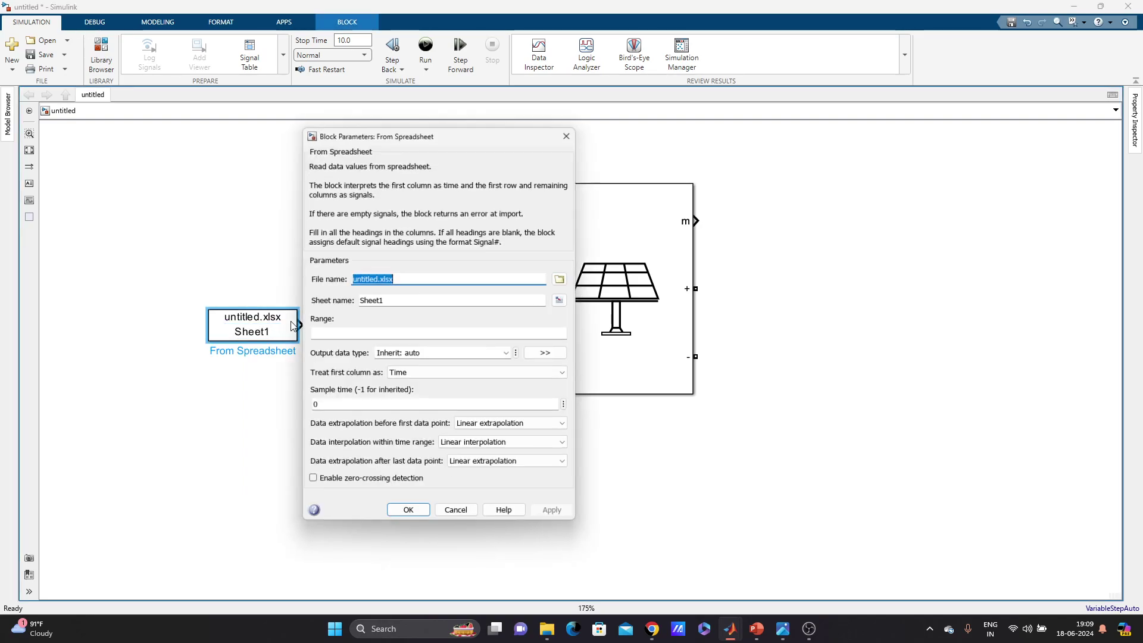
pyautogui.click(562, 279)
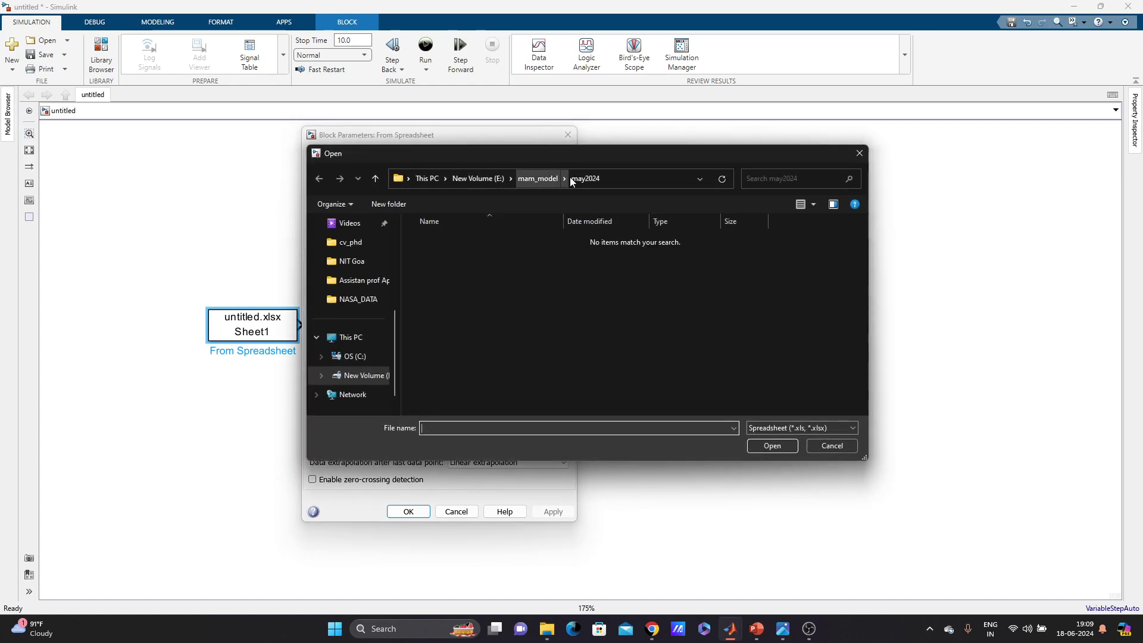
pyautogui.click(359, 299)
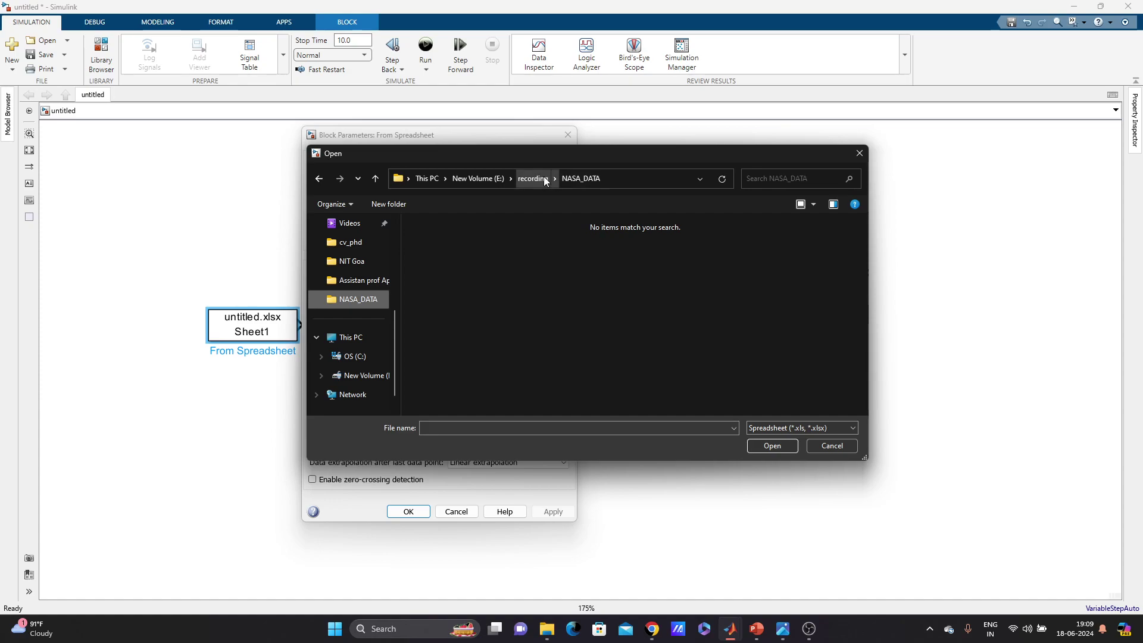
pyautogui.click(859, 153)
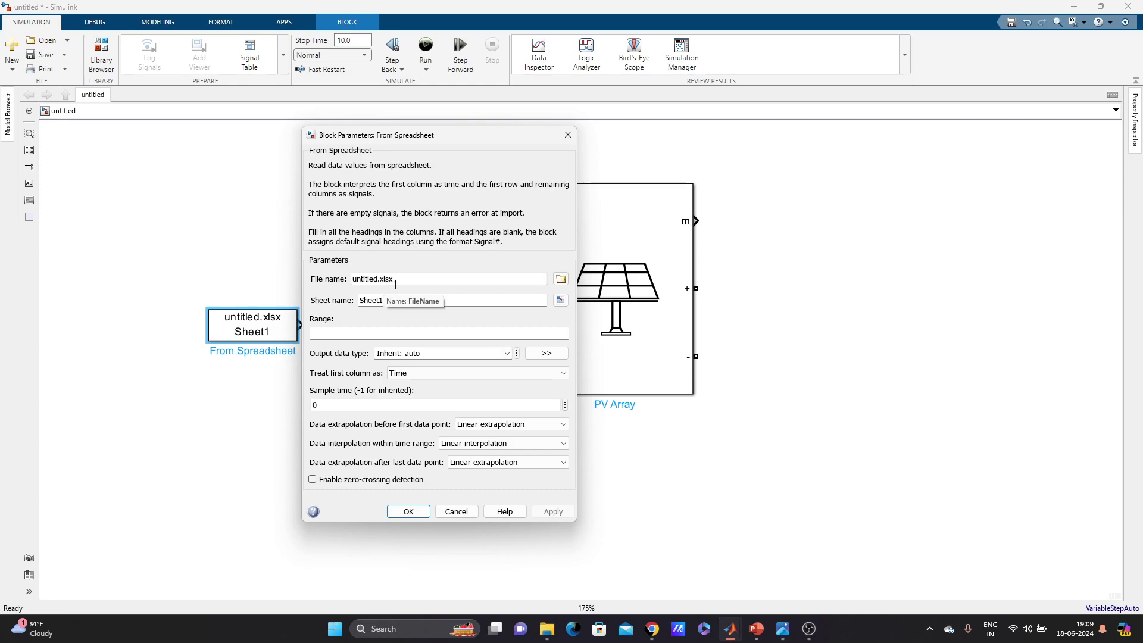
pyautogui.click(570, 137)
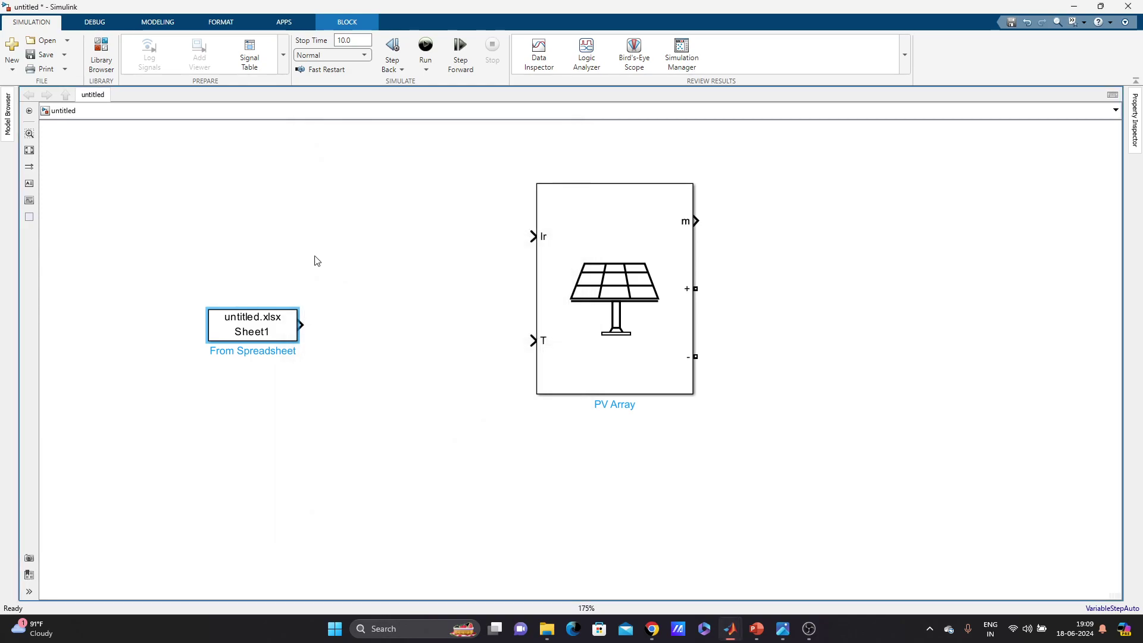
# - Search for "csv", add a second From Spreadsheet block above the first one and open its parameters
pyautogui.doubleClick(286, 270)
pyautogui.write('csv')
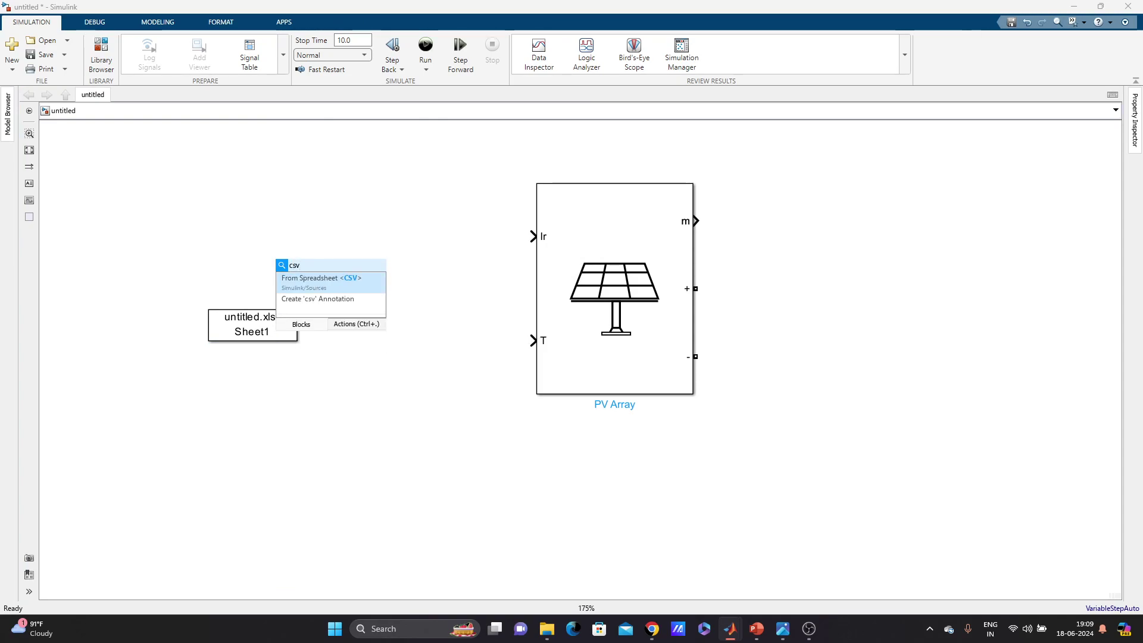
pyautogui.click(331, 284)
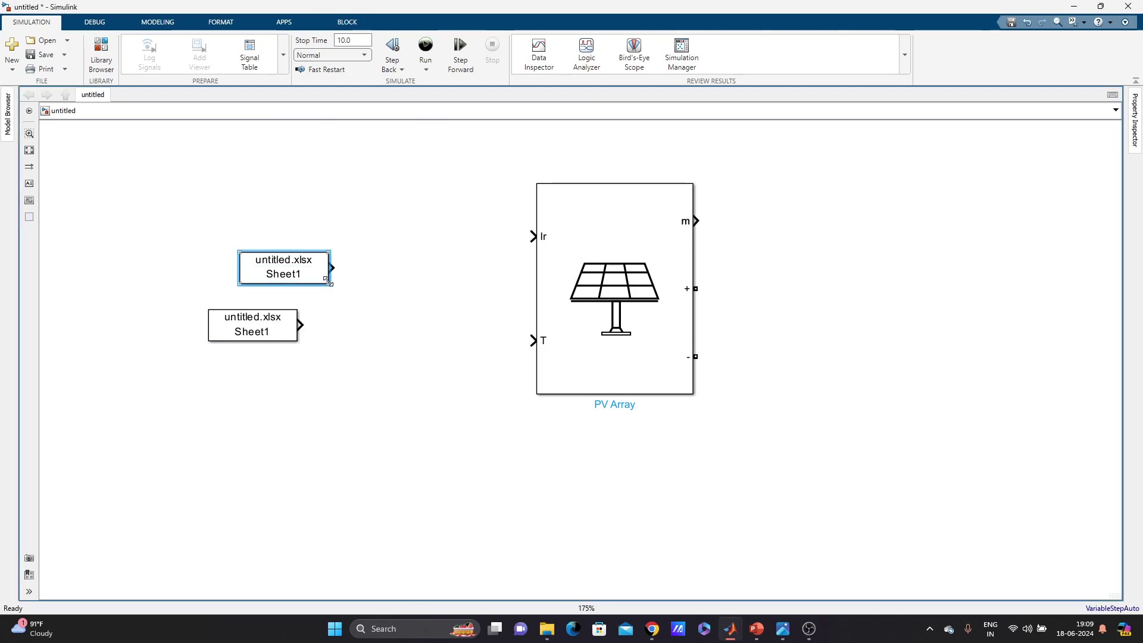
pyautogui.doubleClick(309, 278)
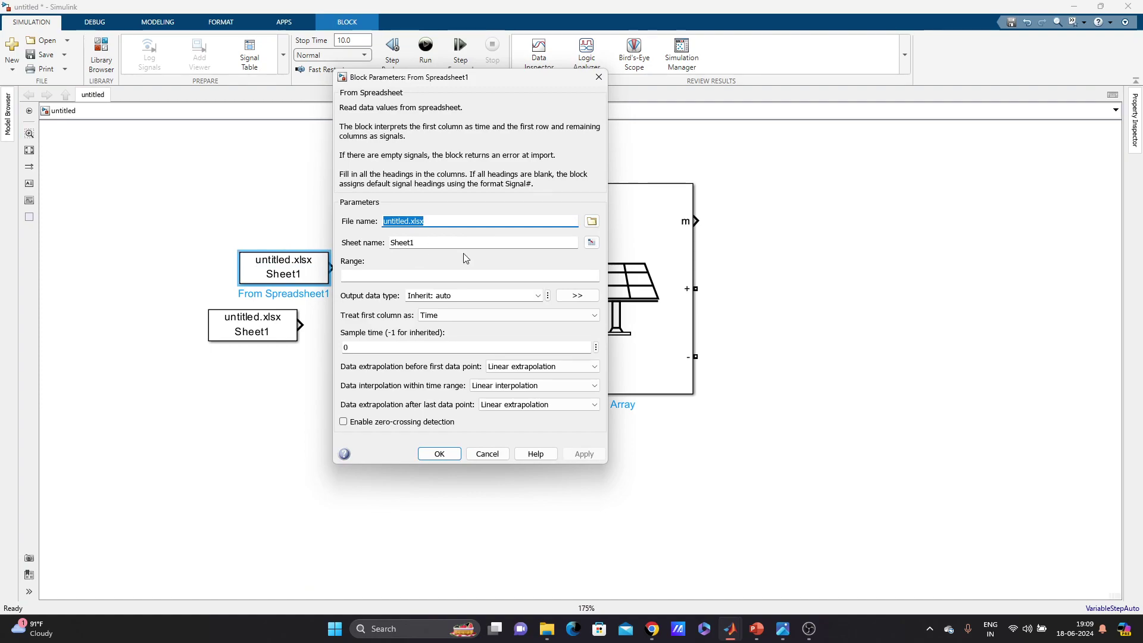
# - Close the second From Spreadsheet block's parameters and delete that block from the canvas
pyautogui.click(598, 78)
pyautogui.press('Delete')
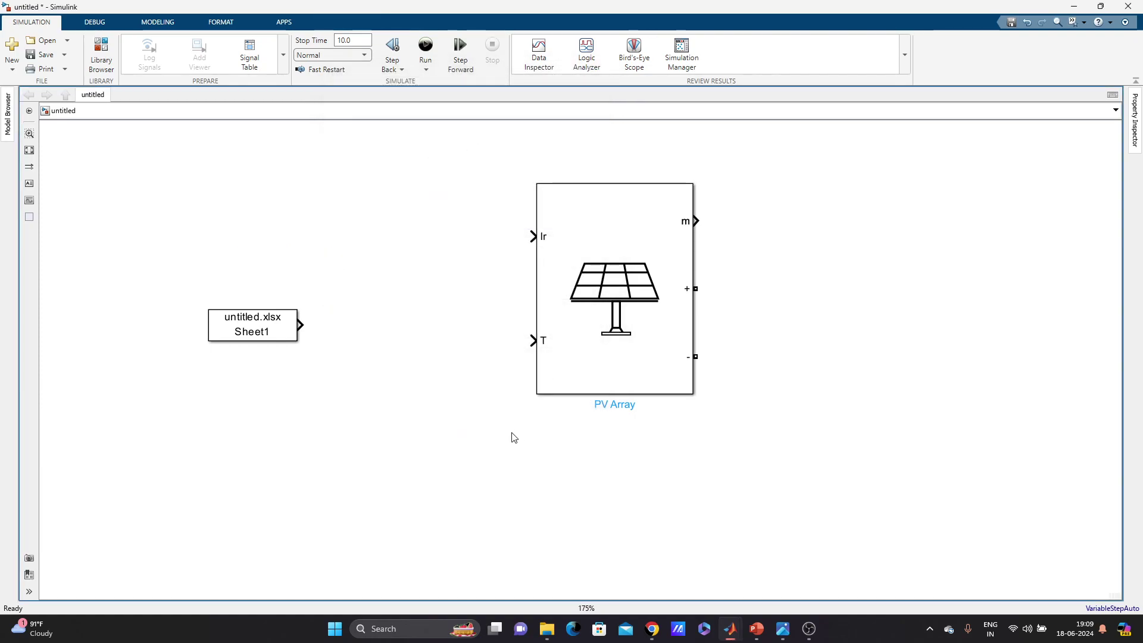
# - Try to choose the data file from the NASA_DATA folder for the remaining From Spreadsheet block
pyautogui.doubleClick(284, 335)
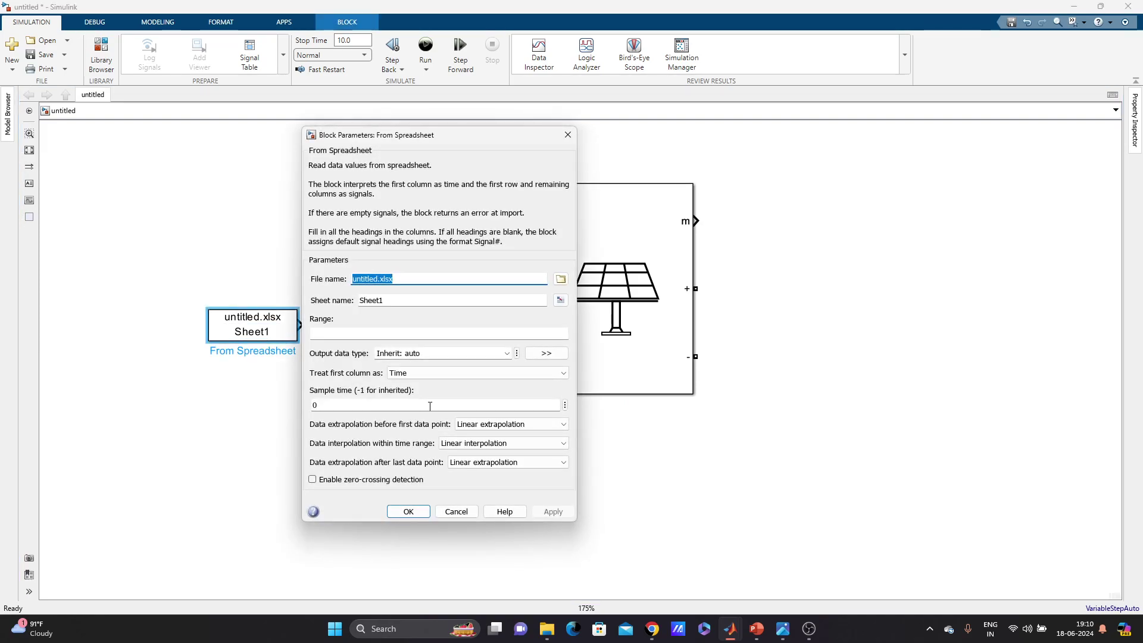
pyautogui.click(561, 279)
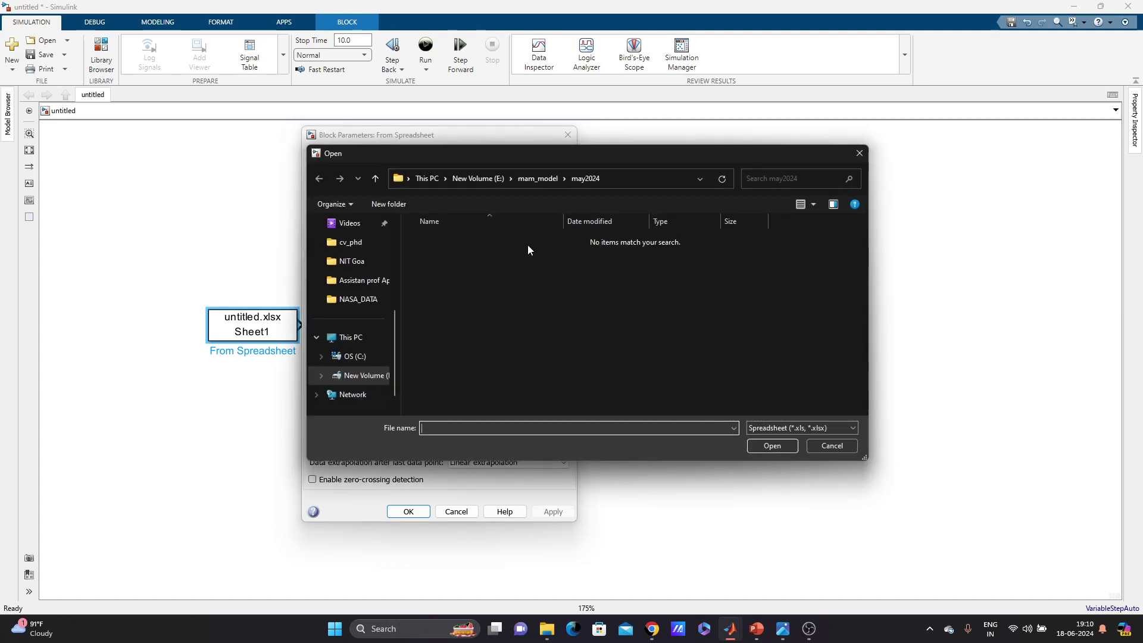
pyautogui.click(542, 178)
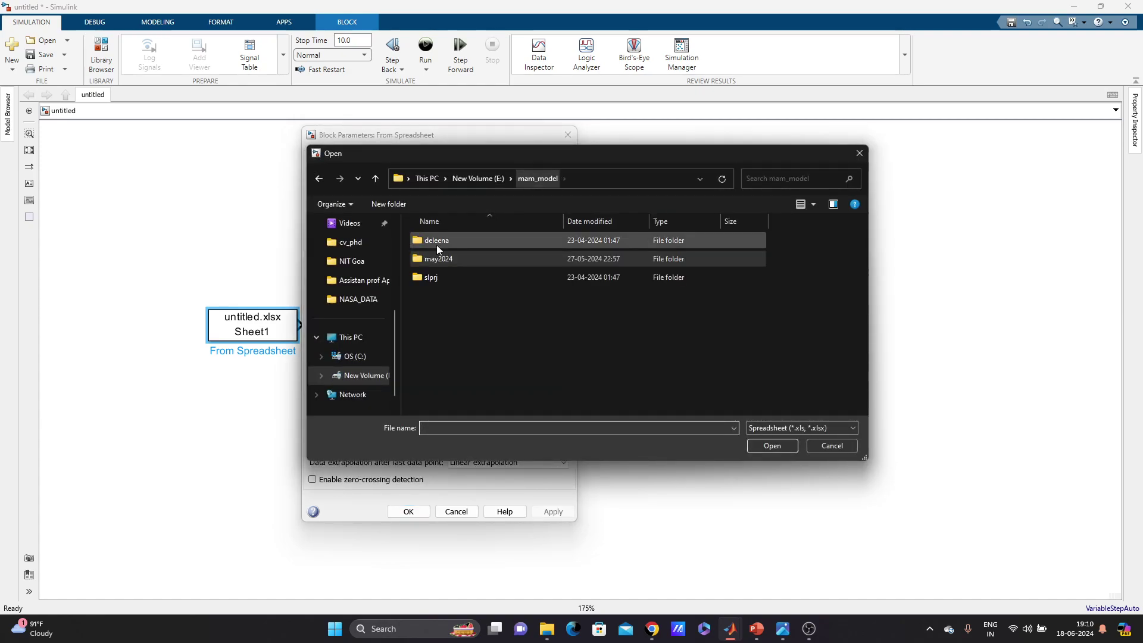
pyautogui.click(352, 300)
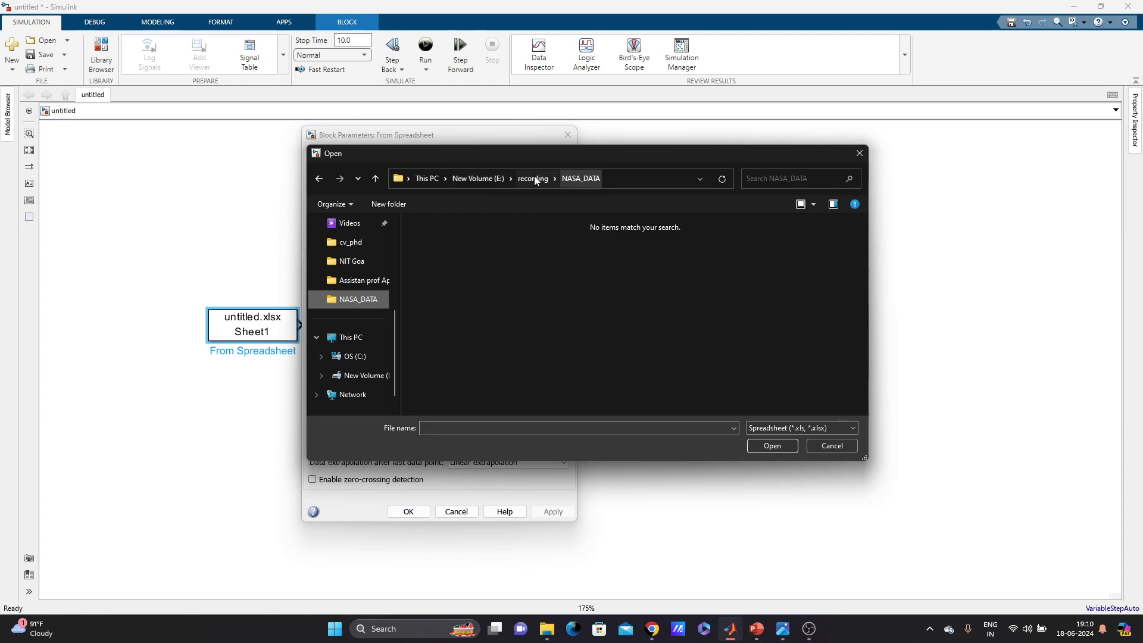
pyautogui.click(859, 153)
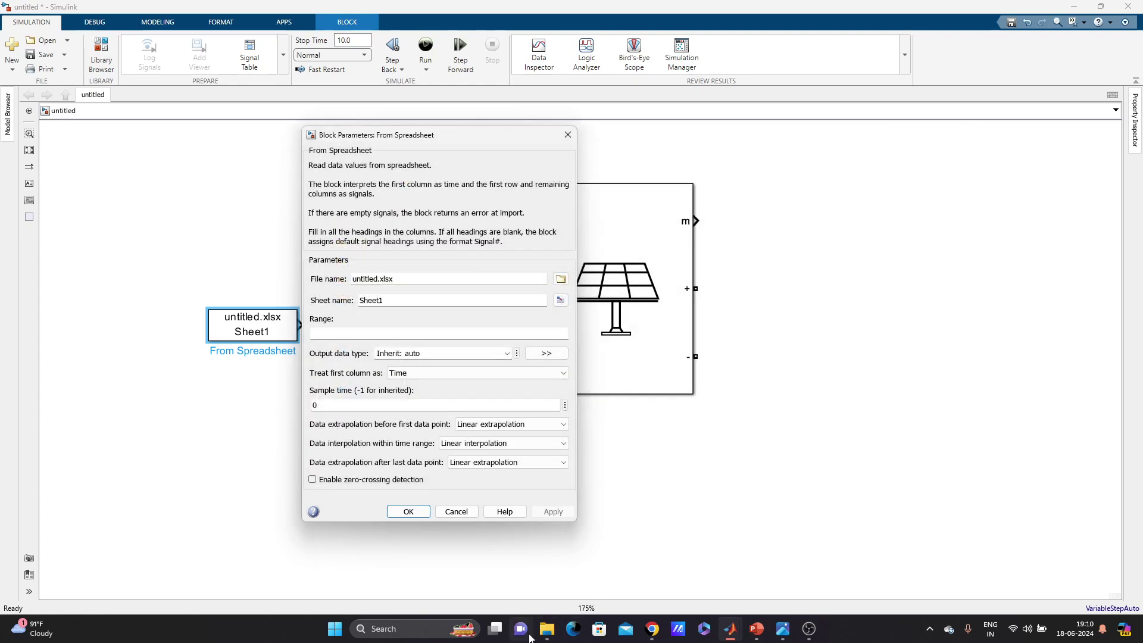
# - Look through the NASA_DATA folder in File Explorer for the downloaded POWER CSV file, and return to the Simulink model
pyautogui.moveTo(548, 630)
pyautogui.click(498, 537)
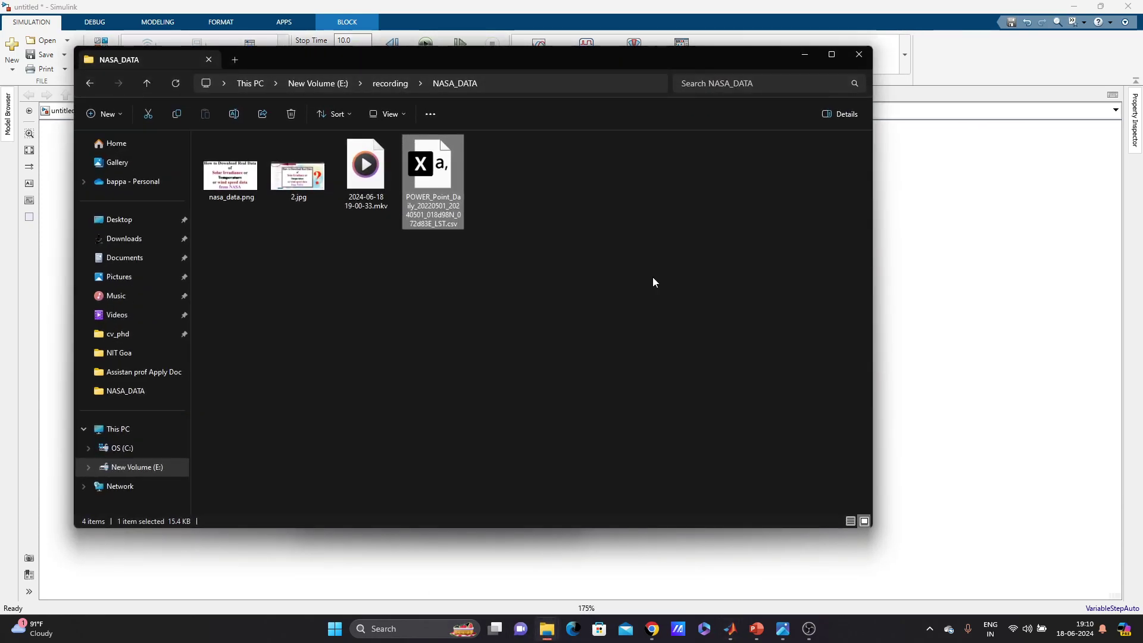
pyautogui.rightClick(667, 277)
pyautogui.press('Escape')
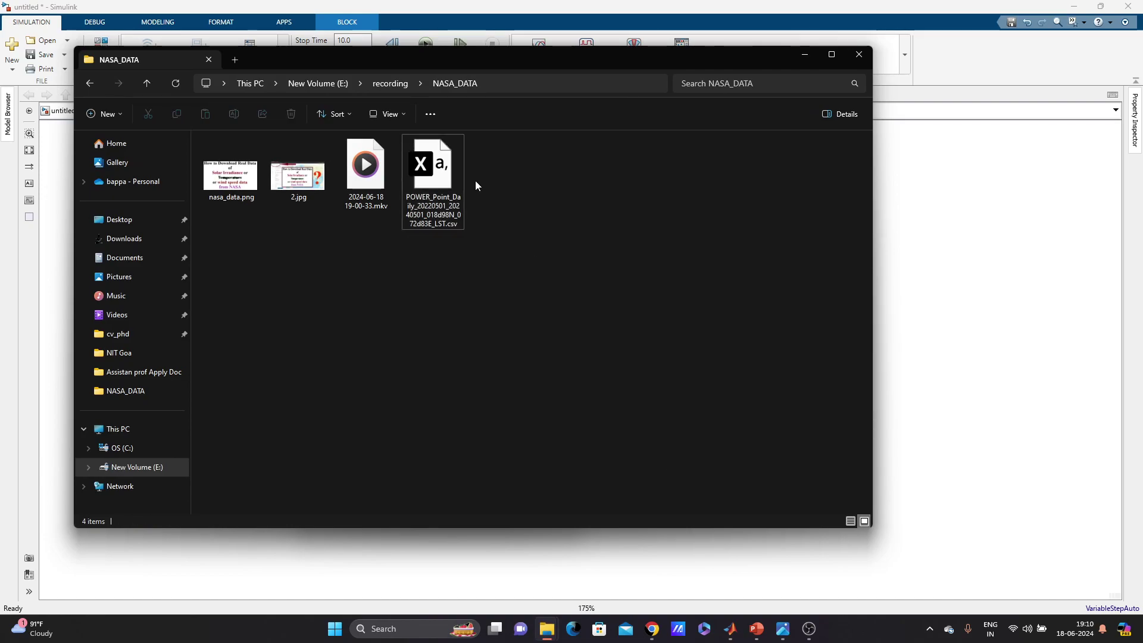
pyautogui.click(390, 83)
pyautogui.doubleClick(320, 232)
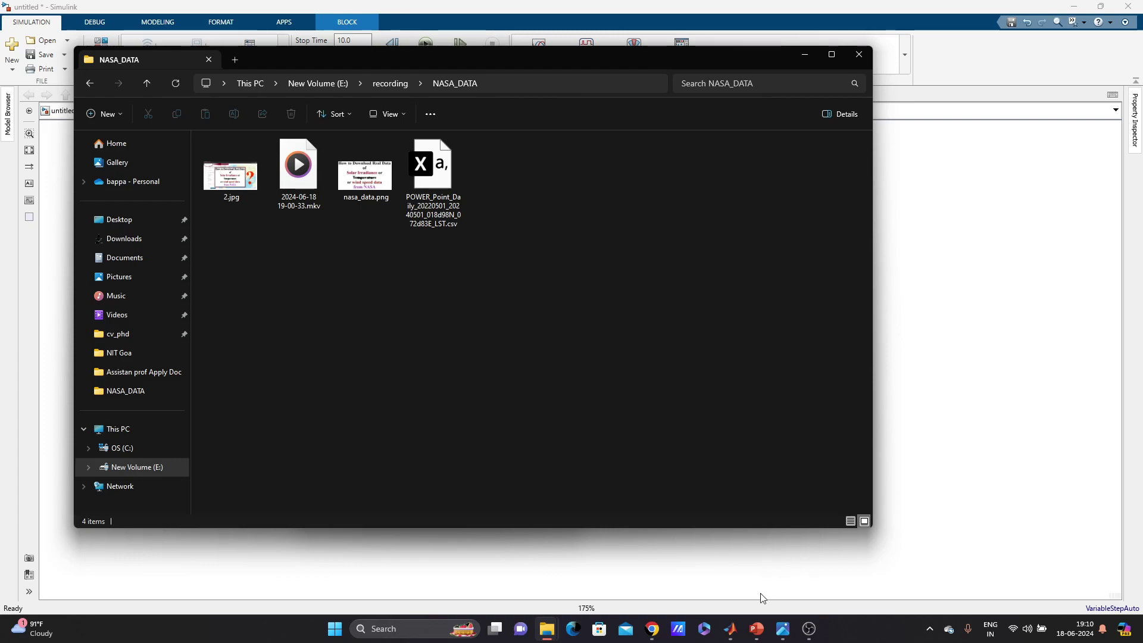
pyautogui.moveTo(548, 629)
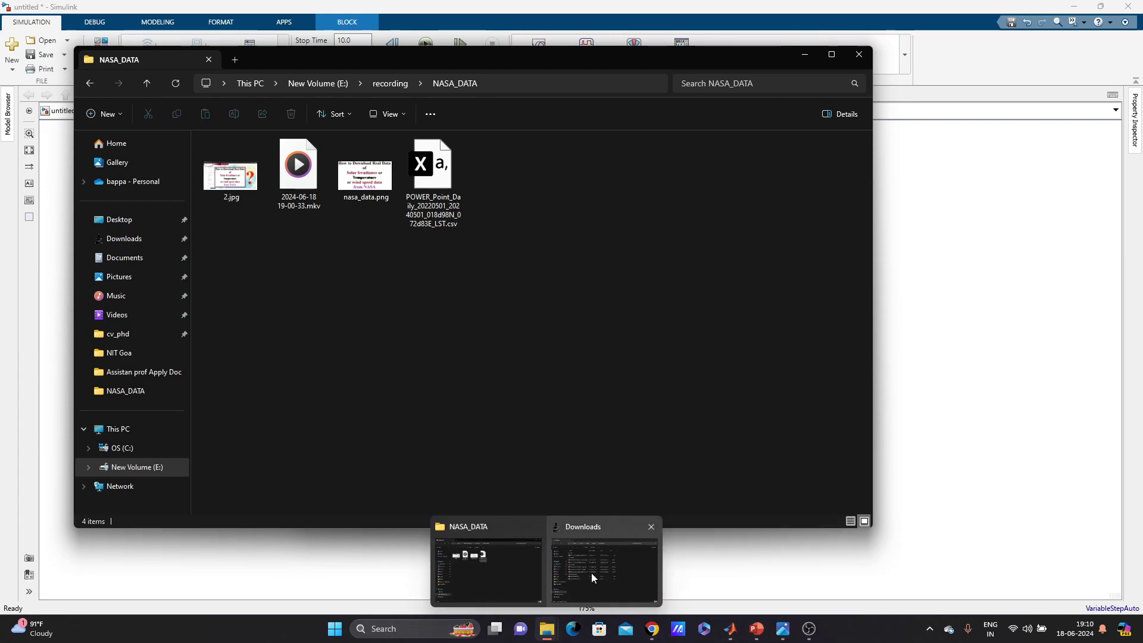
pyautogui.moveTo(731, 628)
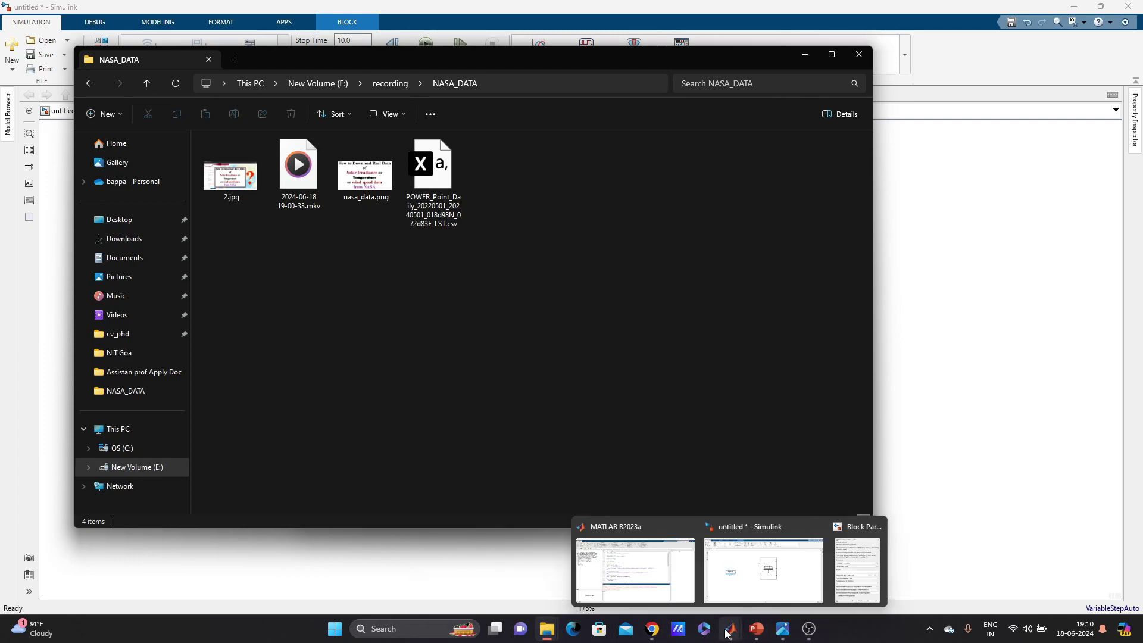
pyautogui.click(736, 583)
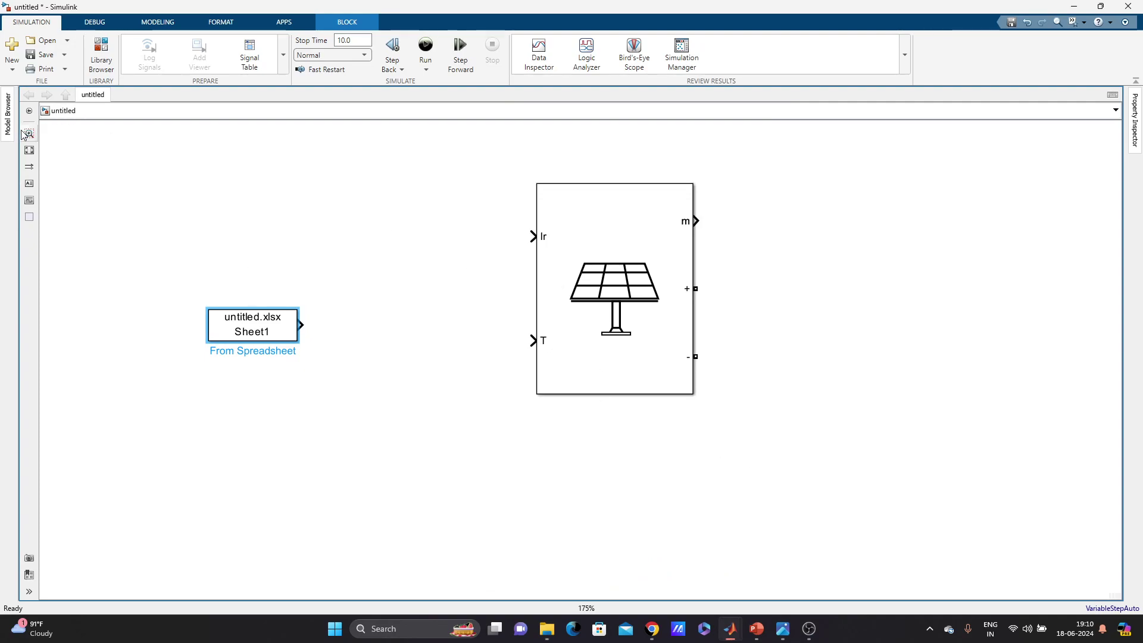
# - Move the From Spreadsheet block closer to the PV Array and browse the mam_model, may2024 and NASA_DATA folders for its data file
pyautogui.moveTo(283, 325); pyautogui.dragTo(315, 288)
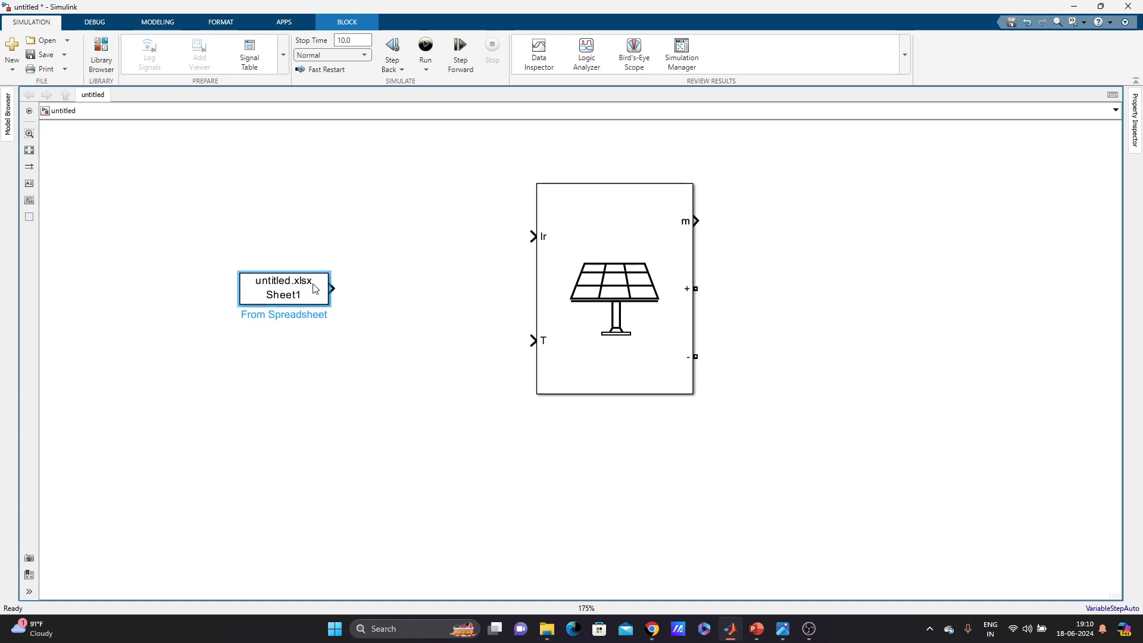
pyautogui.doubleClick(311, 297)
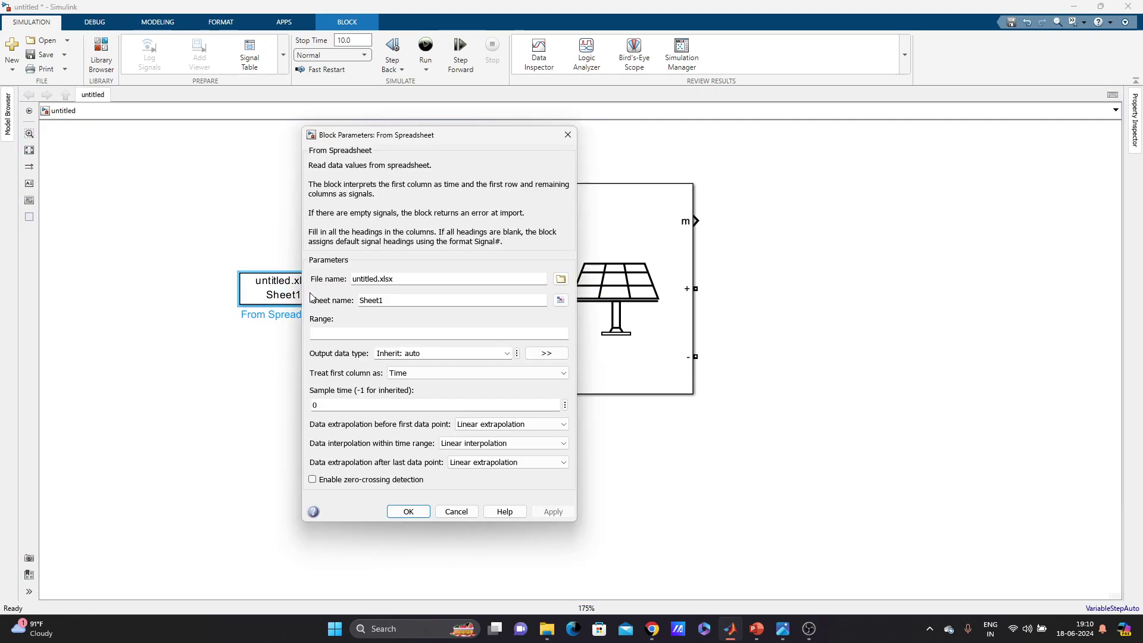
pyautogui.click(560, 280)
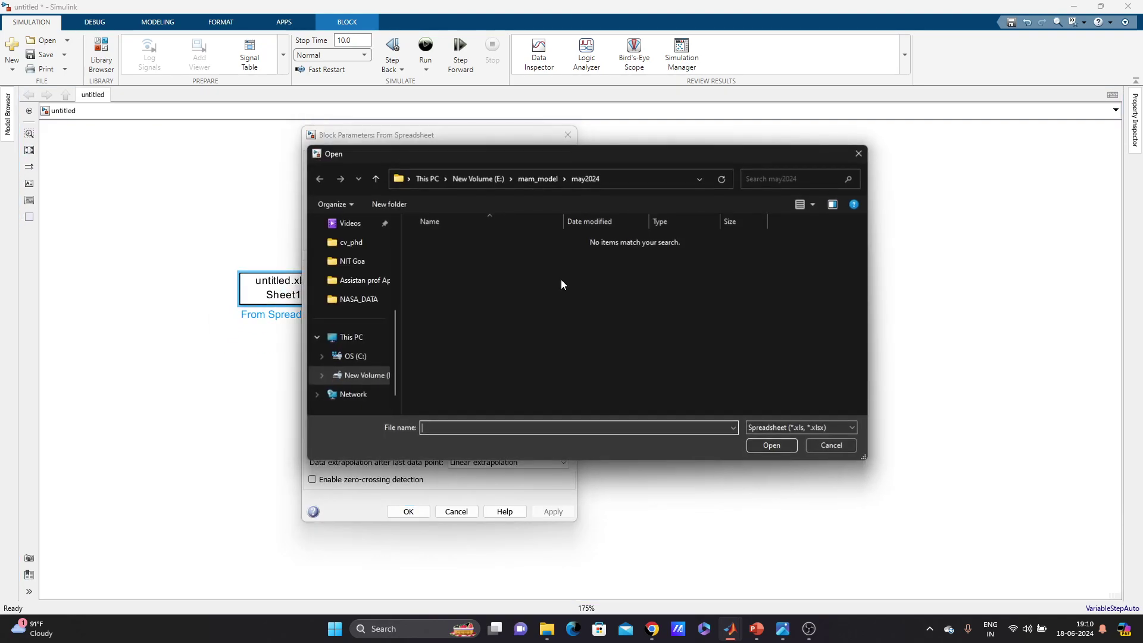
pyautogui.click(533, 178)
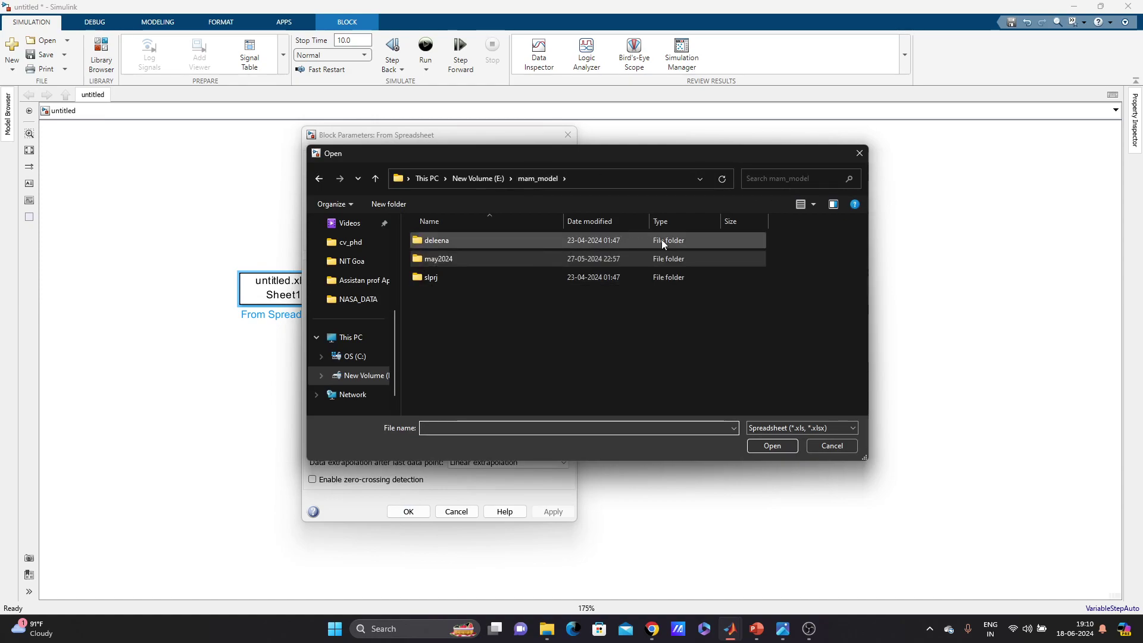
pyautogui.doubleClick(602, 259)
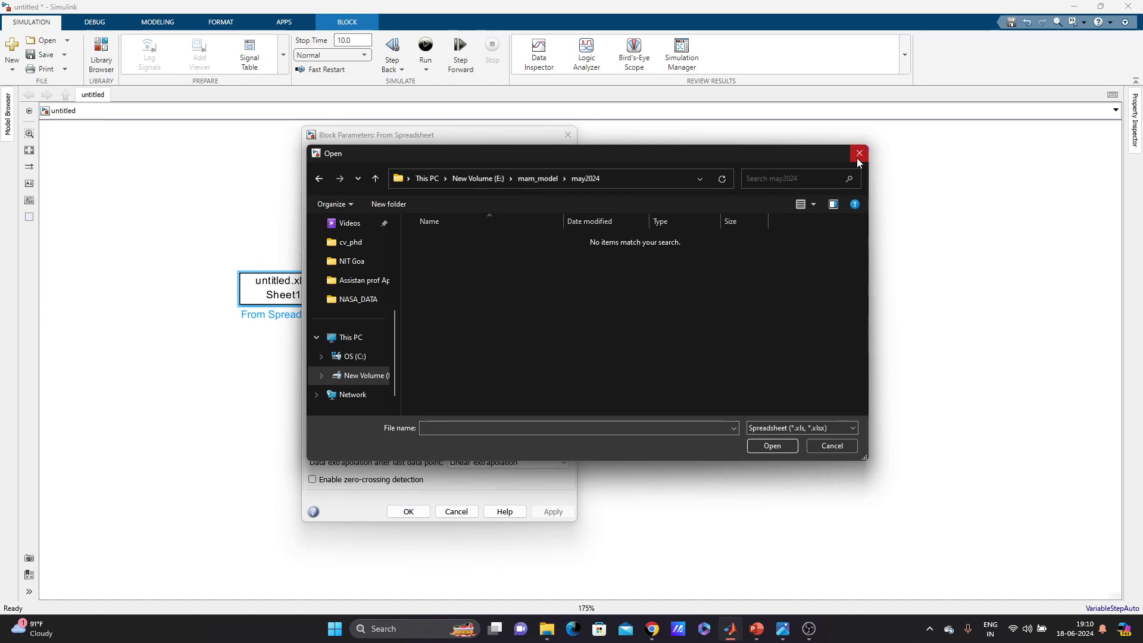
pyautogui.click(358, 299)
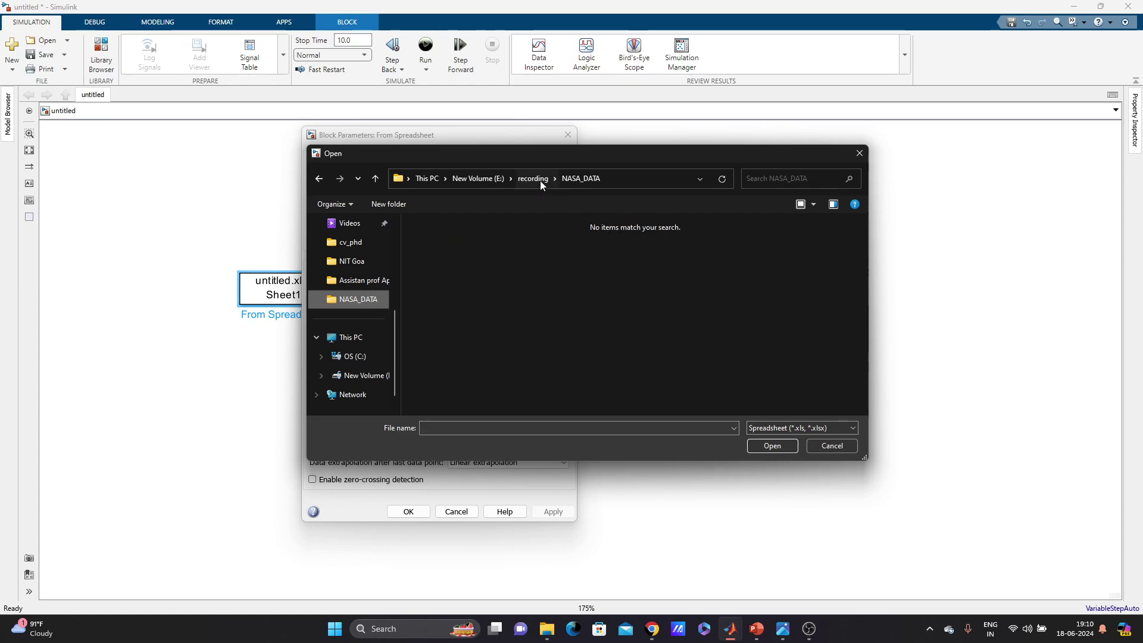
pyautogui.click(859, 153)
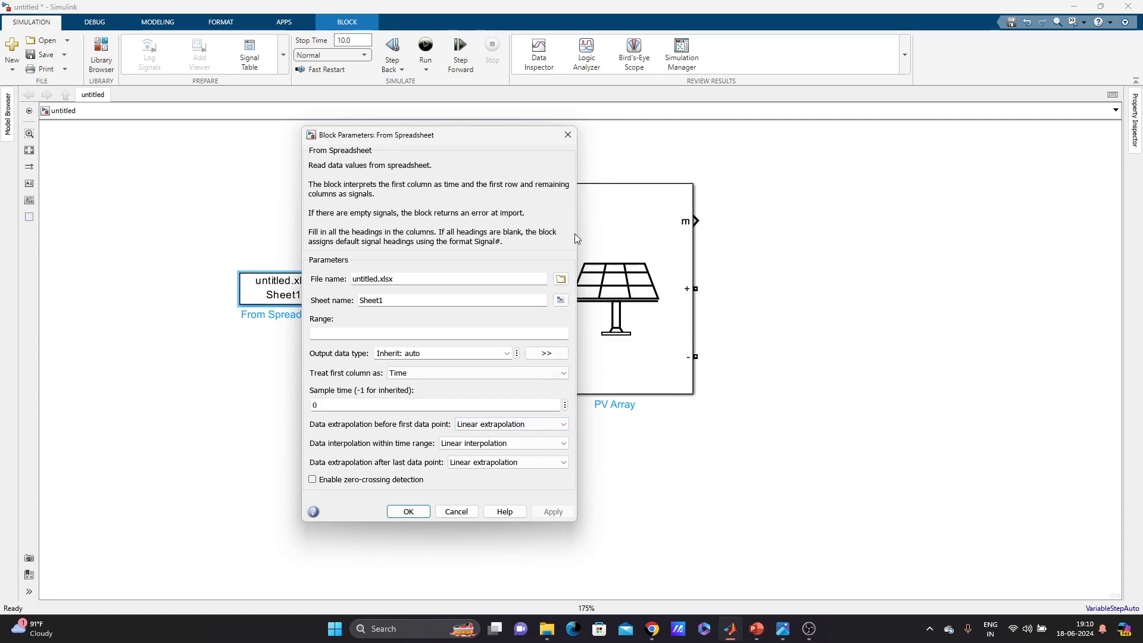
pyautogui.click(568, 135)
# - Try to look up the sheet name in the From Spreadsheet block's parameters
pyautogui.doubleClick(323, 388)
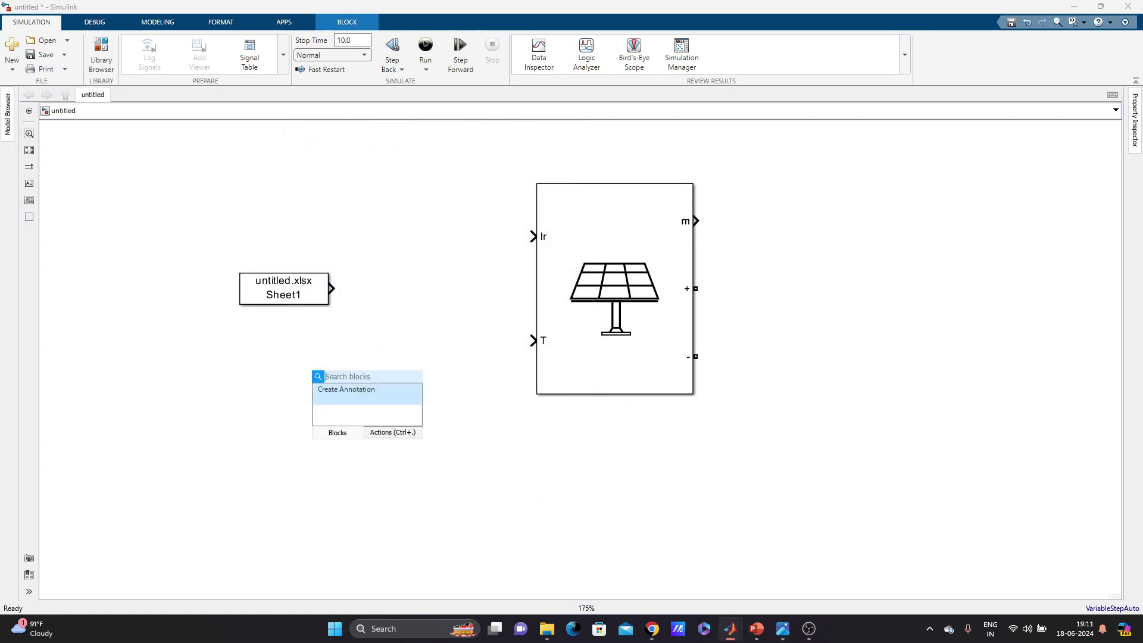
pyautogui.press('Escape')
pyautogui.doubleClick(301, 300)
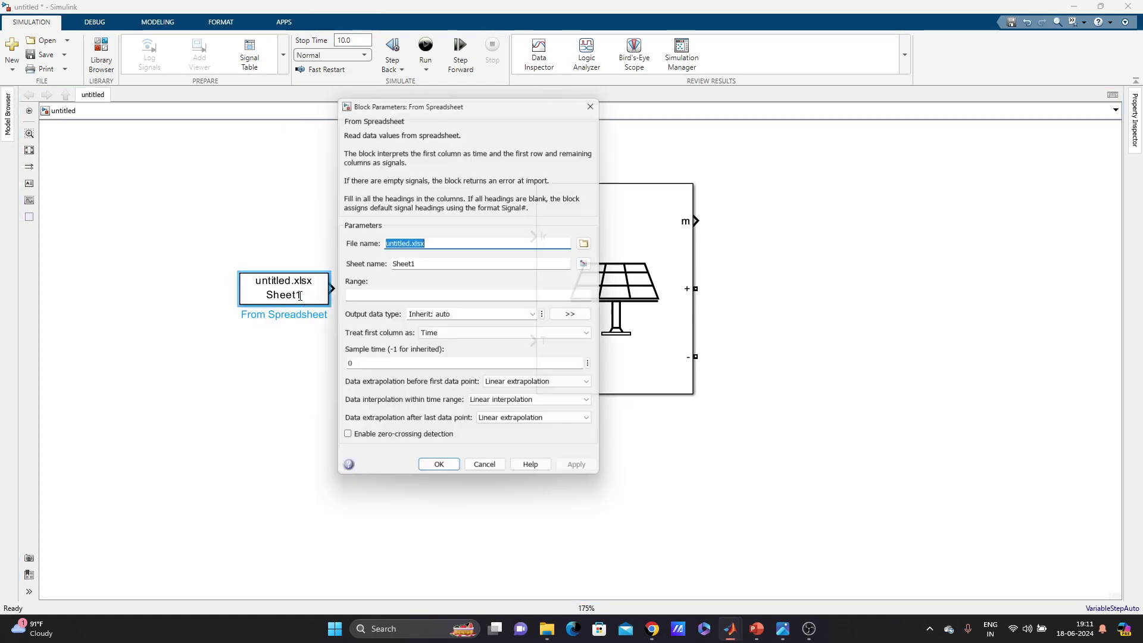
pyautogui.click(590, 263)
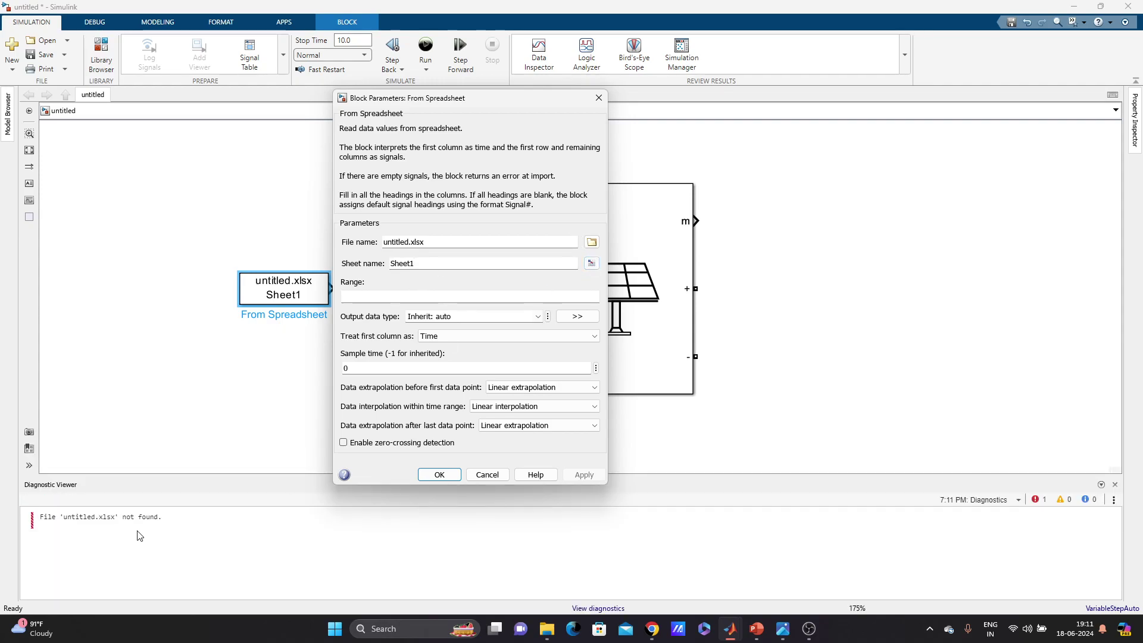
pyautogui.click(598, 100)
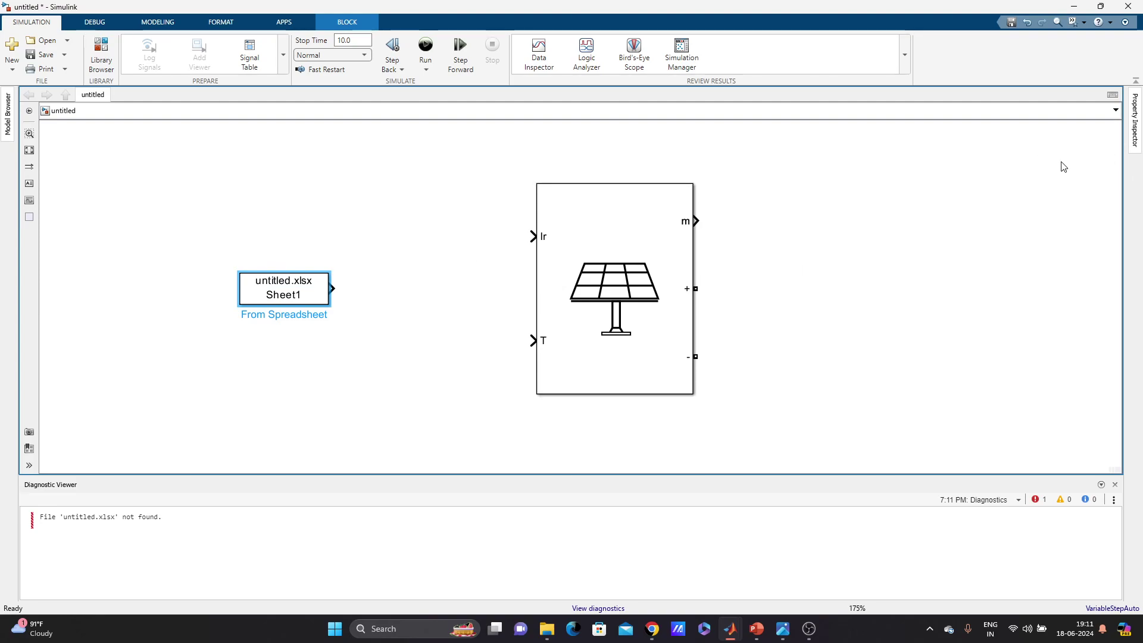
# - Switch to the main MATLAB window, create a workspace variable named Irra and open it for editing its values
pyautogui.moveTo(730, 628)
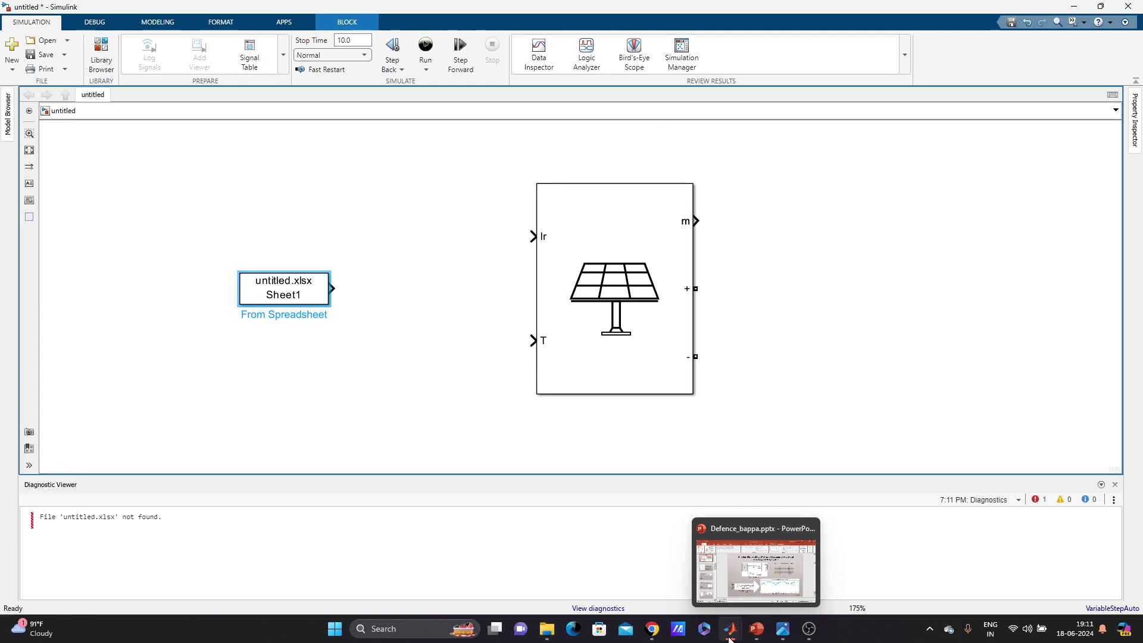
pyautogui.click(682, 578)
pyautogui.rightClick(971, 178)
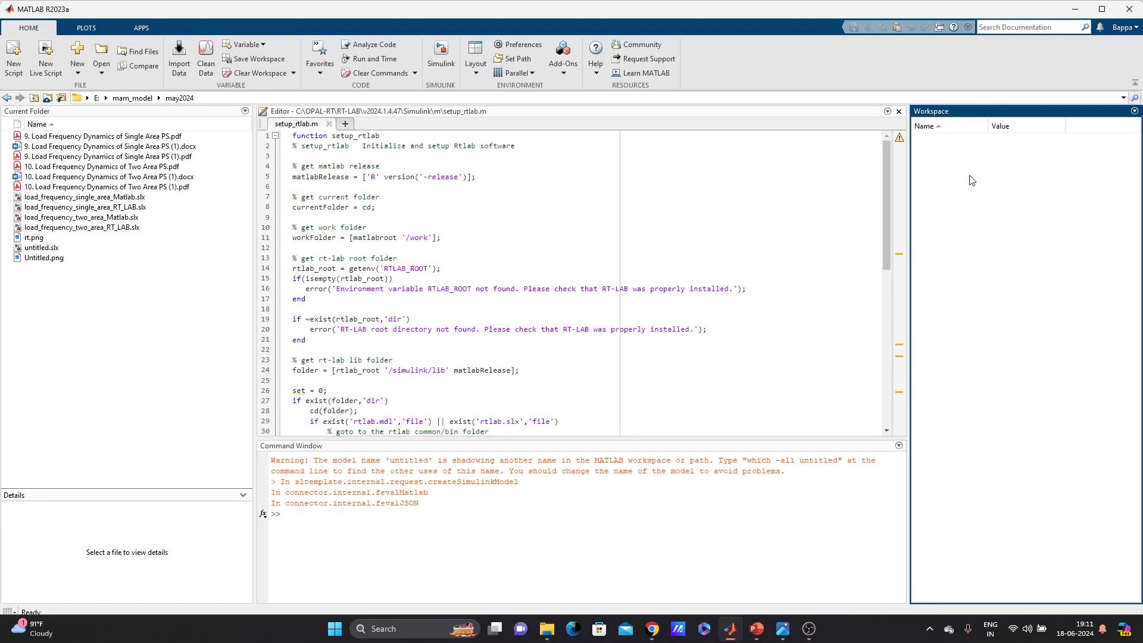
pyautogui.moveTo(1007, 244)
pyautogui.click(1000, 184)
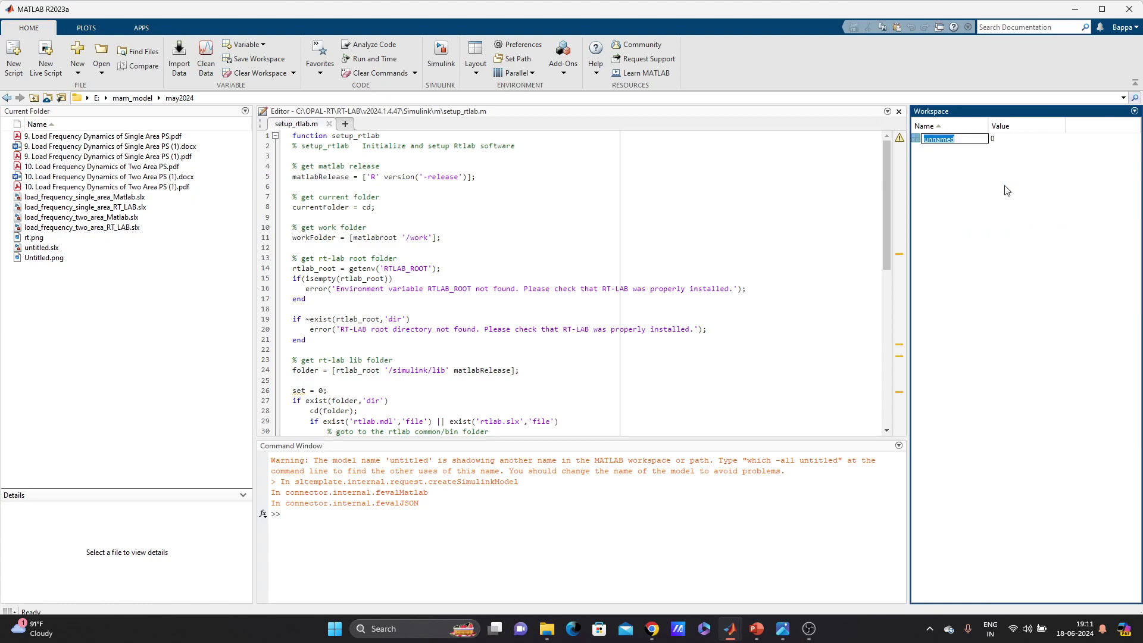
pyautogui.write('q')
pyautogui.press('Return')
pyautogui.doubleClick(931, 143)
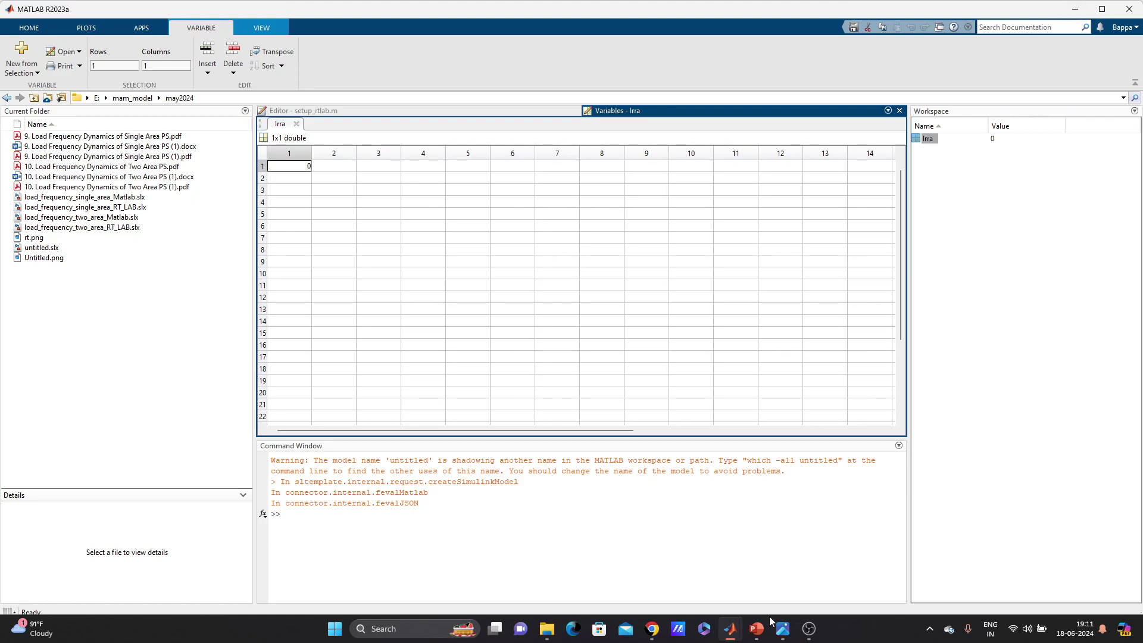
# - Return to the Simulink model, and switch to the NASA POWER page in Chrome to review the Mumbai data request's settings
pyautogui.moveTo(730, 628)
pyautogui.click(822, 553)
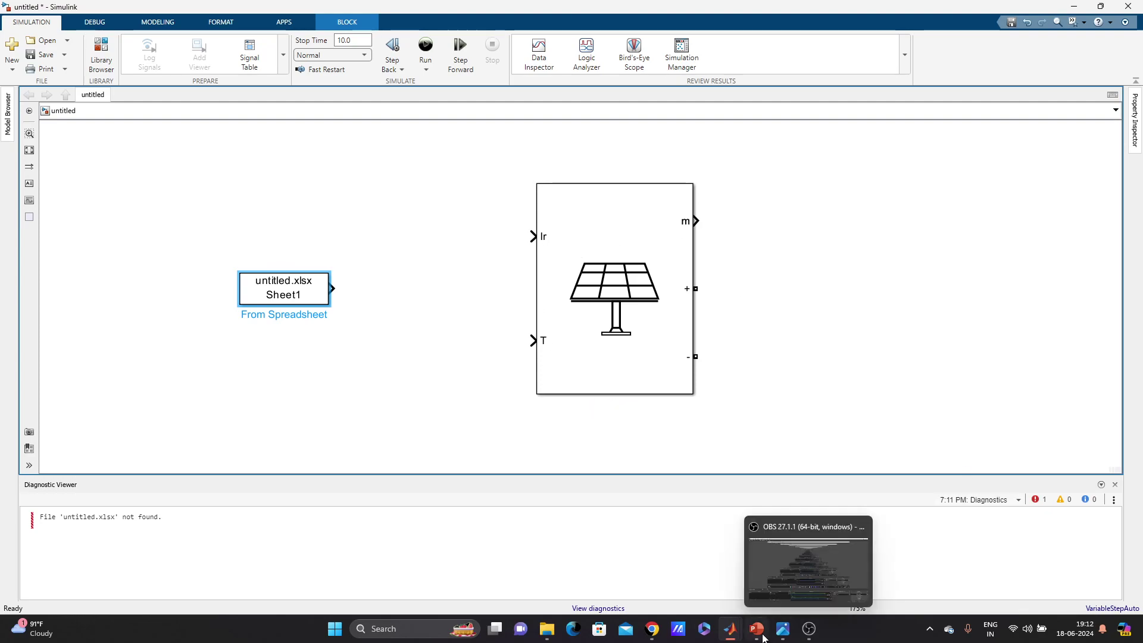
pyautogui.moveTo(752, 633)
pyautogui.click(646, 575)
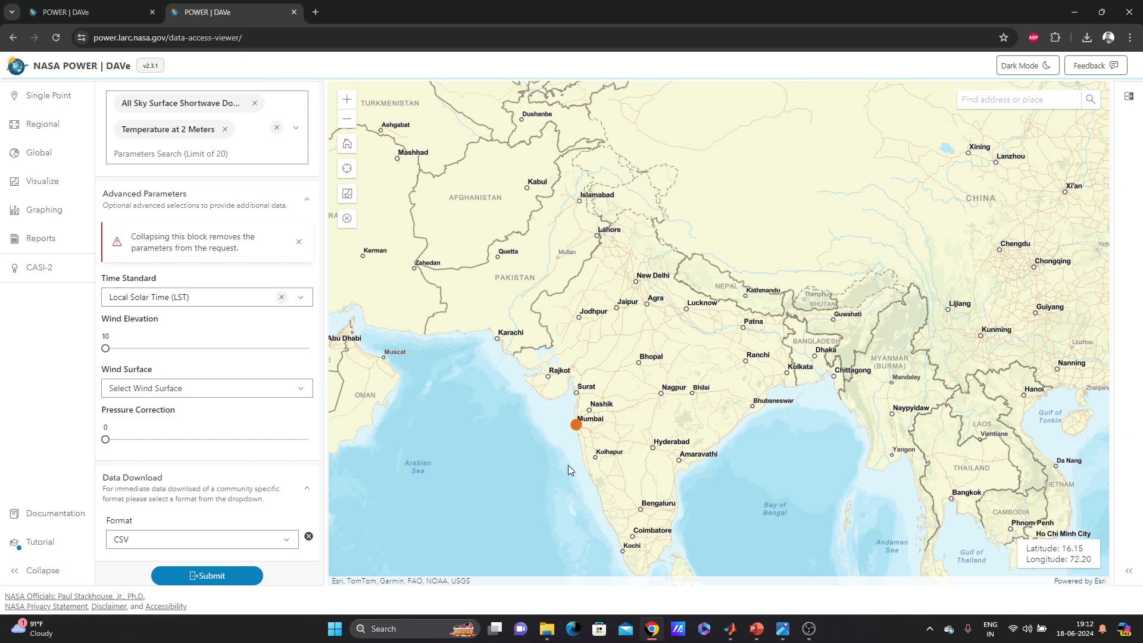
pyautogui.moveTo(255, 428)
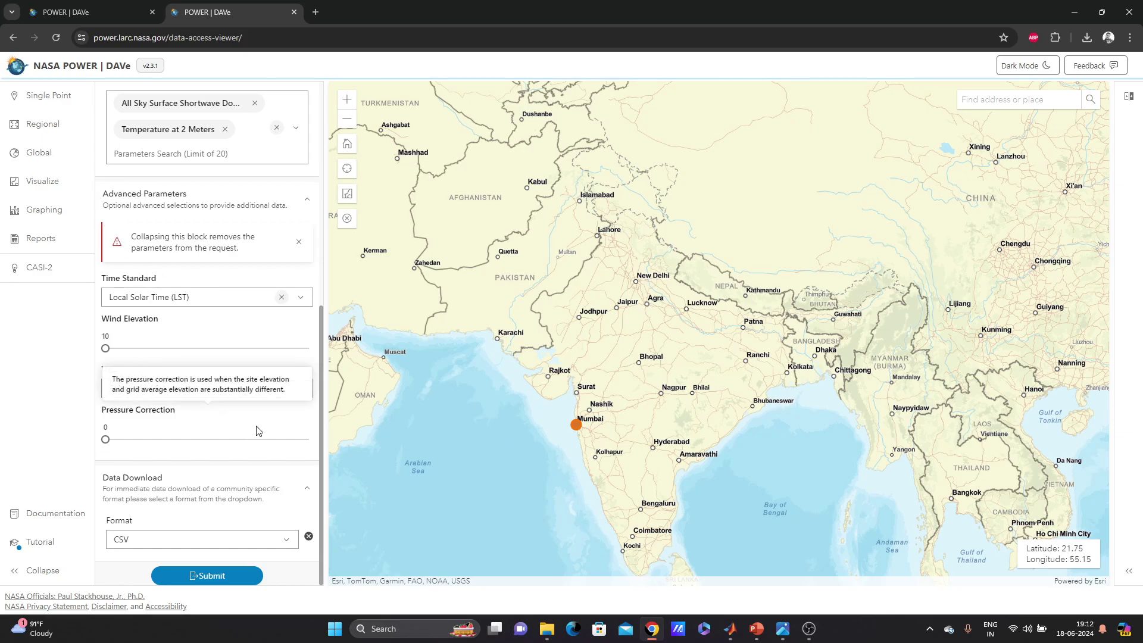
pyautogui.moveTo(319, 417); pyautogui.dragTo(324, 205)
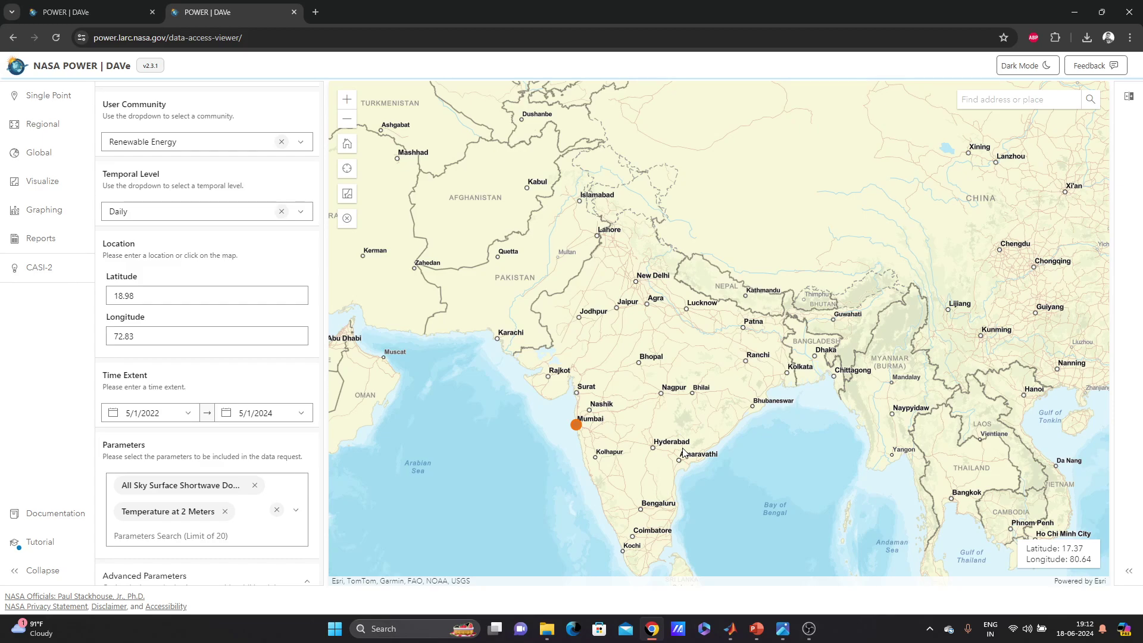
pyautogui.click(808, 630)
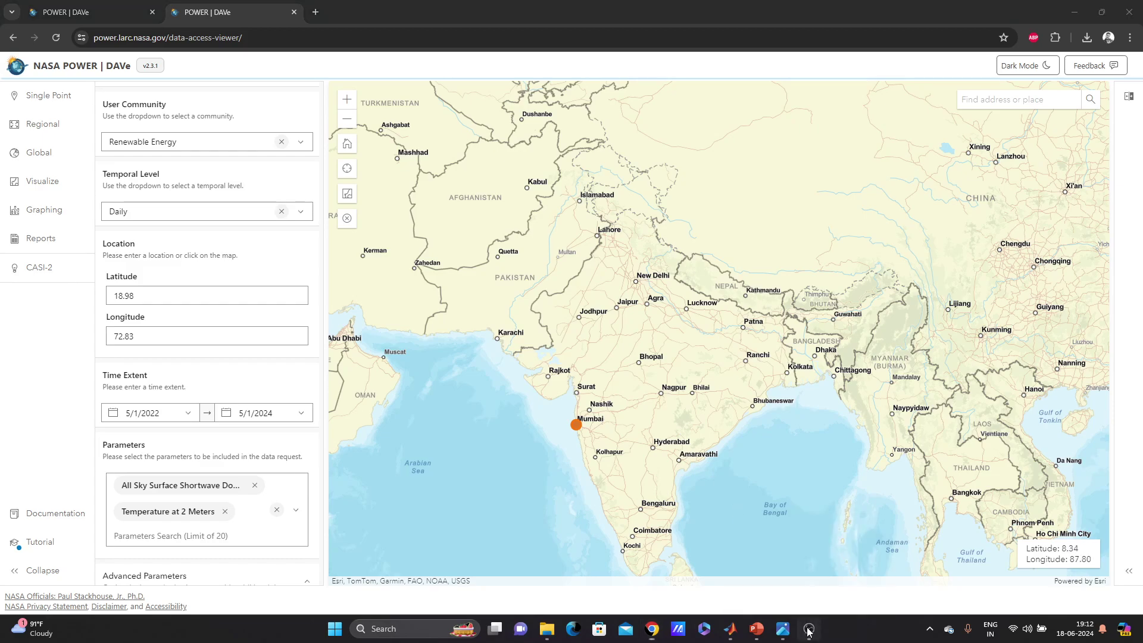
pyautogui.click(1066, 537)
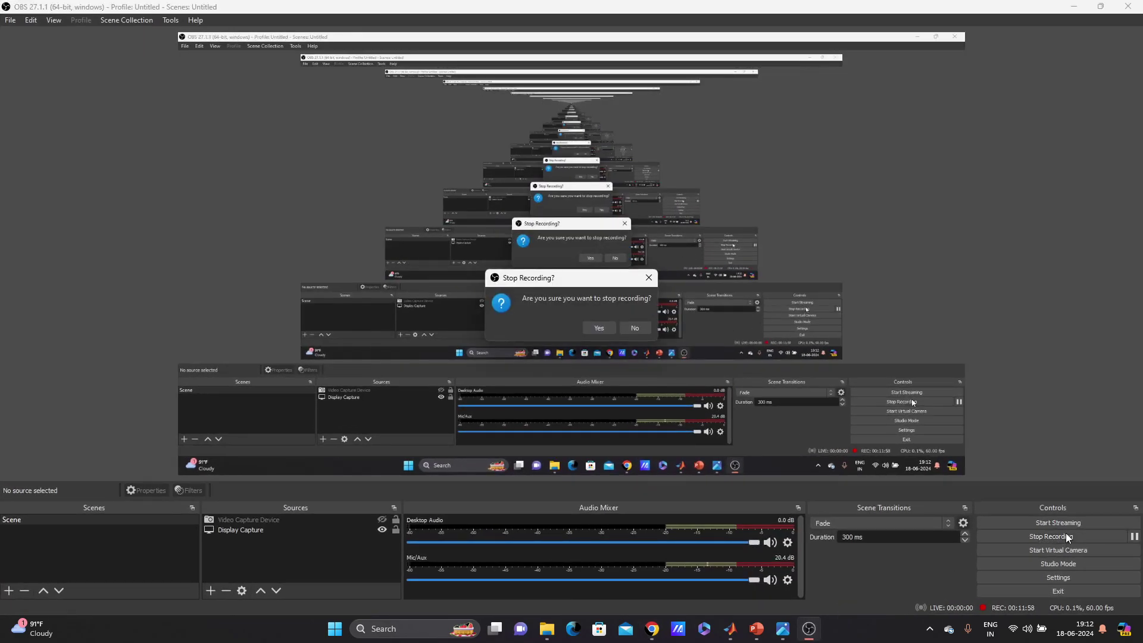